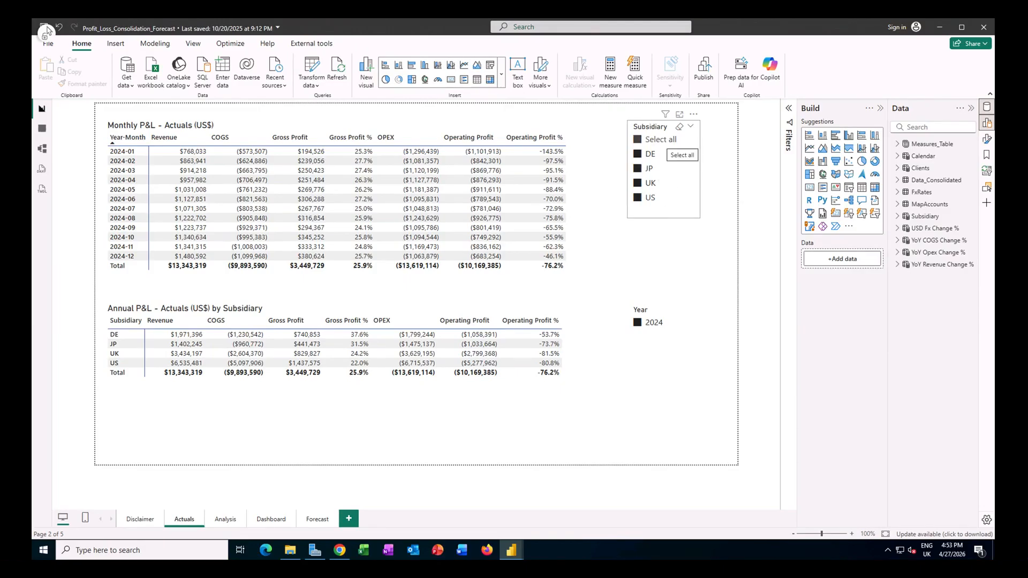
Step: View the finished report's Analysis page, and read the ChallengeJP tutorial in the browser through its Step 1 source file list
{"action": "left_click", "coordinate": [225, 519]}
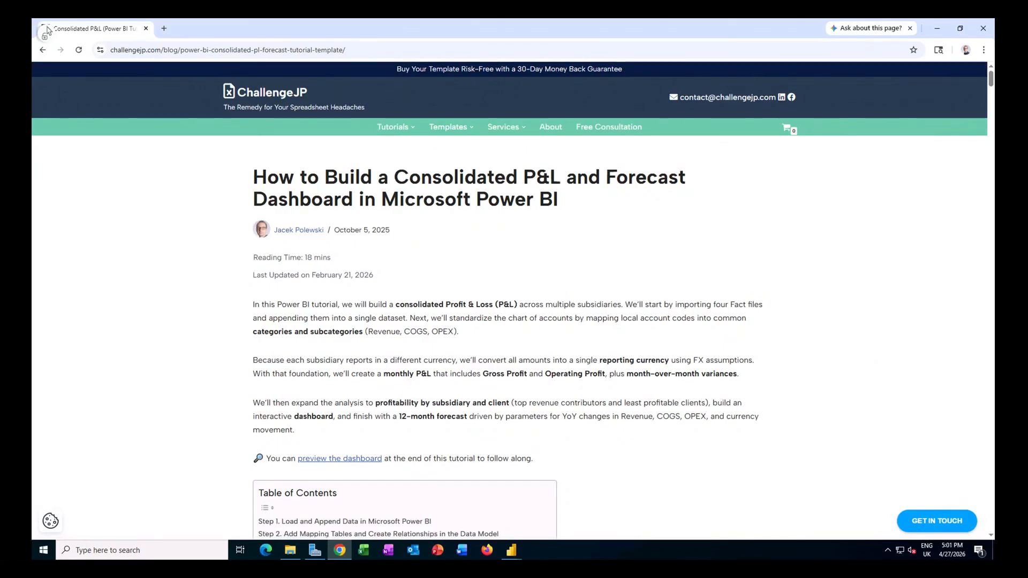
{"action": "scroll", "coordinate": [509, 338], "scroll_direction": "down", "scroll_amount": 5}
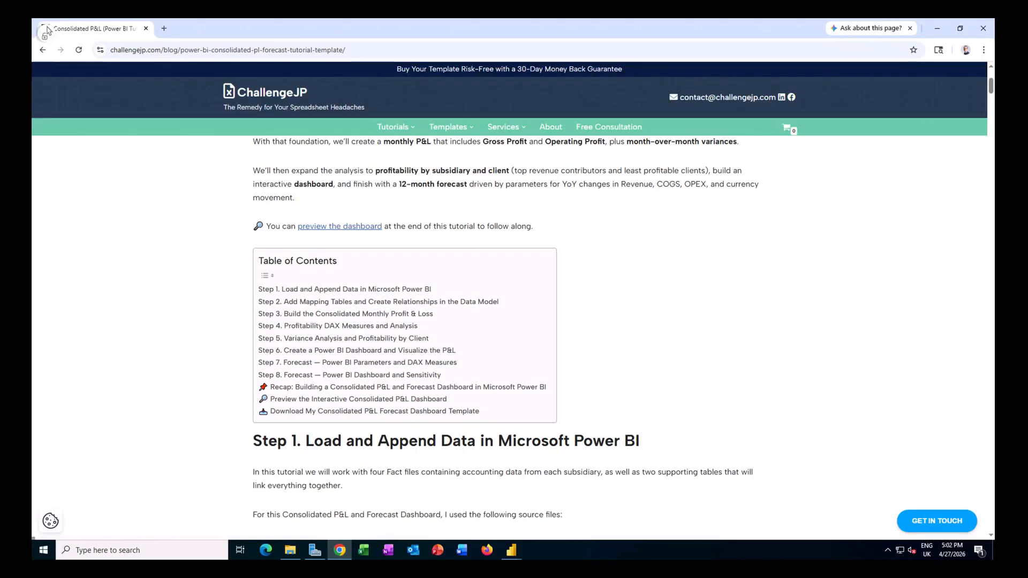
{"action": "scroll", "coordinate": [756, 294], "scroll_direction": "down", "scroll_amount": 5}
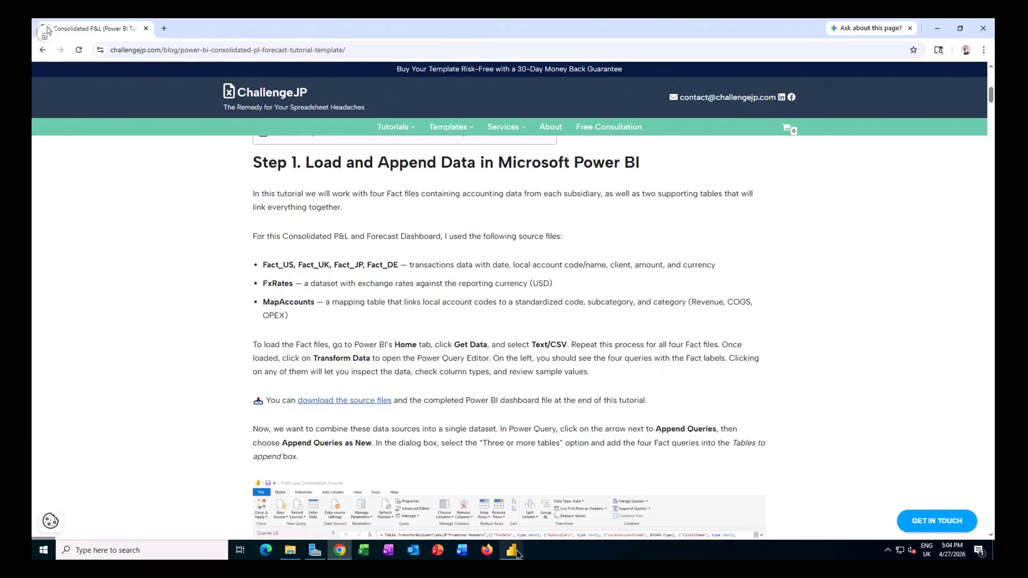
Step: Switch to the consolidation_practice_sheet report in Power BI Desktop and load the Fact_DE CSV file
{"action": "mouse_move", "coordinate": [519, 554]}
{"action": "left_click", "coordinate": [551, 523]}
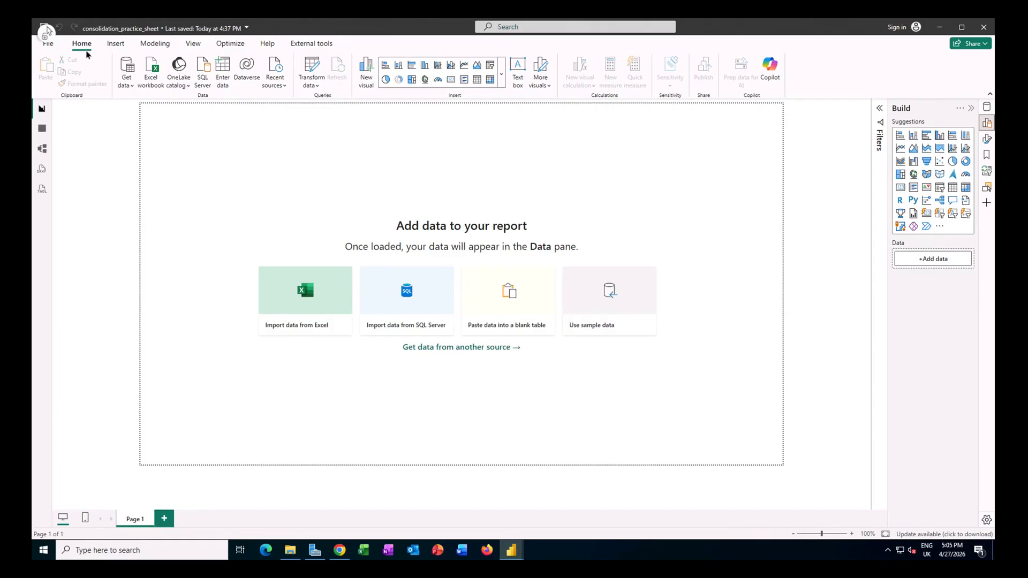
{"action": "left_click", "coordinate": [130, 86]}
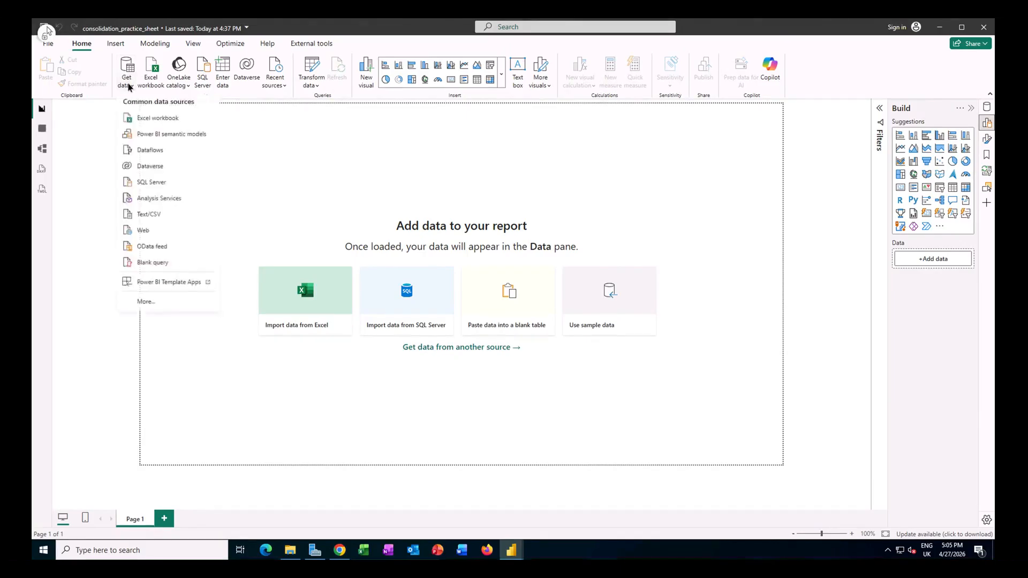
{"action": "left_click", "coordinate": [151, 217]}
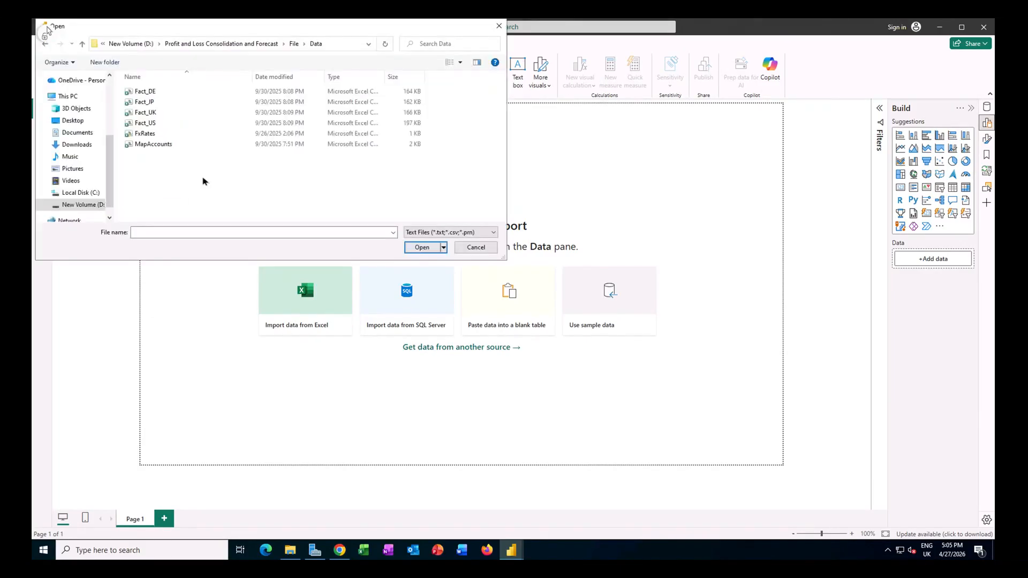
{"action": "left_click", "coordinate": [159, 95]}
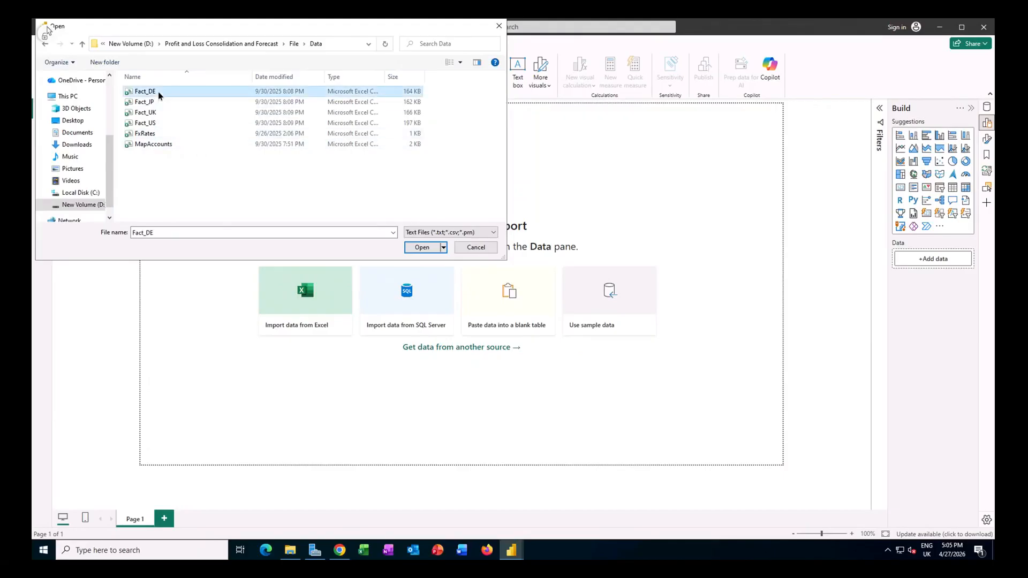
{"action": "left_click", "coordinate": [422, 247]}
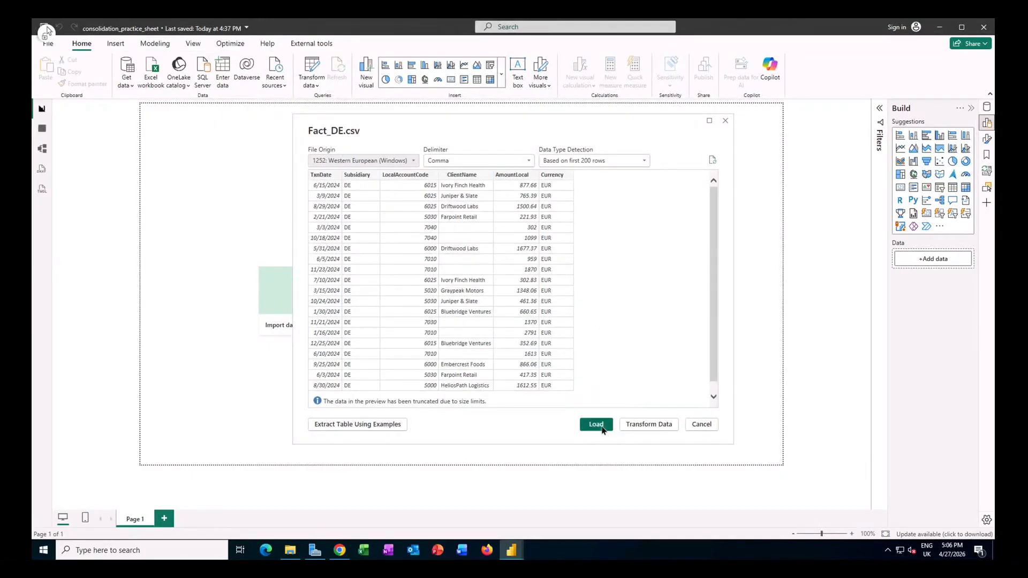
{"action": "left_click", "coordinate": [596, 425]}
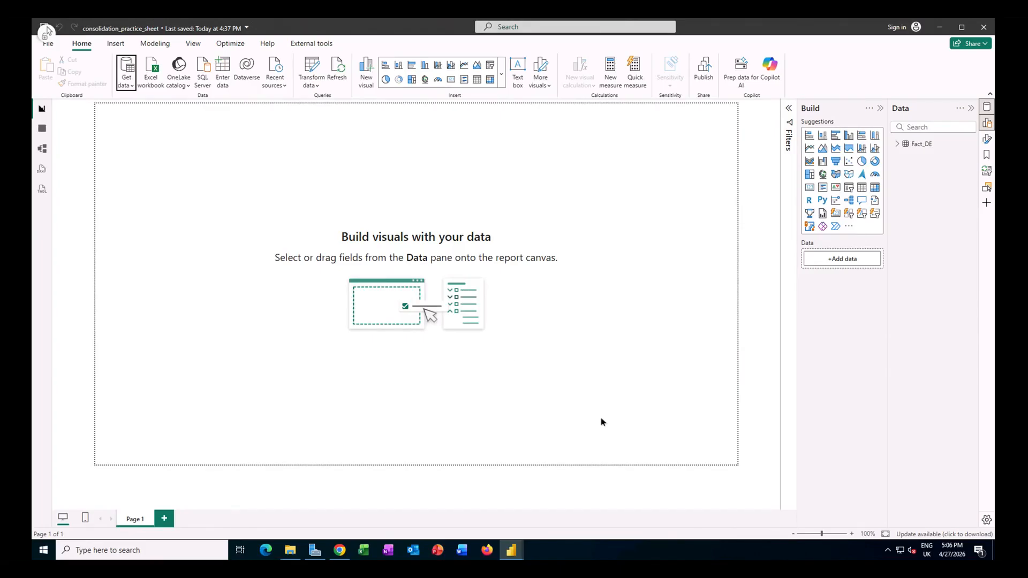
Step: Load the Fact_JP CSV file from the Data folder into the report
{"action": "left_click", "coordinate": [130, 83]}
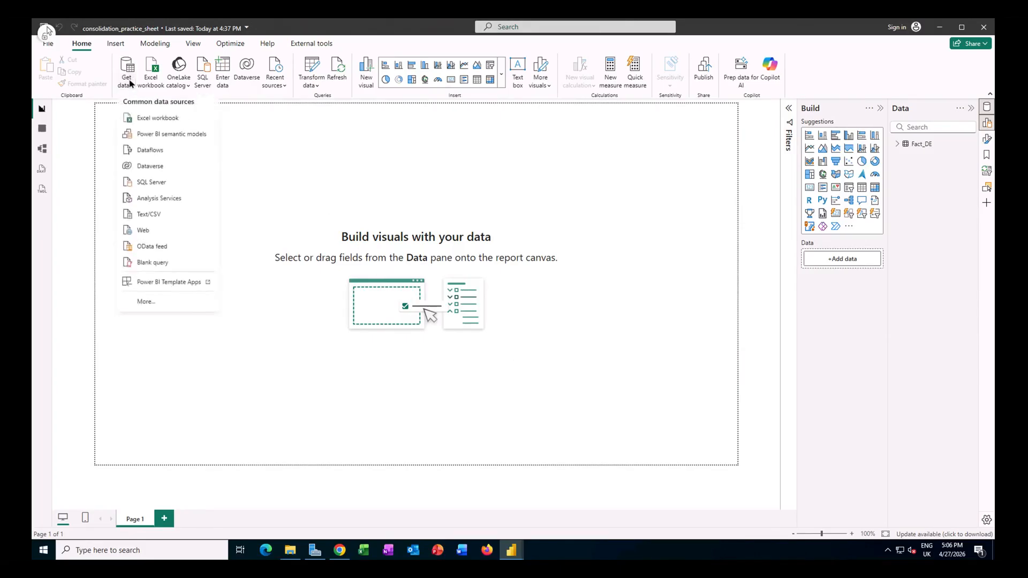
{"action": "left_click", "coordinate": [165, 214]}
{"action": "left_click", "coordinate": [149, 103]}
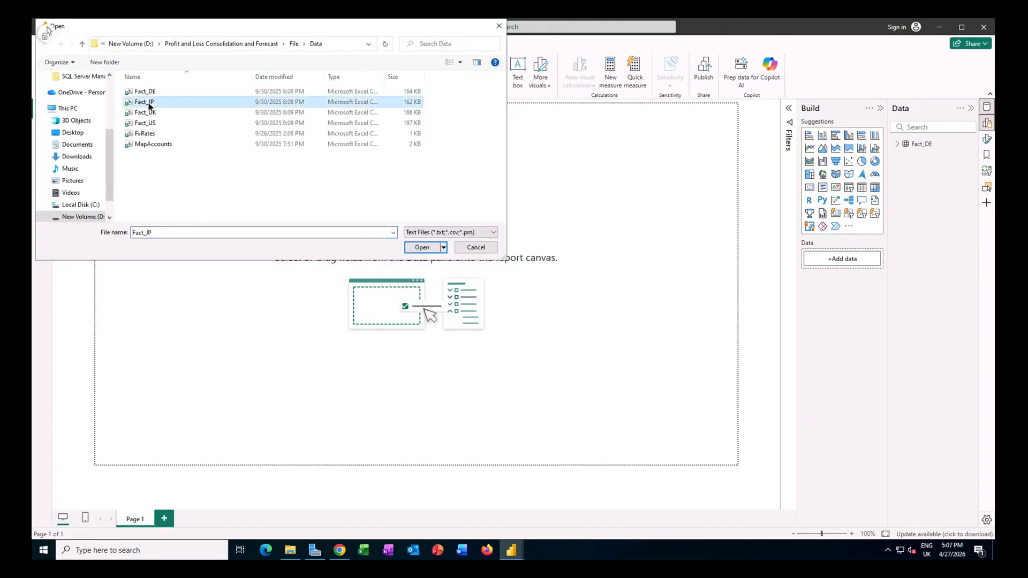
{"action": "left_click", "coordinate": [422, 248]}
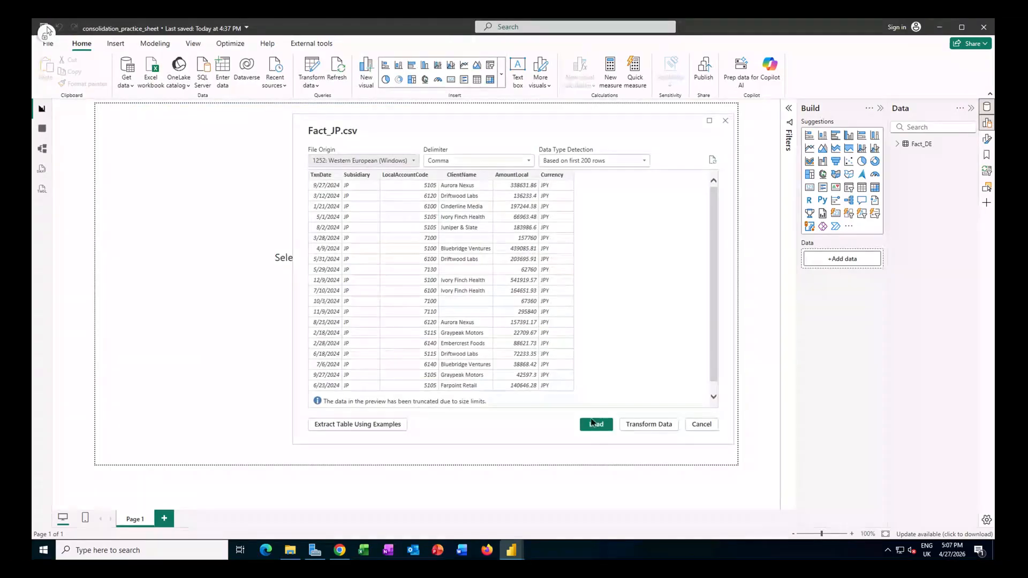
{"action": "left_click", "coordinate": [593, 427]}
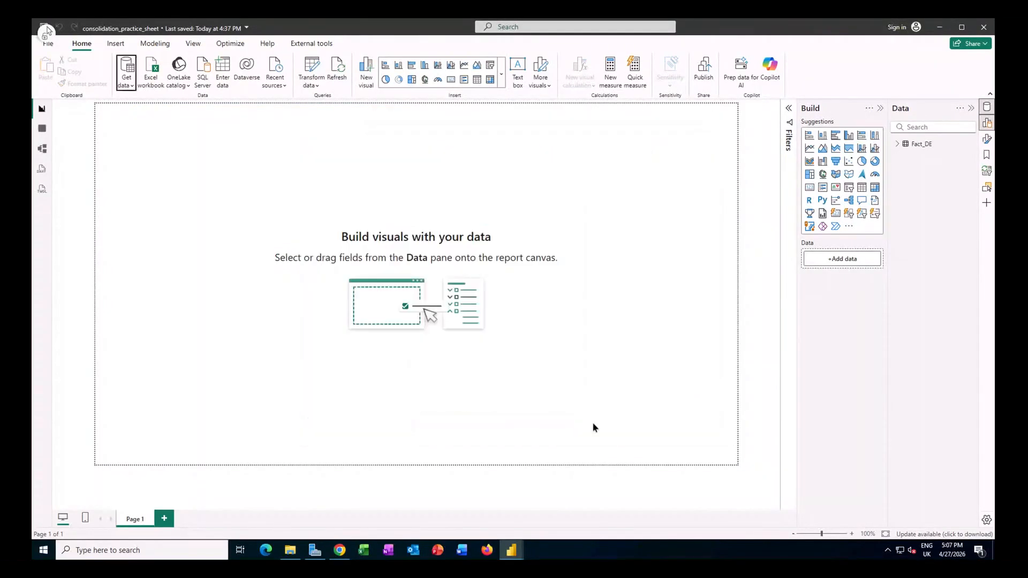
Step: Load the Fact_UK CSV file from the Data folder into the report
{"action": "left_click", "coordinate": [128, 86]}
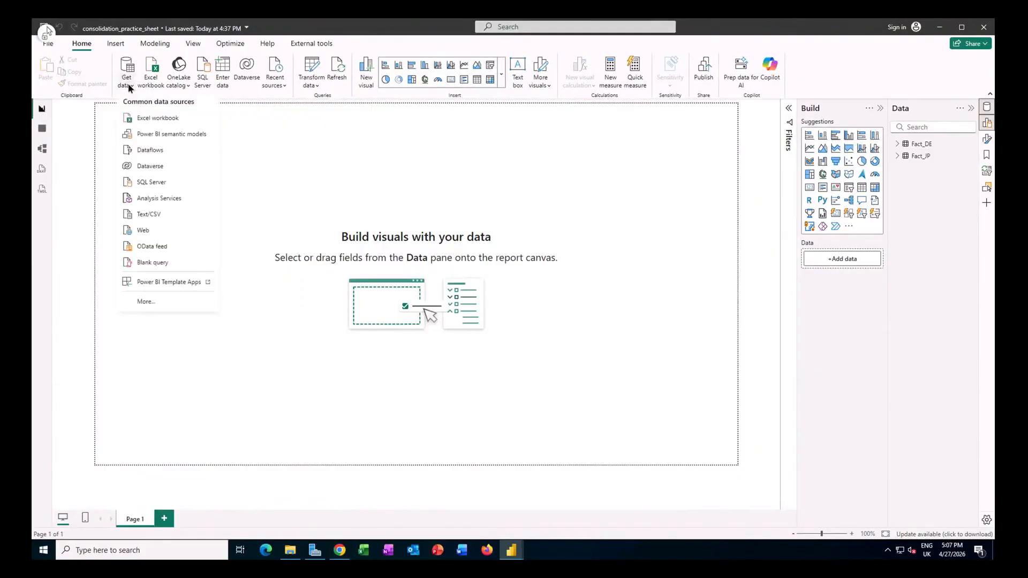
{"action": "left_click", "coordinate": [157, 216]}
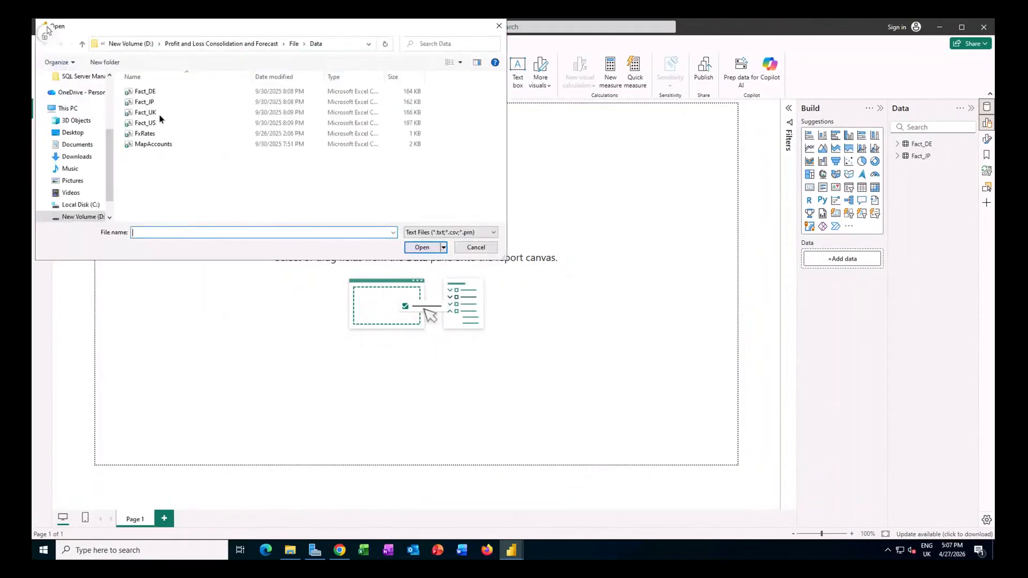
{"action": "left_click", "coordinate": [153, 114]}
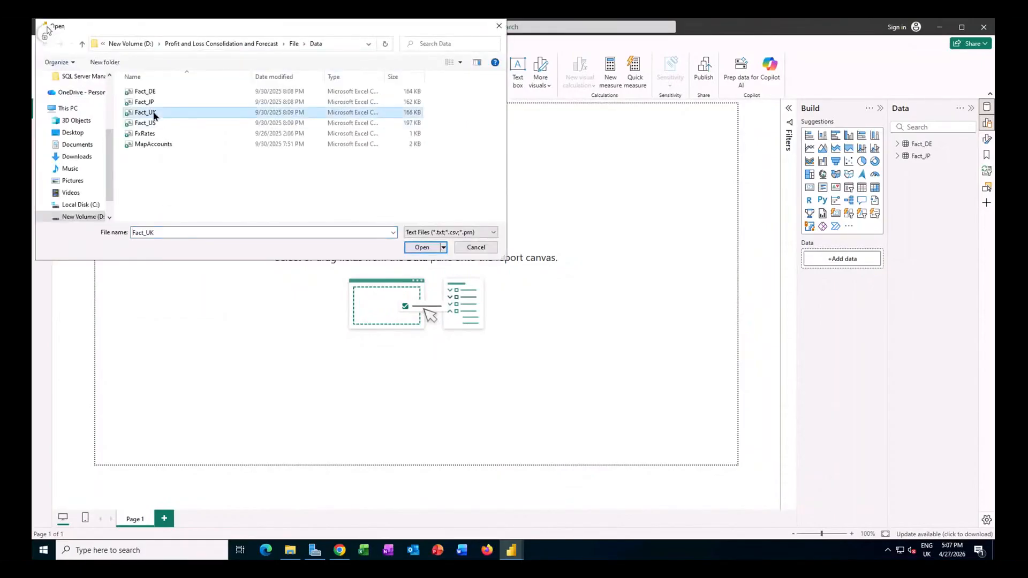
{"action": "left_click", "coordinate": [423, 252]}
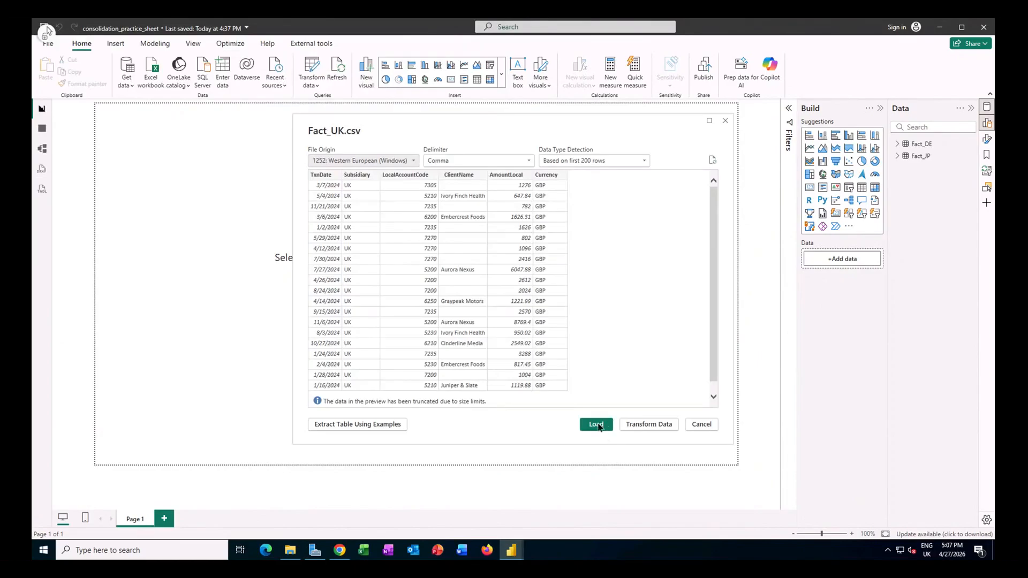
{"action": "left_click", "coordinate": [598, 426]}
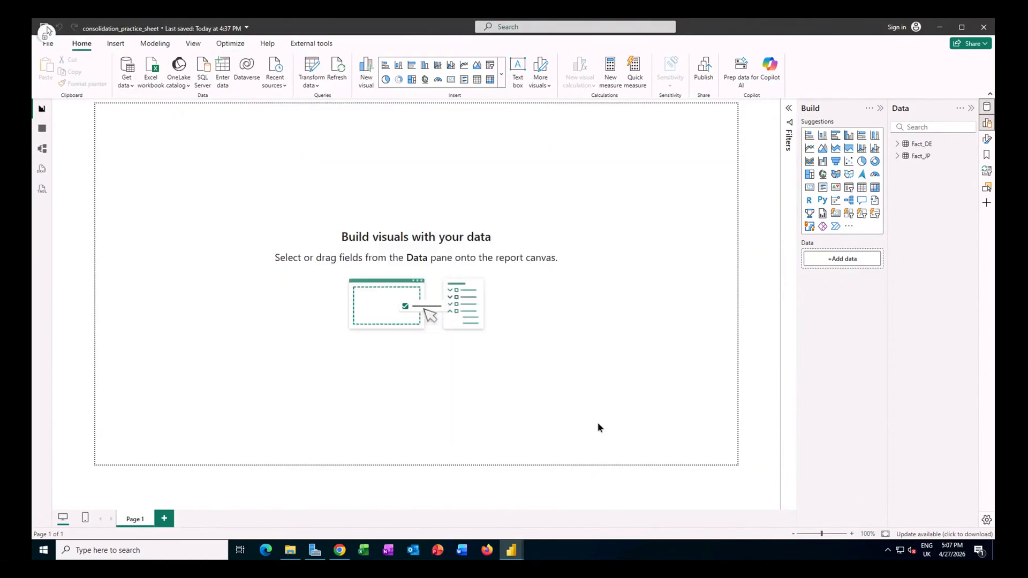
Step: Load the Fact_US CSV file from the Data folder into the report
{"action": "left_click", "coordinate": [126, 86]}
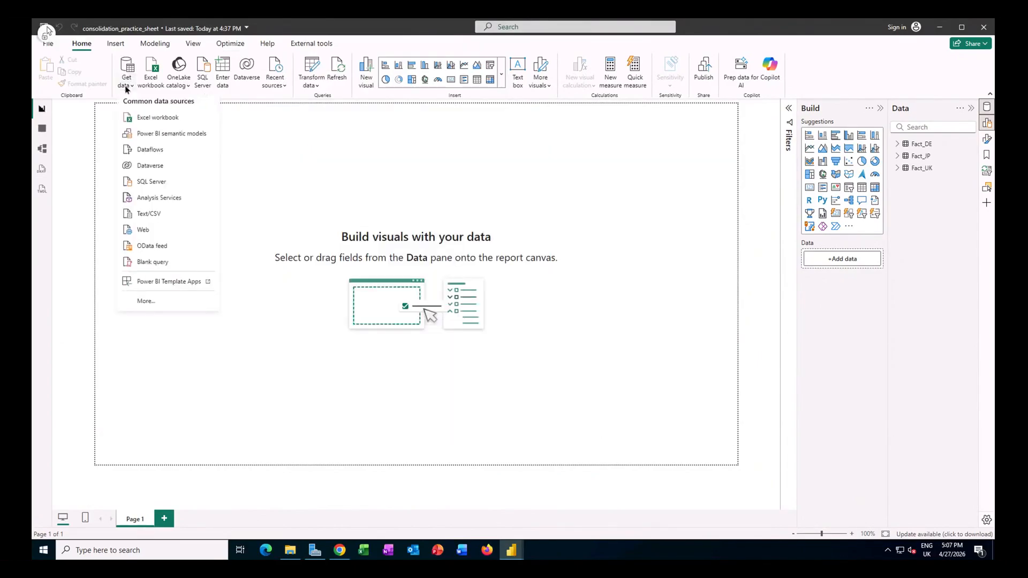
{"action": "left_click", "coordinate": [153, 214]}
{"action": "left_click", "coordinate": [144, 124]}
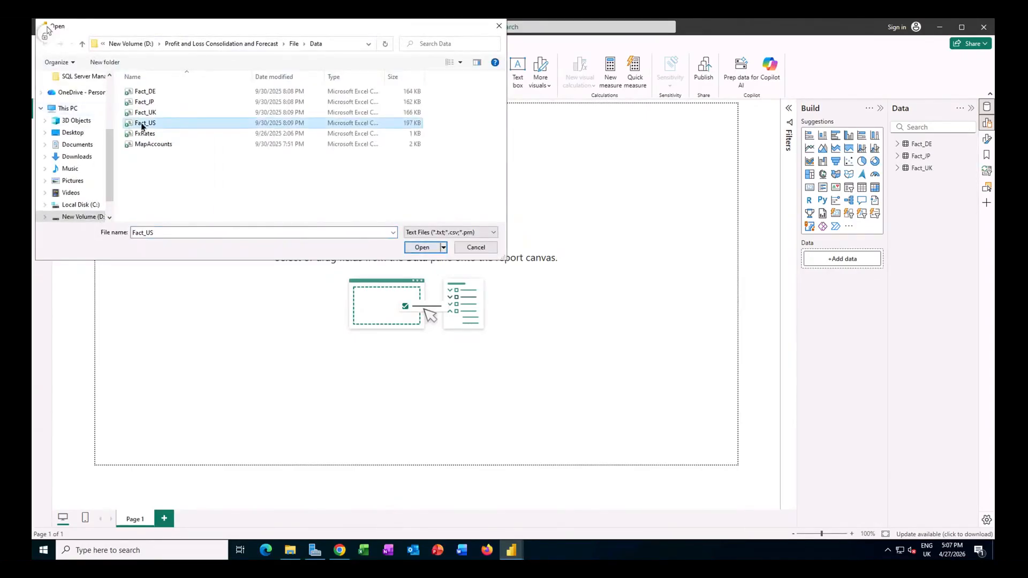
{"action": "left_click", "coordinate": [421, 248]}
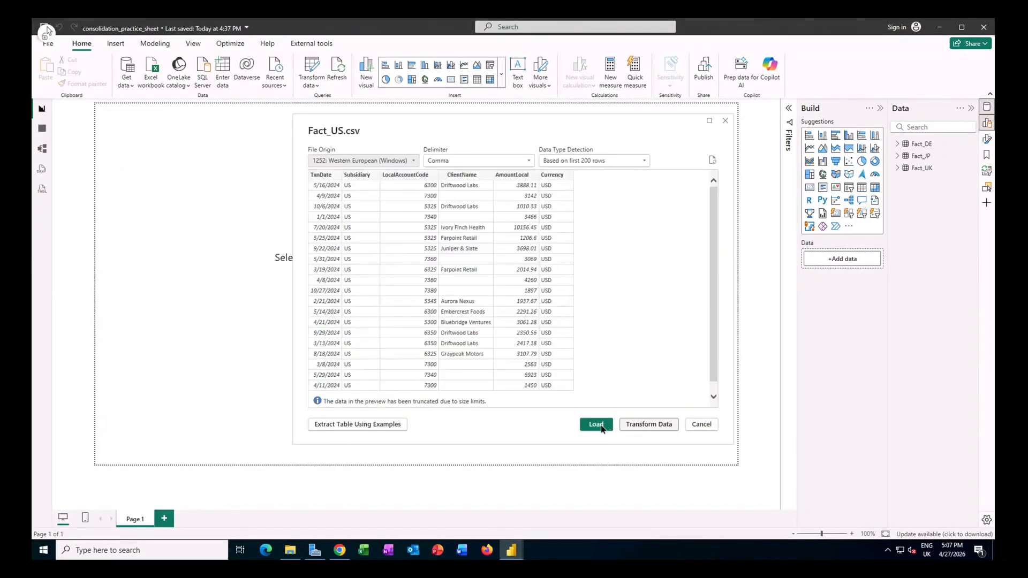
{"action": "left_click", "coordinate": [596, 424]}
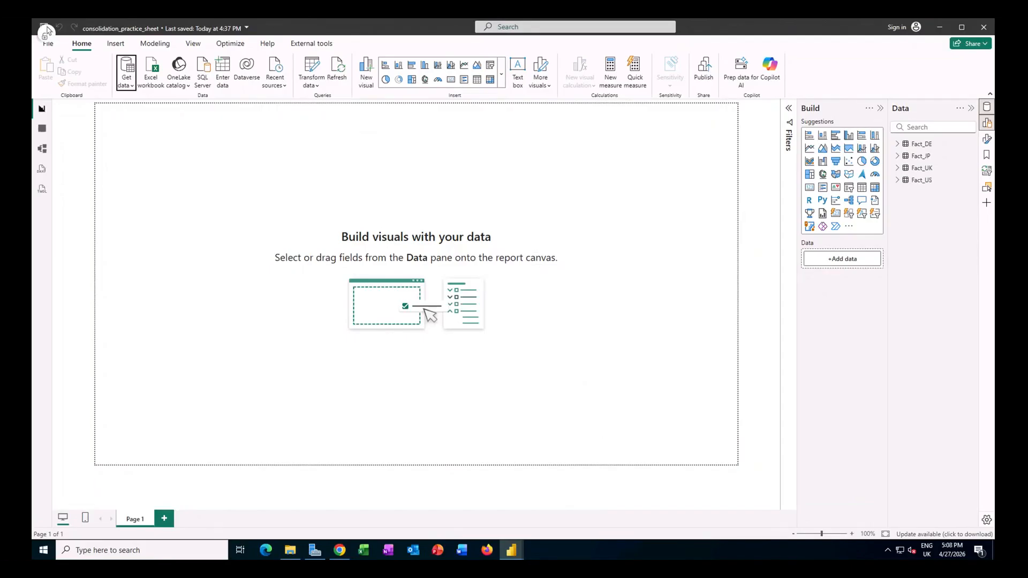
Step: Open the Power Query Editor and inspect the Fact_JP, Fact_UK and Fact_US queries
{"action": "left_click", "coordinate": [317, 83]}
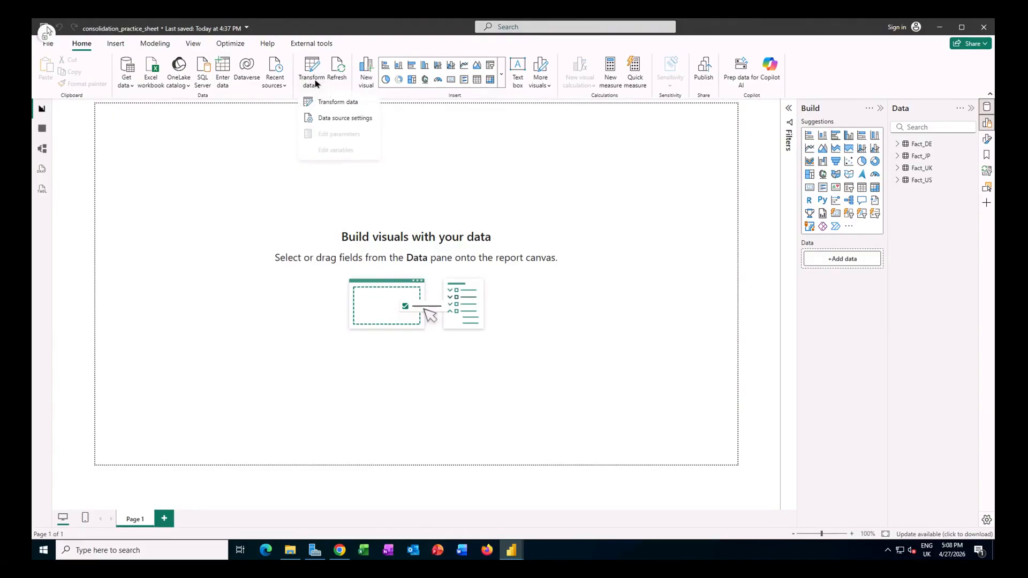
{"action": "left_click", "coordinate": [338, 102]}
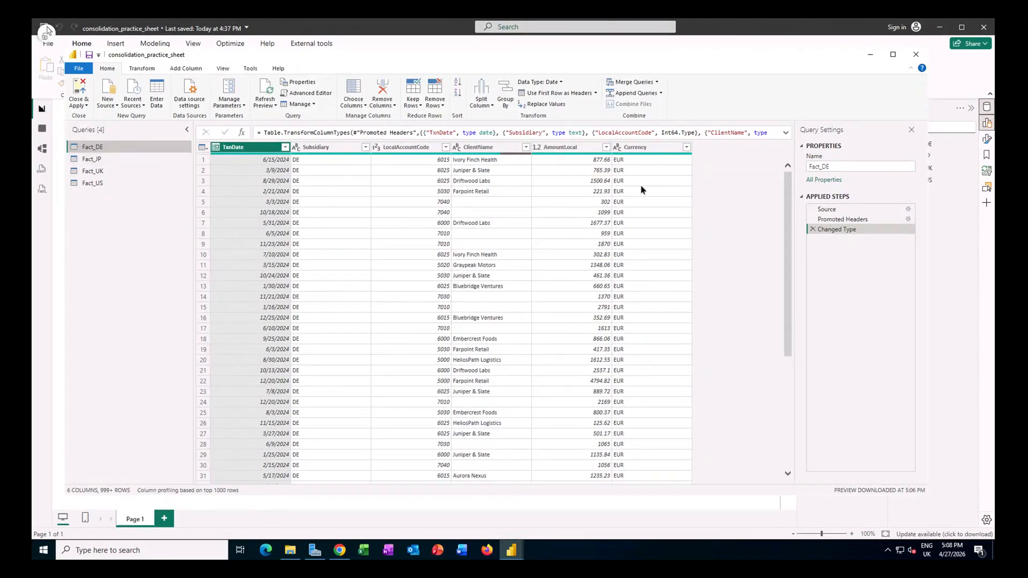
{"action": "left_click", "coordinate": [99, 160]}
{"action": "left_click", "coordinate": [118, 172]}
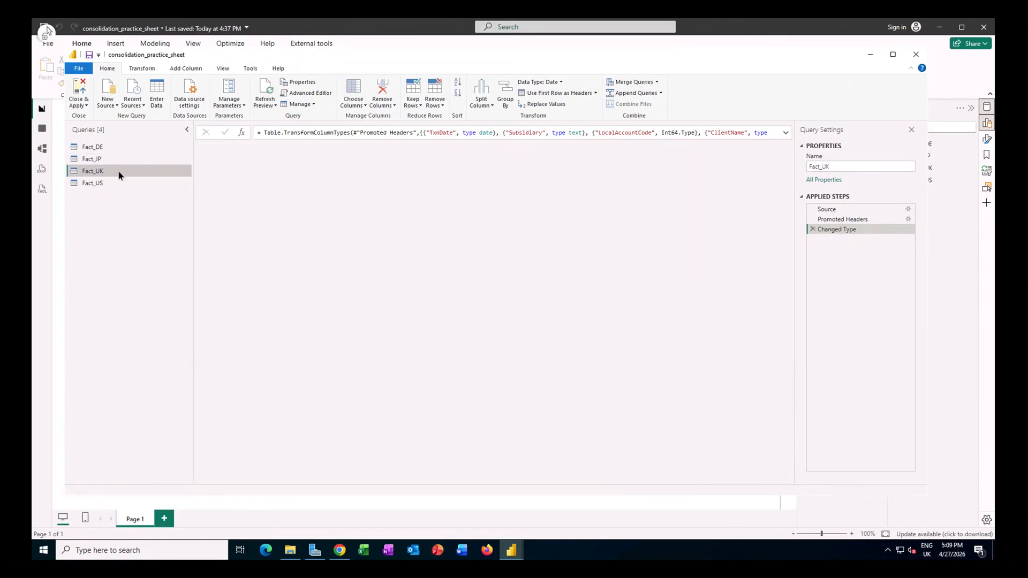
{"action": "left_click", "coordinate": [109, 183]}
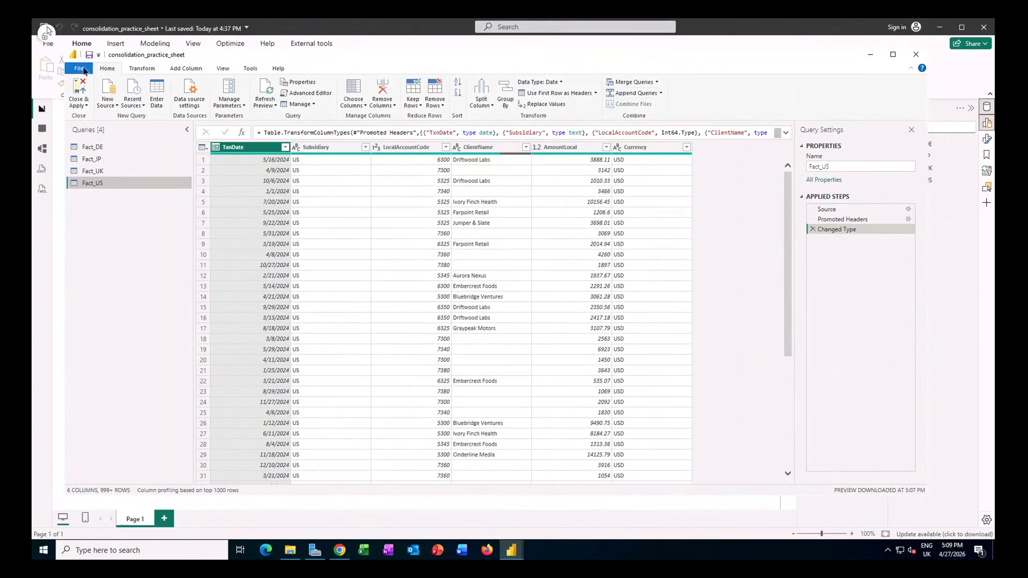
Step: Append Fact_US, Fact_DE, Fact_JP and Fact_UK into a new query using the three or more tables option
{"action": "left_click", "coordinate": [661, 93]}
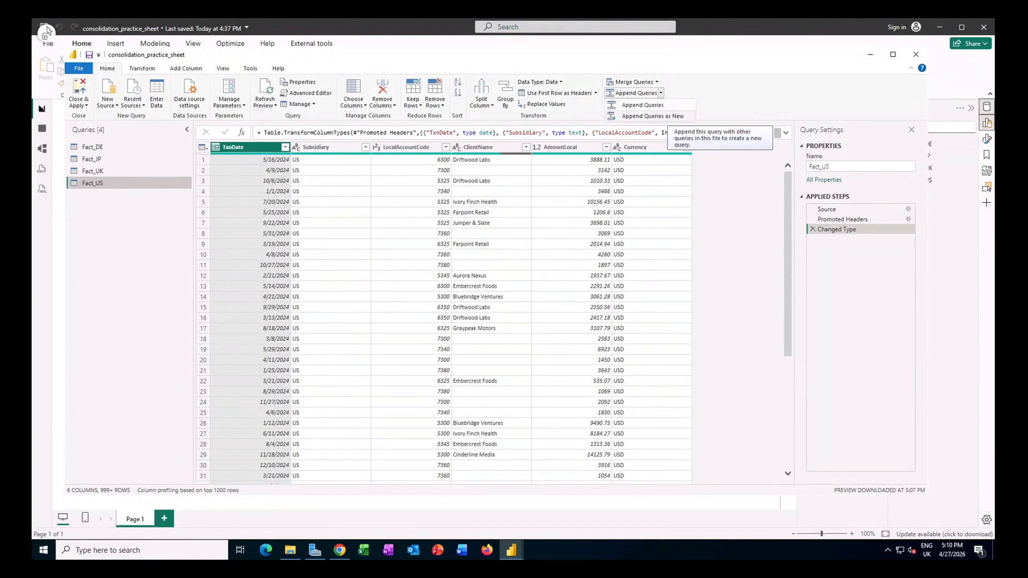
{"action": "left_click", "coordinate": [653, 116]}
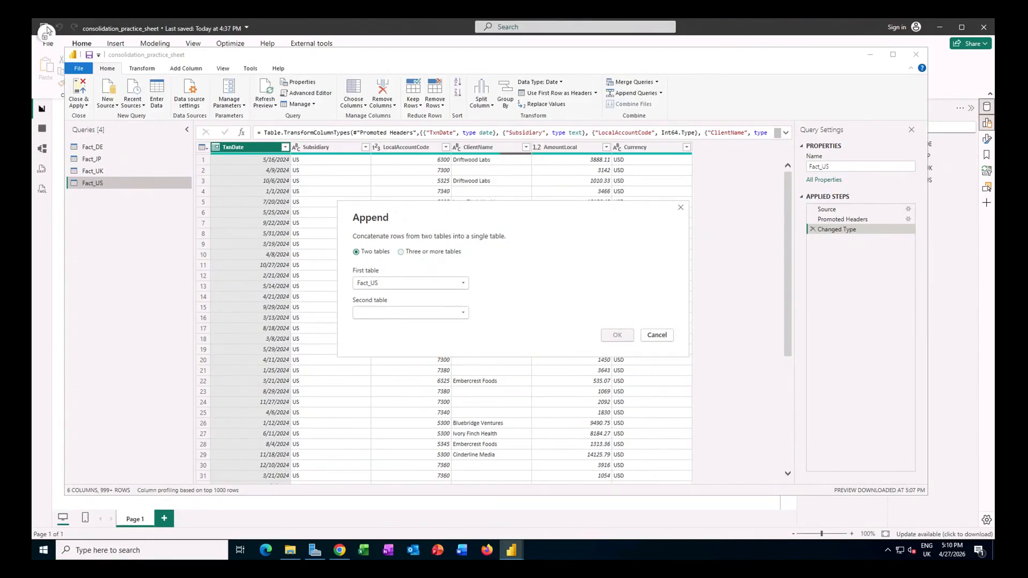
{"action": "left_click", "coordinate": [401, 252]}
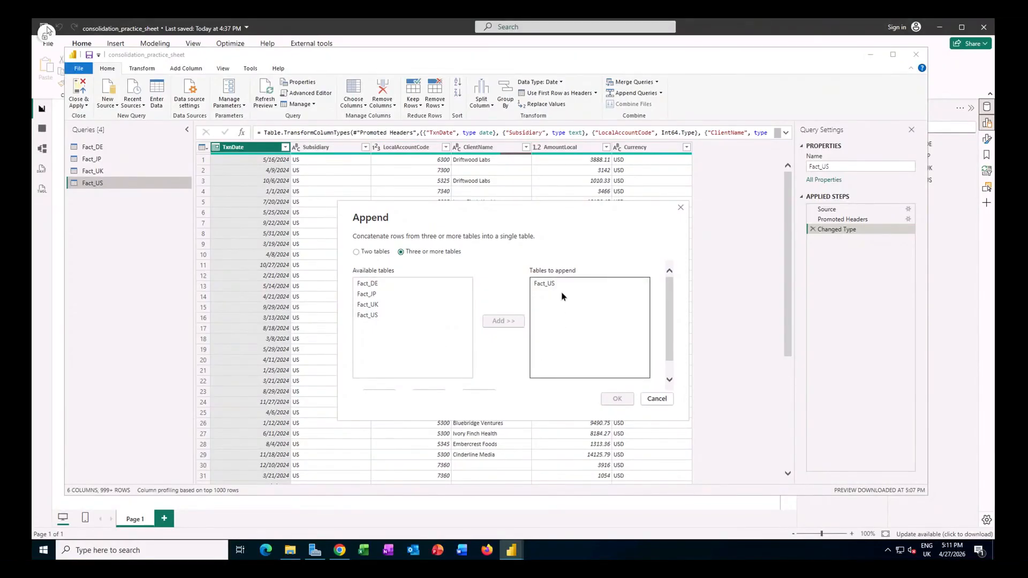
{"action": "double_click", "coordinate": [378, 283]}
{"action": "double_click", "coordinate": [380, 294]}
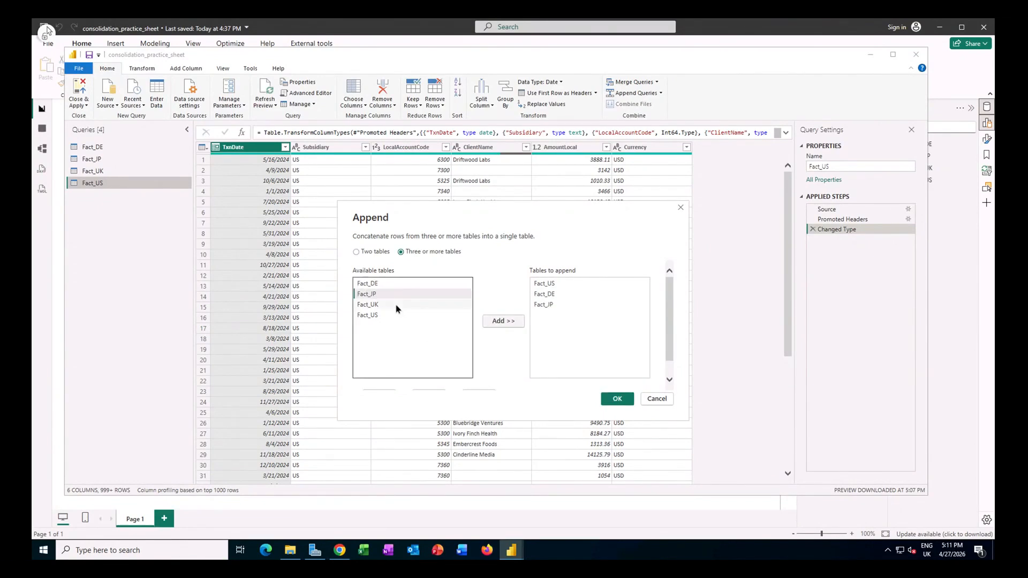
{"action": "left_click", "coordinate": [395, 304]}
{"action": "left_click", "coordinate": [503, 321]}
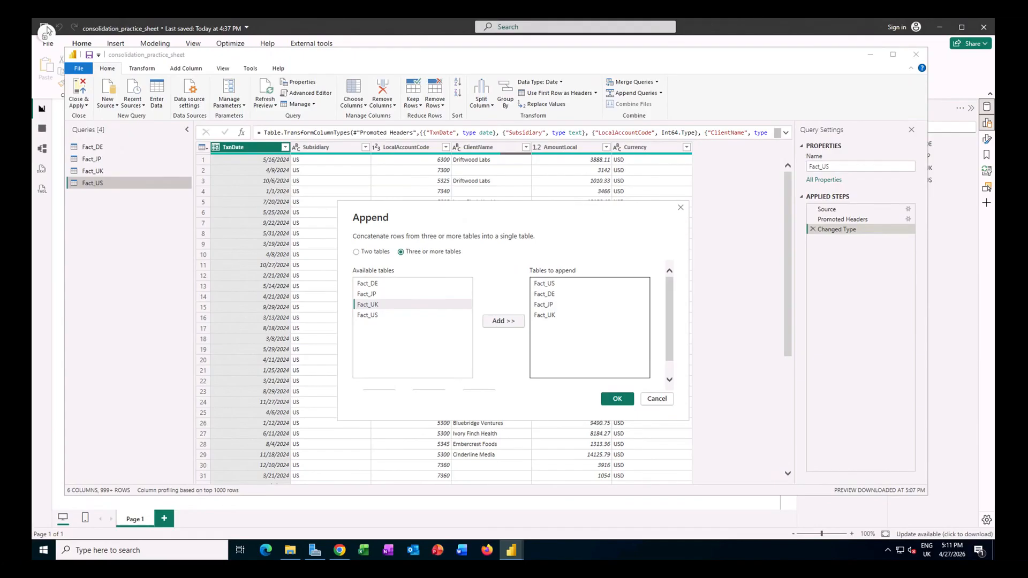
{"action": "left_click", "coordinate": [617, 398]}
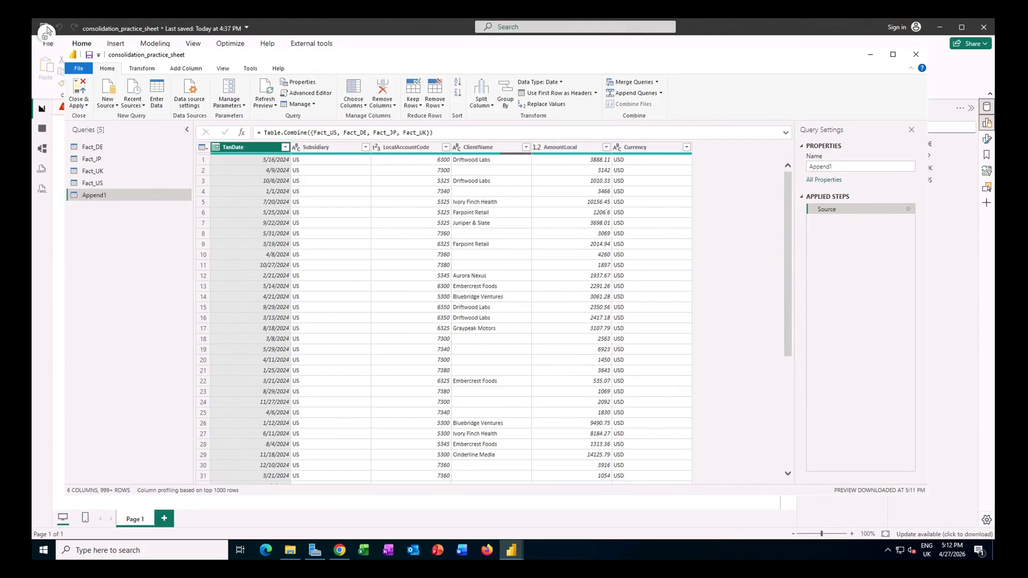
Step: Rename the appended query as Data_Consolidated
{"action": "double_click", "coordinate": [856, 169]}
{"action": "type", "text": "Data_Consolidated"}
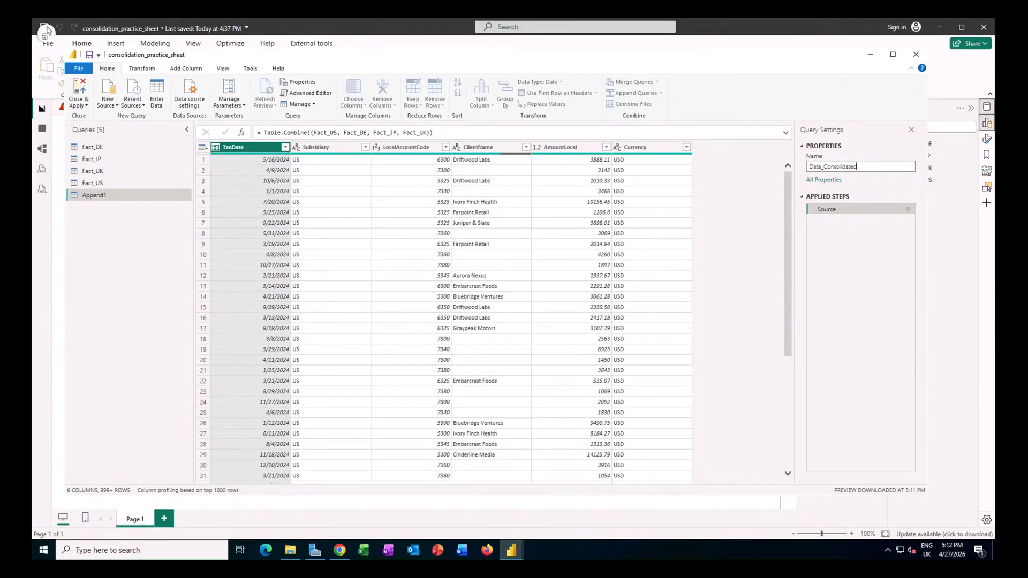
{"action": "key", "text": "Return"}
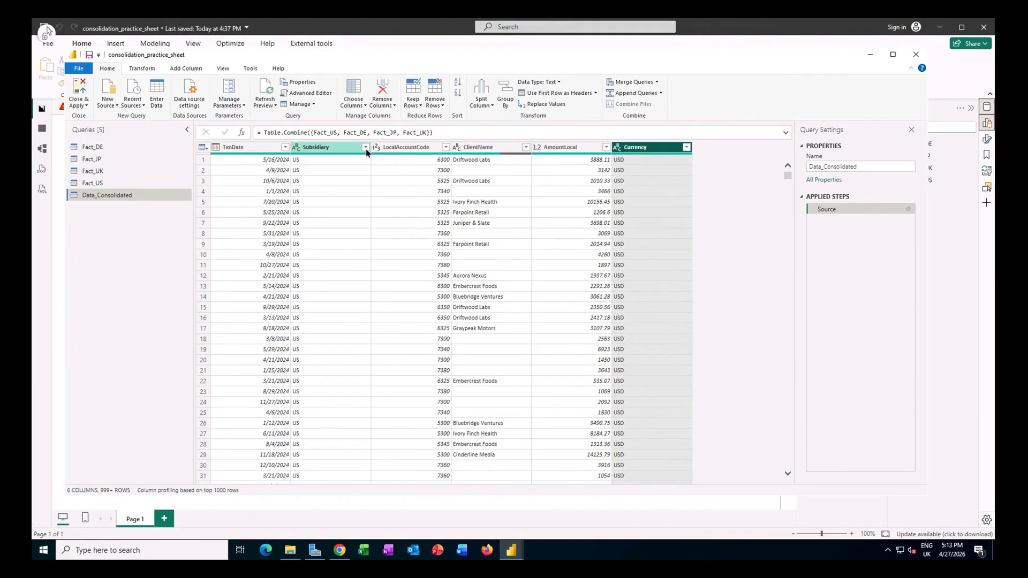
Step: Review the complete list of Subsidiary values in Data_Consolidated without filtering, and apply the query changes to the report
{"action": "left_click", "coordinate": [365, 148]}
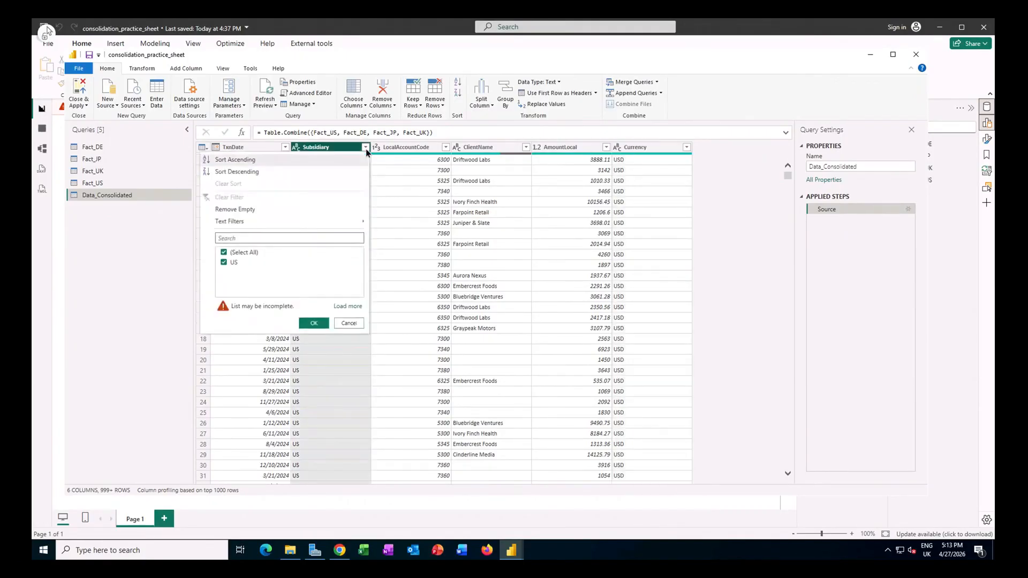
{"action": "left_click", "coordinate": [348, 307]}
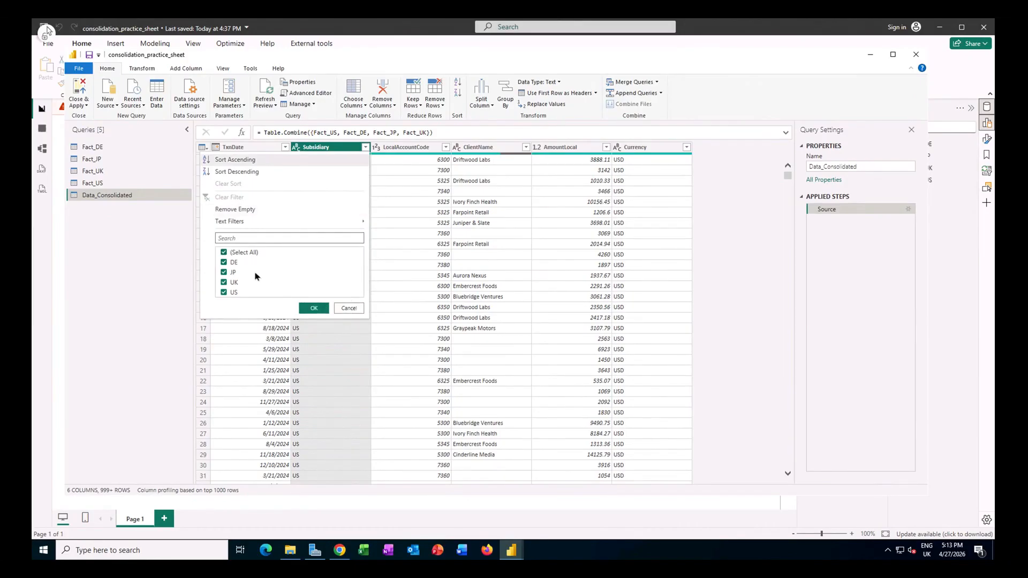
{"action": "left_click", "coordinate": [351, 309]}
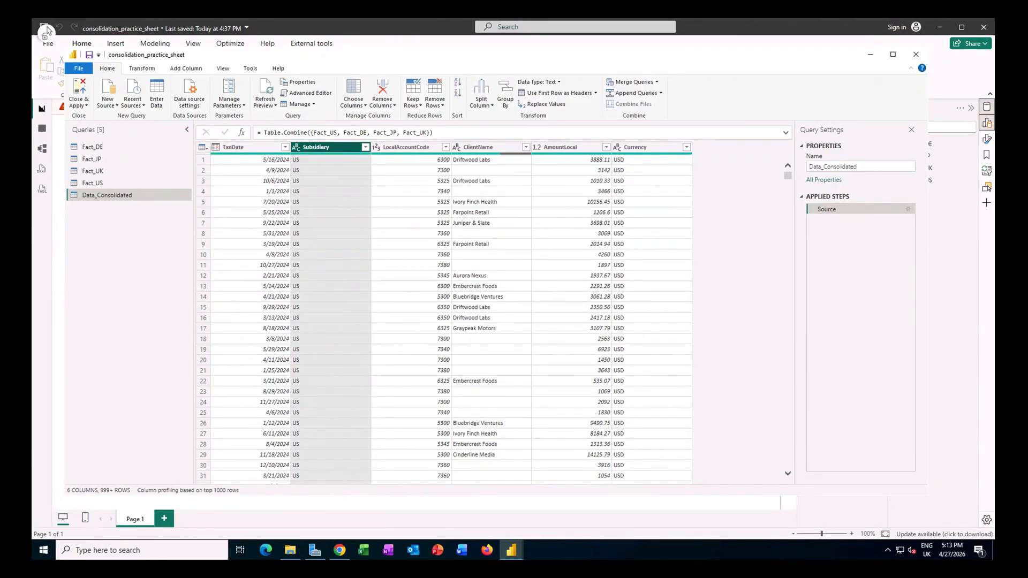
{"action": "left_click", "coordinate": [79, 93]}
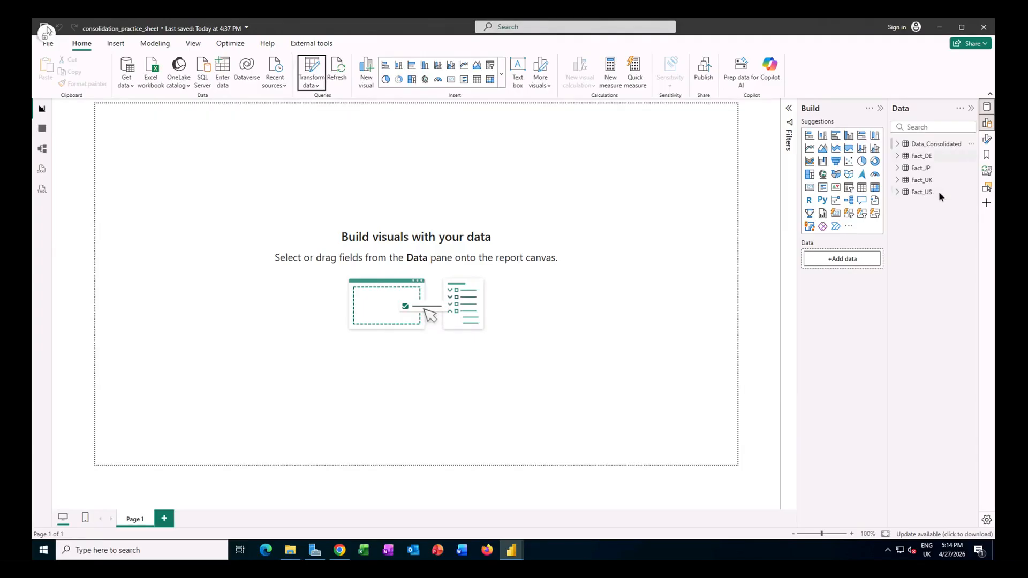
Step: Import the FxRates CSV file from the Data folder through Power Query and apply it to the report
{"action": "left_click", "coordinate": [127, 84]}
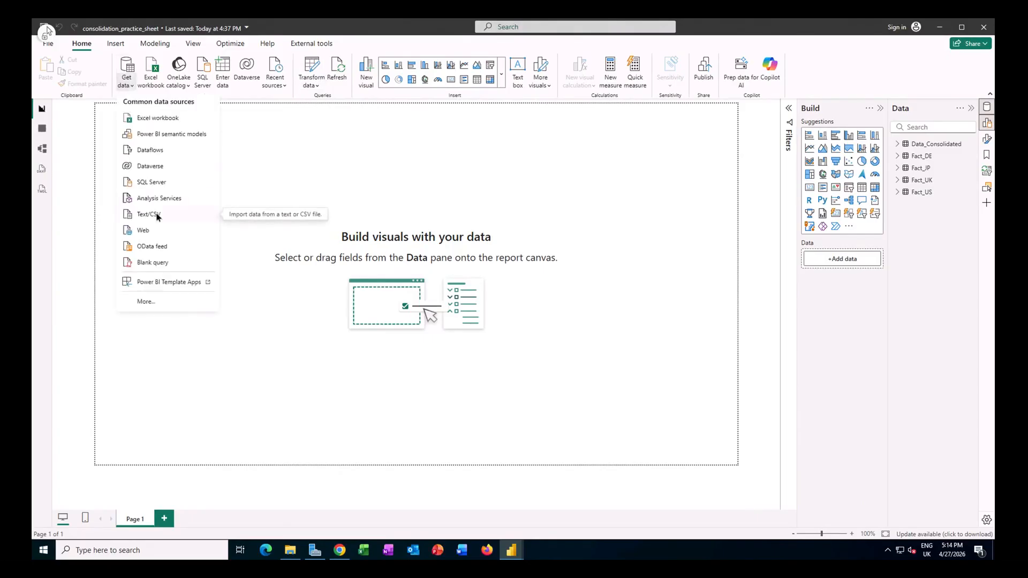
{"action": "left_click", "coordinate": [157, 214]}
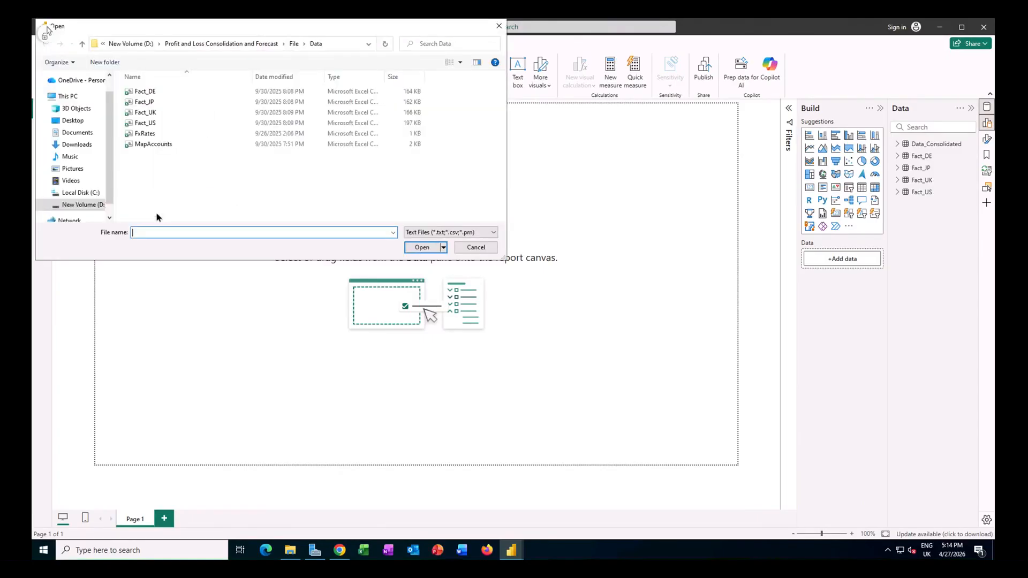
{"action": "left_click", "coordinate": [140, 134]}
{"action": "left_click", "coordinate": [420, 249]}
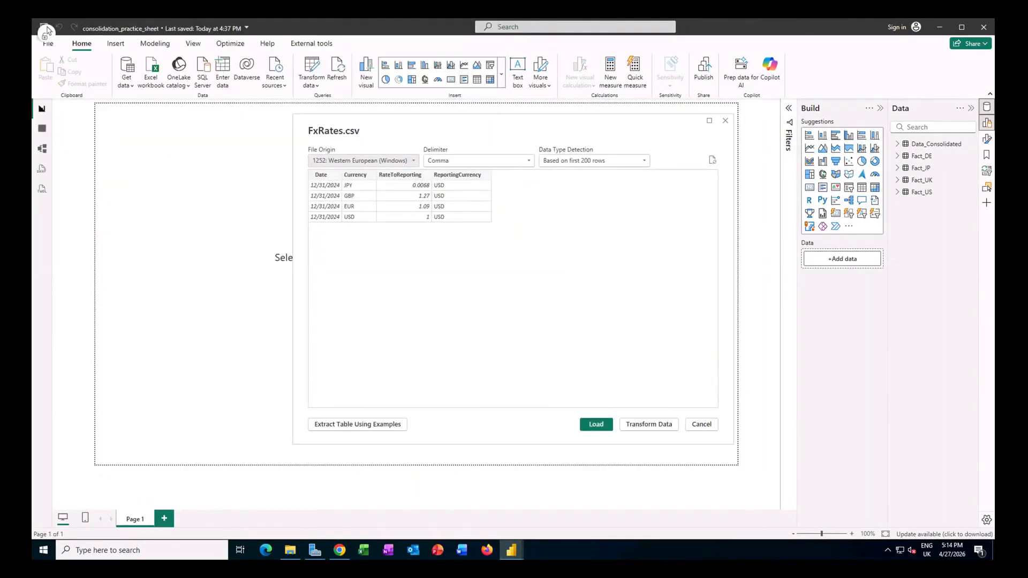
{"action": "left_click", "coordinate": [649, 424]}
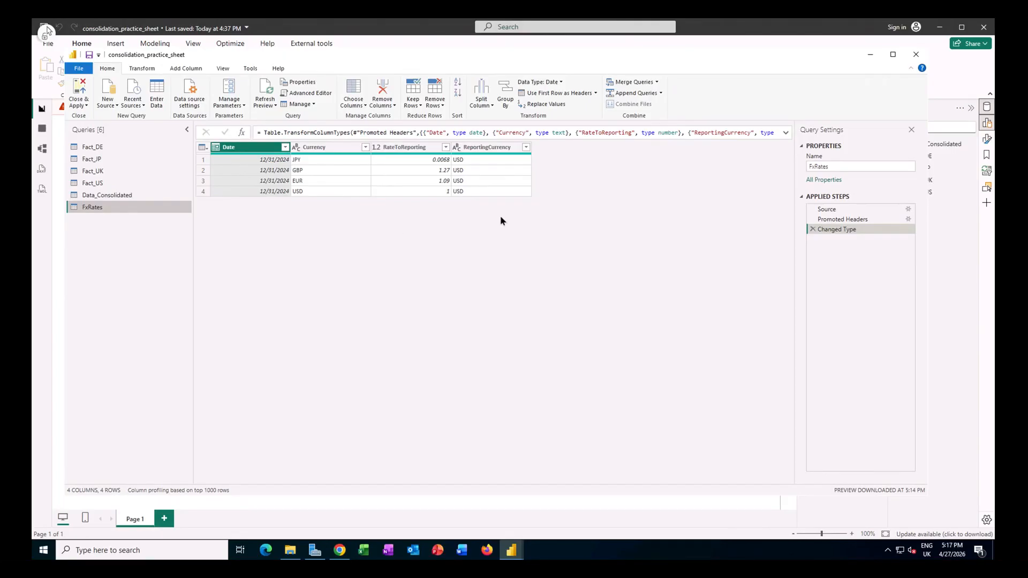
{"action": "left_click", "coordinate": [82, 92]}
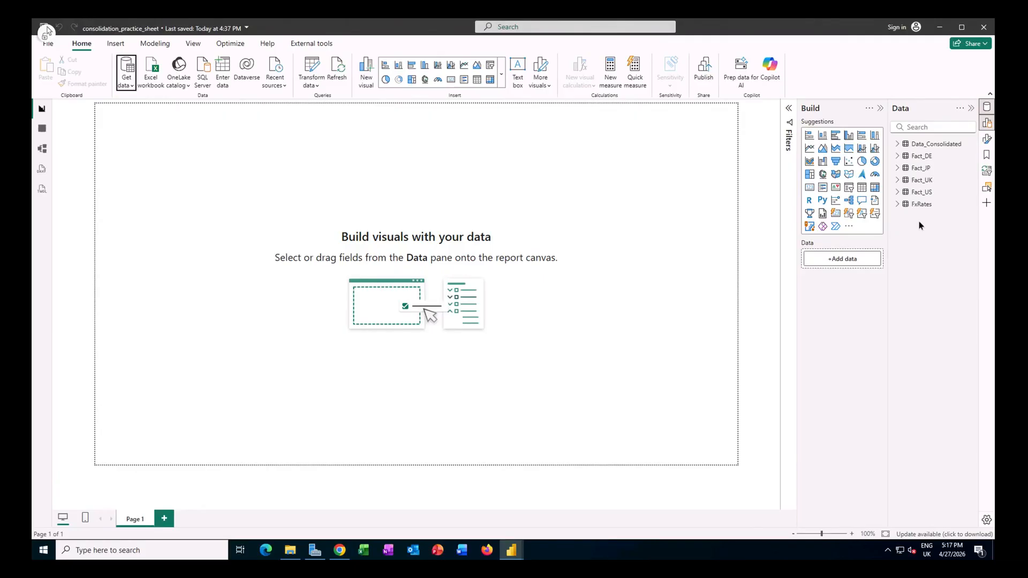
Step: Import the MapAccounts CSV file from the Data folder through Power Query and apply it to the report
{"action": "left_click", "coordinate": [119, 86]}
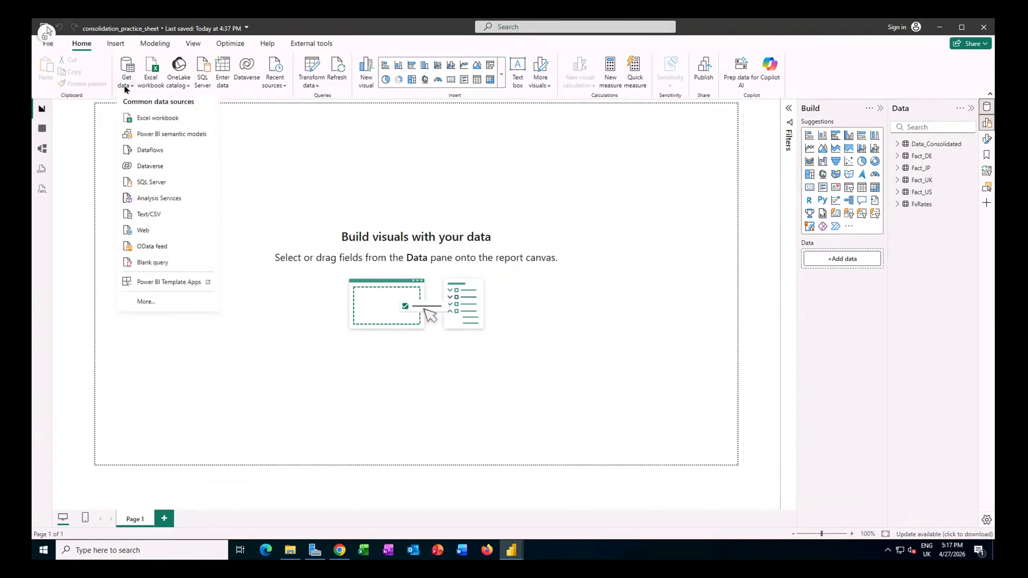
{"action": "left_click", "coordinate": [150, 216]}
{"action": "left_click", "coordinate": [168, 146]}
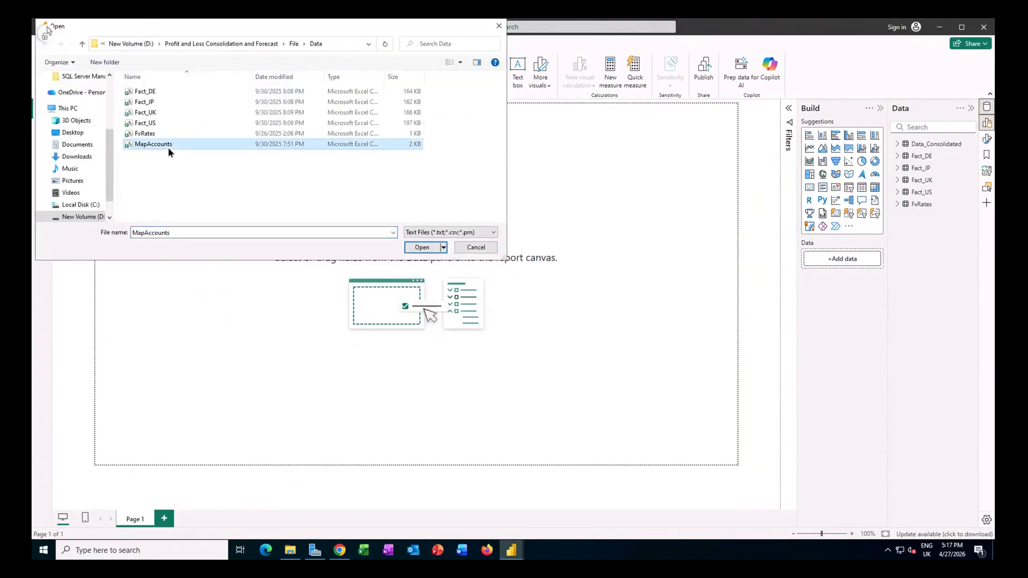
{"action": "left_click", "coordinate": [428, 247]}
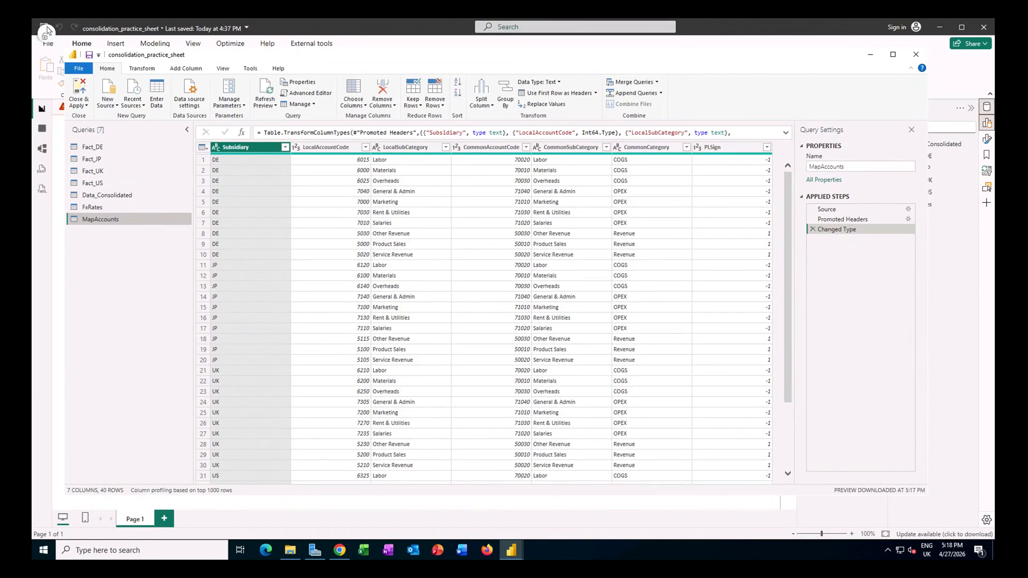
{"action": "left_click", "coordinate": [78, 88]}
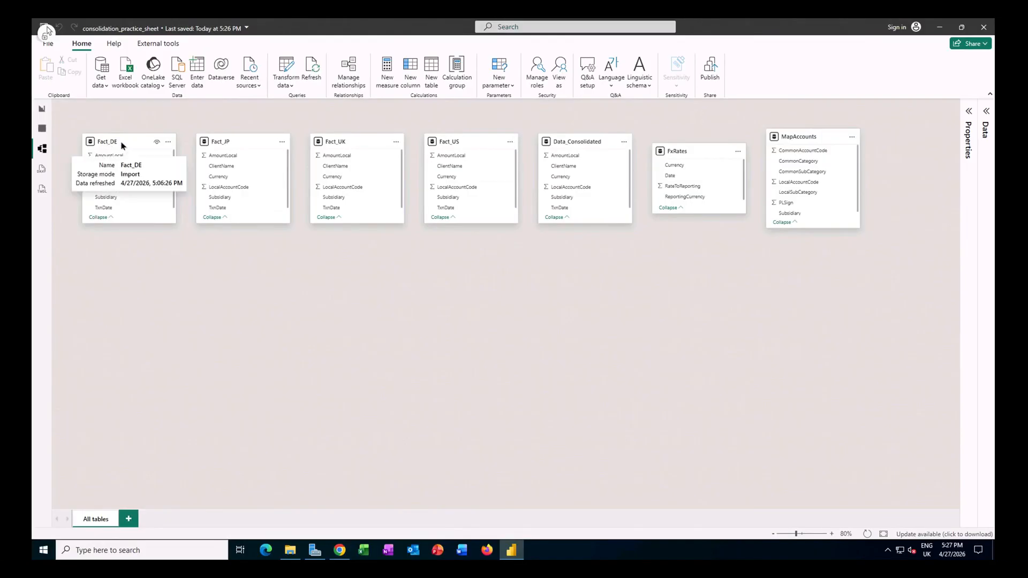
Step: In the model diagram, stack Fact_DE, Fact_JP, Fact_UK and Fact_US beyond MapAccounts and collapse each of the four tables
{"action": "left_click_drag", "start_coordinate": [759, 137], "coordinate": [879, 150]}
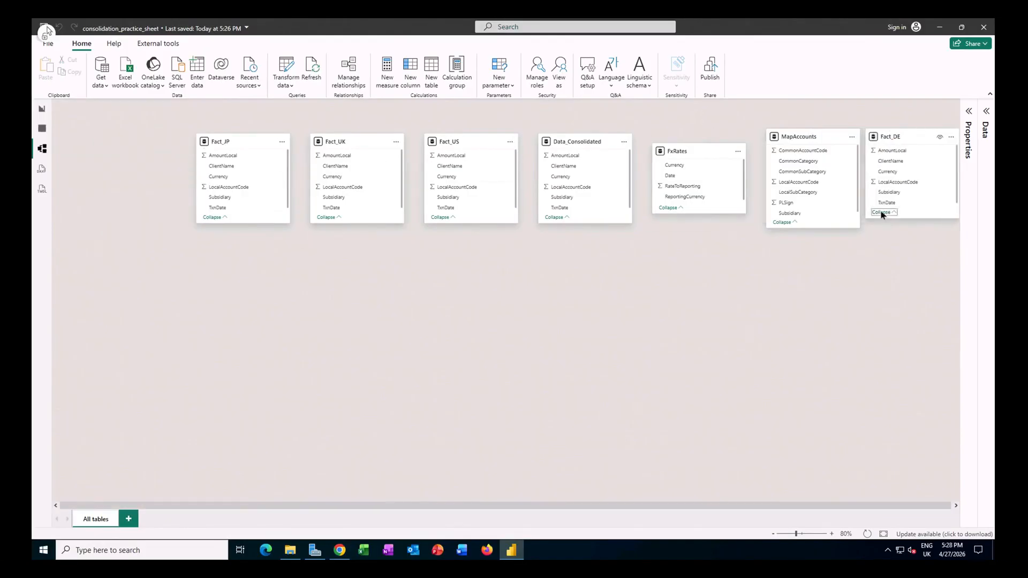
{"action": "left_click", "coordinate": [881, 216]}
{"action": "left_click_drag", "start_coordinate": [223, 142], "coordinate": [894, 169]}
{"action": "left_click", "coordinate": [882, 243]}
{"action": "left_click_drag", "start_coordinate": [341, 144], "coordinate": [900, 197]}
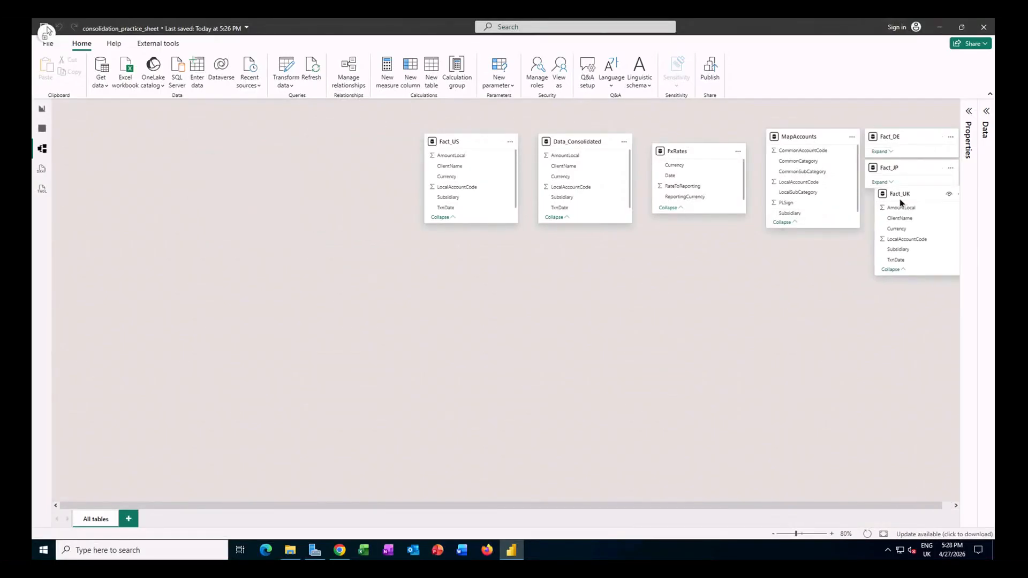
{"action": "left_click", "coordinate": [881, 275]}
{"action": "left_click_drag", "start_coordinate": [456, 142], "coordinate": [901, 235]}
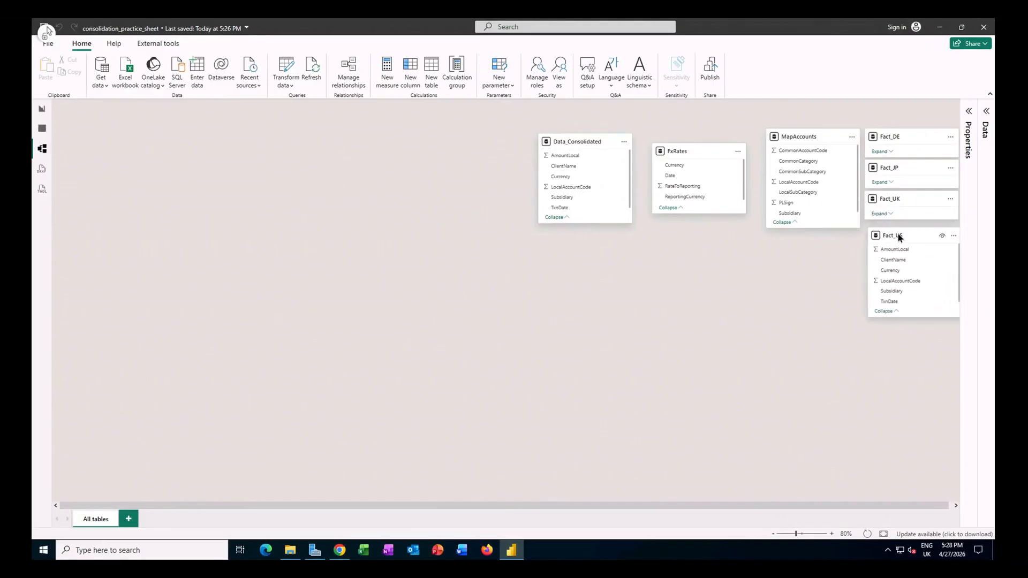
{"action": "left_click", "coordinate": [881, 305]}
Step: Arrange MapAccounts and FxRates side by side above Data_Consolidated in the diagram, and enlarge the Data_Consolidated card to fit all its fields
{"action": "left_click_drag", "start_coordinate": [581, 144], "coordinate": [364, 313]}
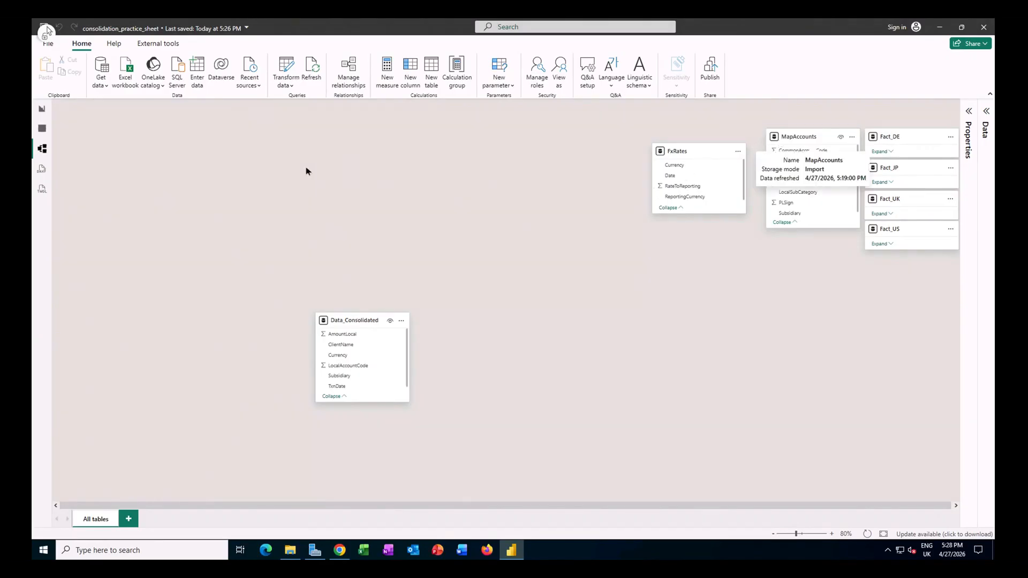
{"action": "left_click_drag", "start_coordinate": [306, 170], "coordinate": [275, 159]}
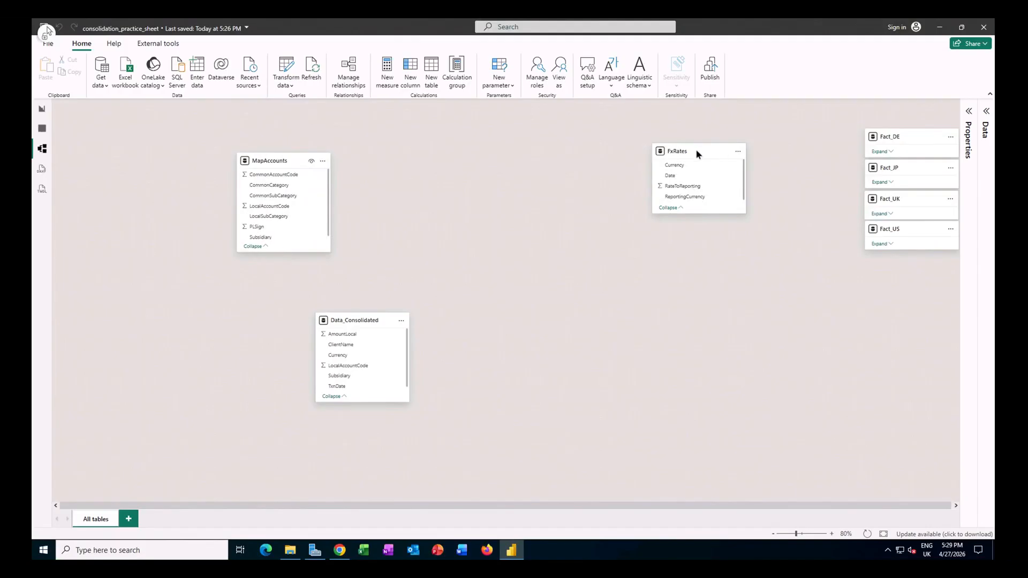
{"action": "left_click_drag", "start_coordinate": [696, 154], "coordinate": [387, 170]}
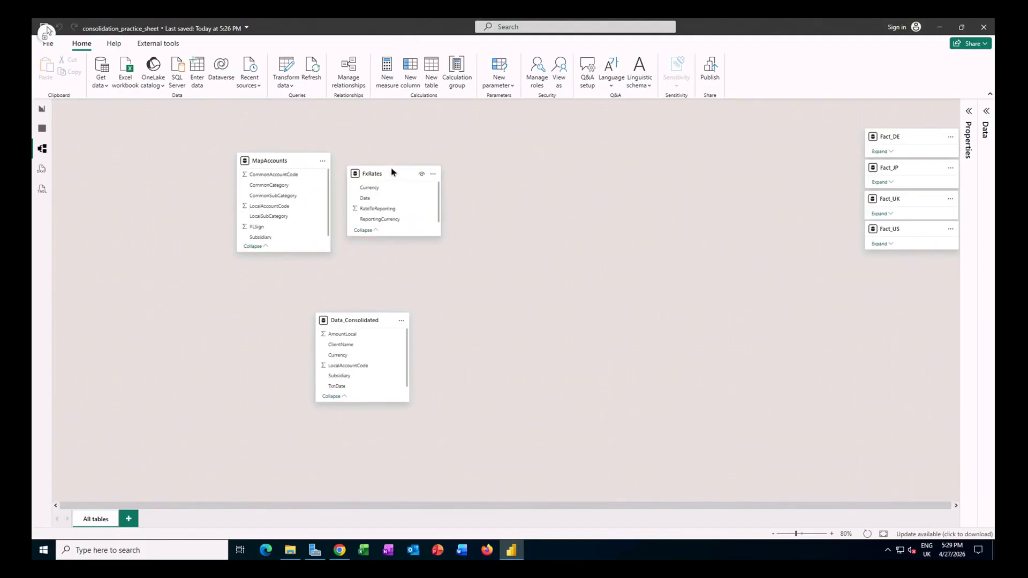
{"action": "scroll", "coordinate": [300, 444], "scroll_direction": "up", "scroll_amount": 1}
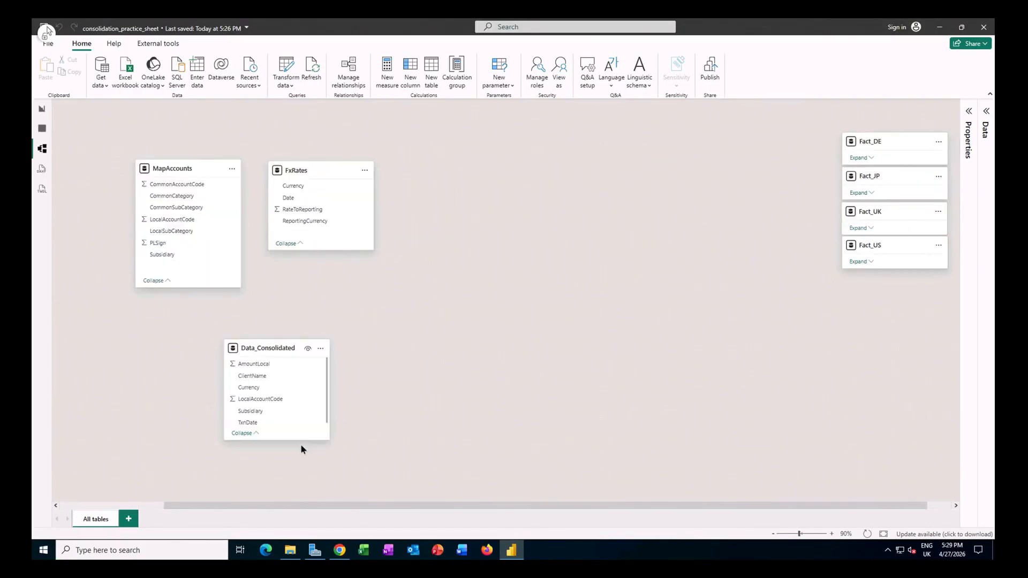
{"action": "left_click_drag", "start_coordinate": [301, 449], "coordinate": [300, 453]}
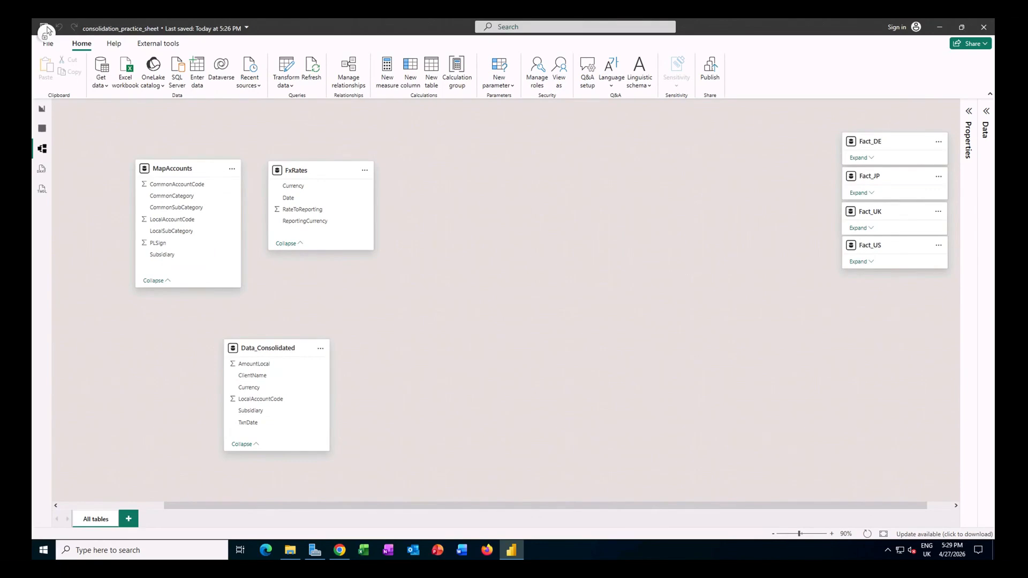
Step: Switch to the tutorial page in Chrome and copy the full Calendar table DAX code from Step 2
{"action": "left_click", "coordinate": [339, 550]}
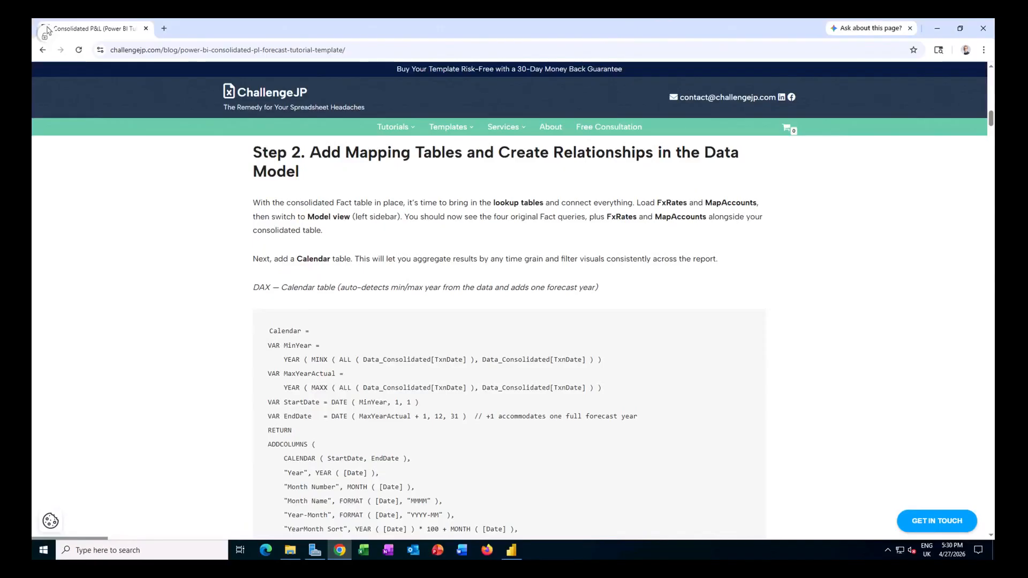
{"action": "scroll", "coordinate": [217, 319], "scroll_direction": "down", "scroll_amount": 2}
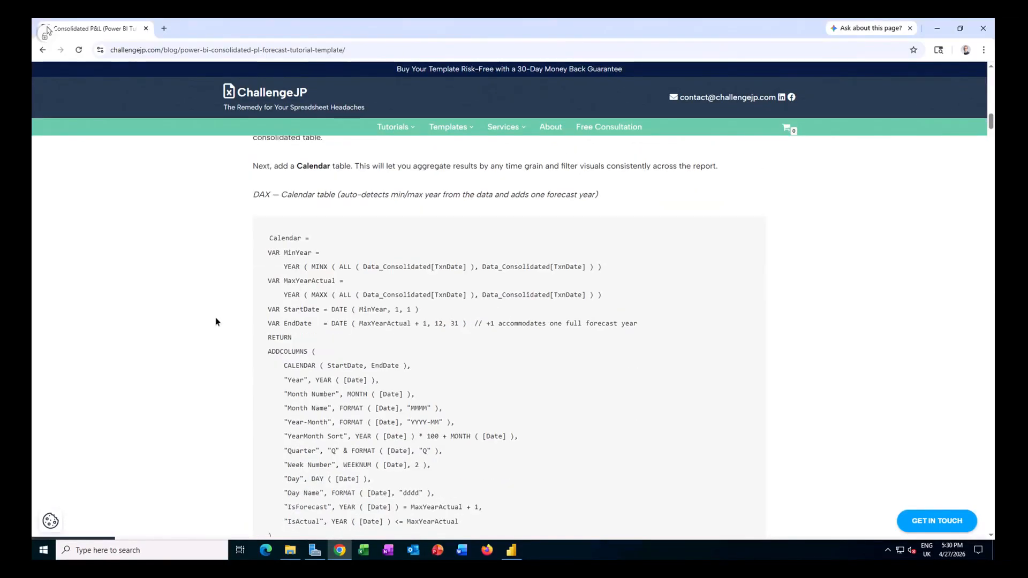
{"action": "scroll", "coordinate": [217, 321], "scroll_direction": "down", "scroll_amount": 1}
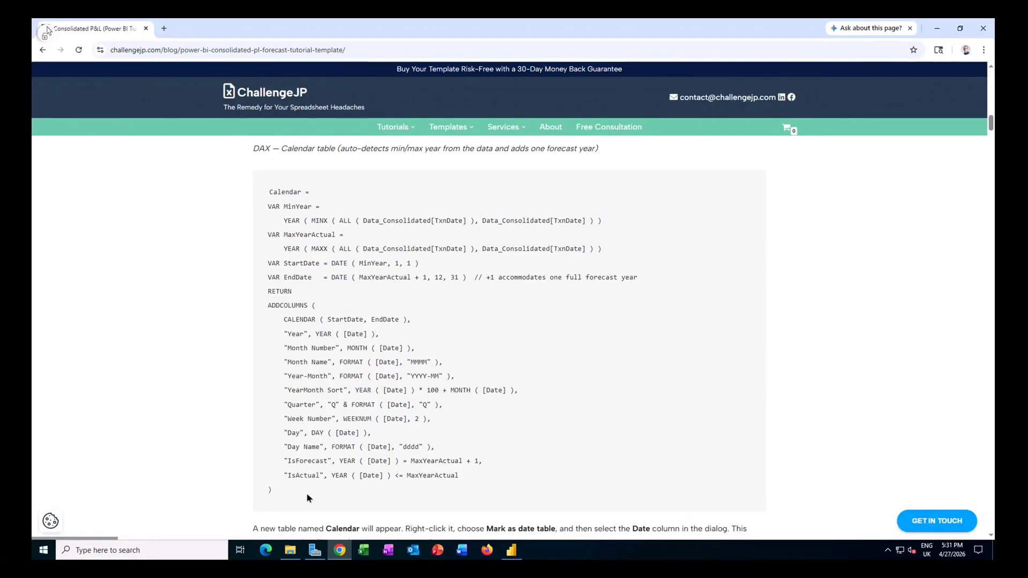
{"action": "left_click_drag", "start_coordinate": [279, 490], "coordinate": [270, 195]}
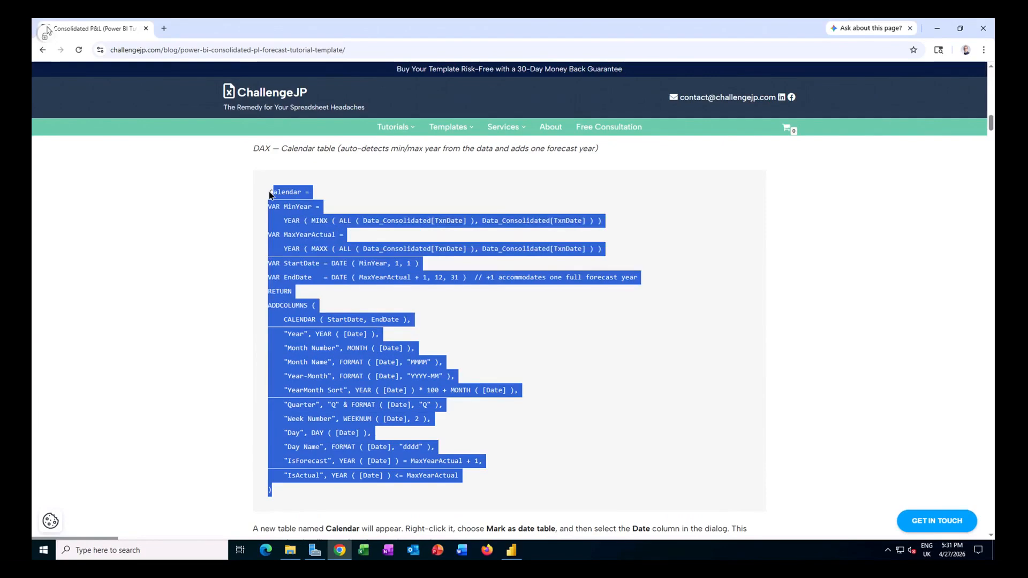
Step: Switch back to Power BI, create the Calendar calculated table from the copied DAX, and place it beside FxRates in the diagram
{"action": "left_click", "coordinate": [512, 550]}
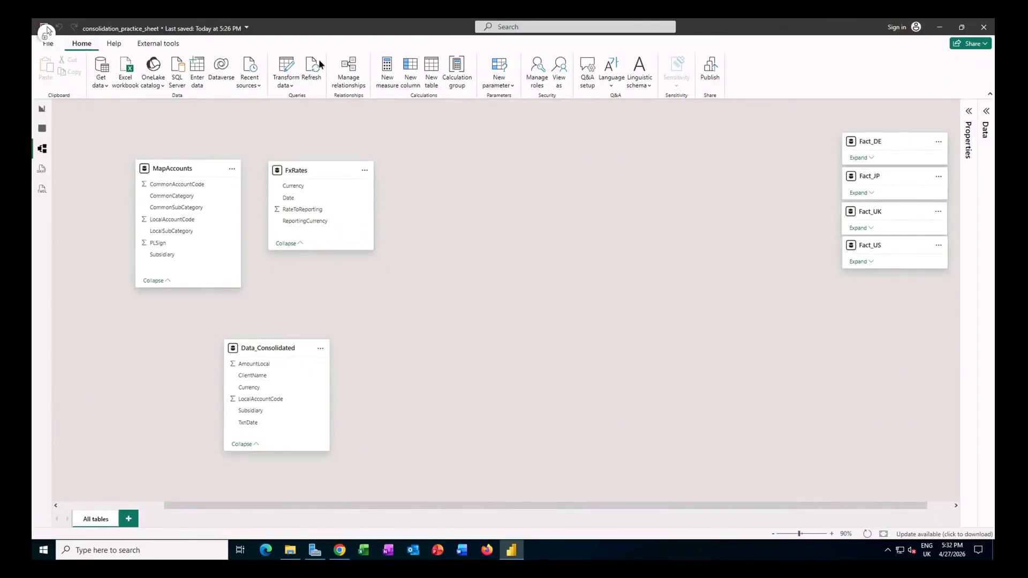
{"action": "left_click", "coordinate": [431, 69]}
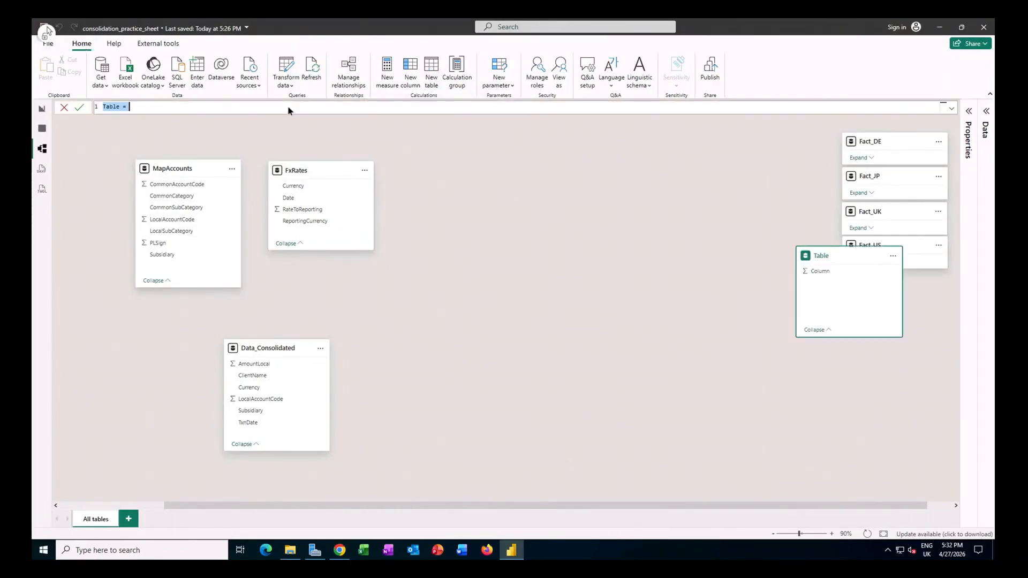
{"action": "type", "text": "Calendar = VAR MinYear =     YEAR ( MINX ( ALL ( Data_Consolidated[TxnDate] ), Data_Consolidated[TxnDate] ) ) VAR MaxYearActual =     YEAR ( MAXX ( ALL ( Data_Consolidated[TxnDate] ), Data_Consolidated[TxnDate] ) ) VAR StartDate = DATE ( MinYear, 1, 1 ) VAR EndDate   = DATE ( MaxYearActual + 1, 12, 31 )  // +1 accommodates one full forecast year RETURN ADDCOLUMNS (     CALENDAR ( StartDate, EndDate ),     \"Year\", YEAR ( [Date] ),     \"Month Number\", MONTH ( [Date] ),     \"Month Name\", FORMAT ( [Date], \"MMMM\" ),     \"Year-Month\", FORMAT ( [Date], \"YYYY-MM\" ),     \"YearMonth Sort\", YEAR ( [Date] ) * 100 + MONTH ( [Date] ),     \"Quarter\", \"Q\" & FORMAT ( [Date], \"Q\" ),     \"Week Number\", WEEKNUM ( [Date], 2 ),     \"Day\", DAY ( [Date] ),     \"Day Name\", FORMAT ( [Date], \"dddd\" ),     \"IsForecast\", YEAR ( [Date] ) = MaxYearActual + 1,     \"IsActual\", YEAR ( [Date] ) <= MaxYearActual )"}
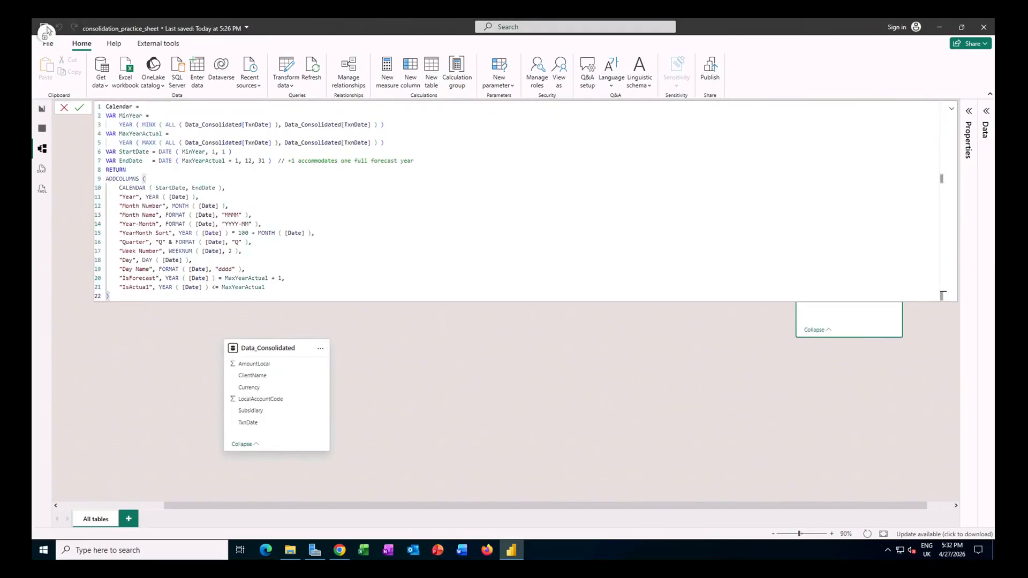
{"action": "key", "text": "Return"}
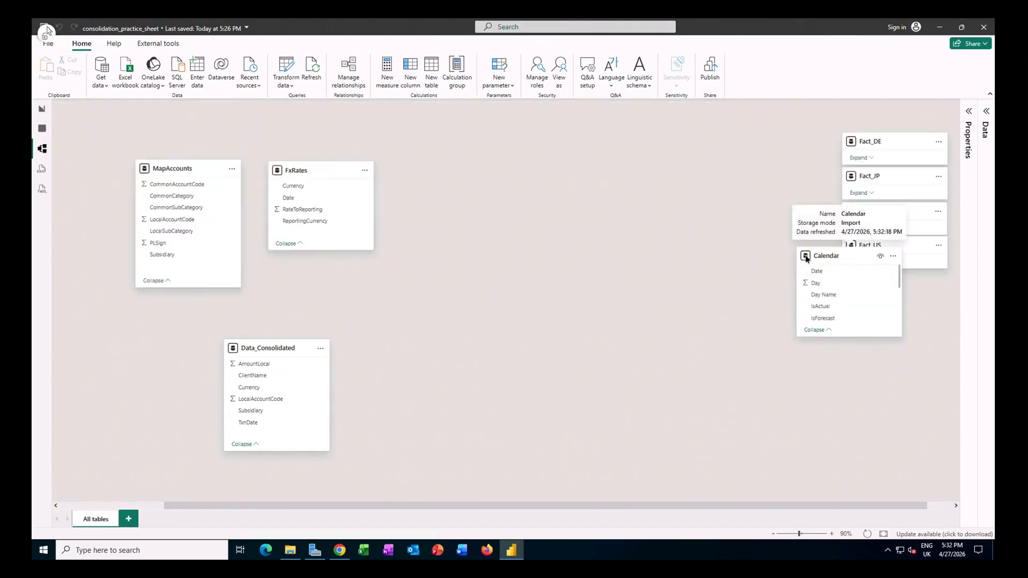
{"action": "left_click_drag", "start_coordinate": [822, 256], "coordinate": [438, 173]}
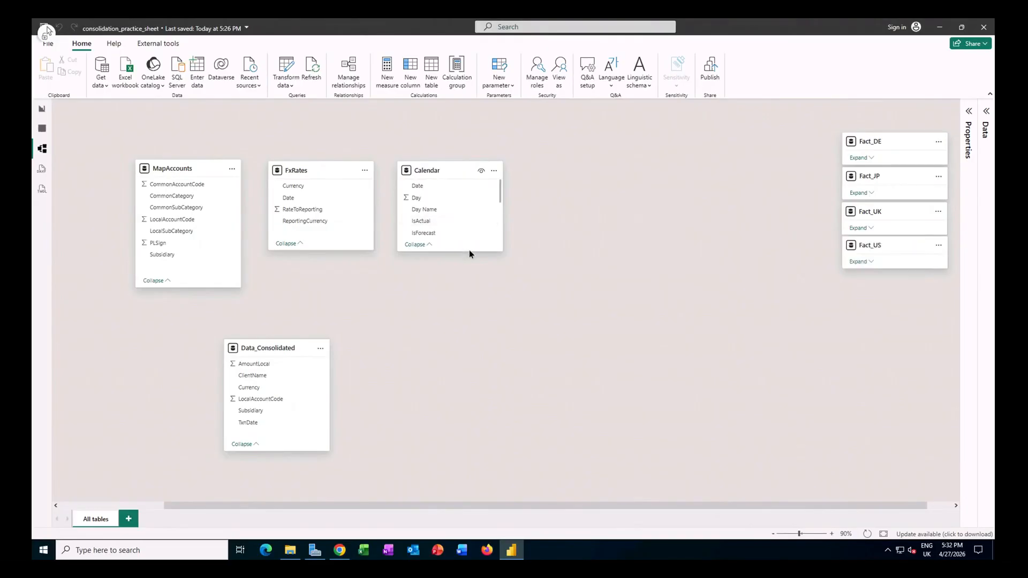
Step: Look up the LocalKey join-key formula in Step 2b of the tutorial page in Chrome and return to the Power BI model
{"action": "mouse_move", "coordinate": [340, 549]}
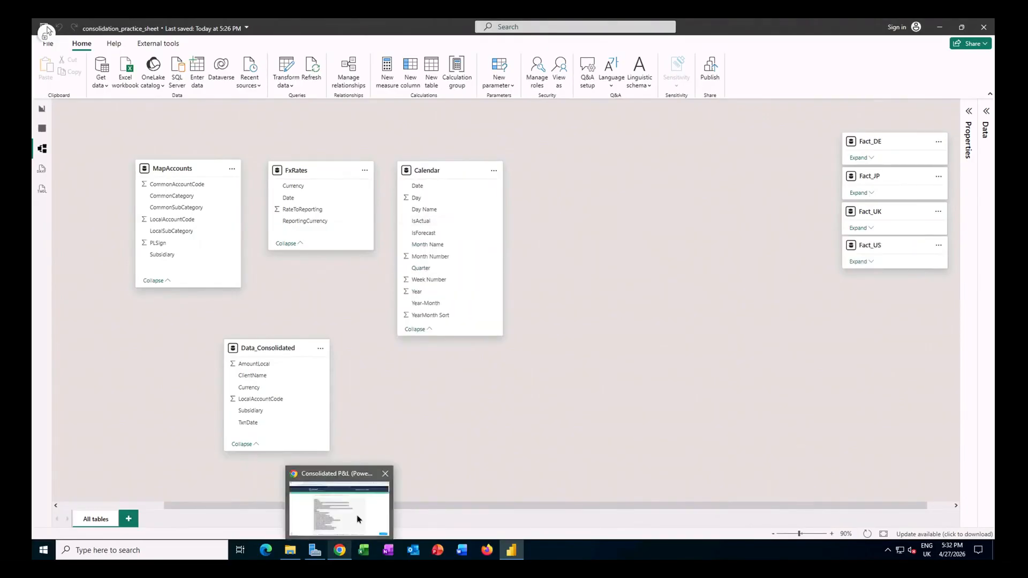
{"action": "left_click", "coordinate": [357, 518]}
{"action": "left_click", "coordinate": [546, 369]}
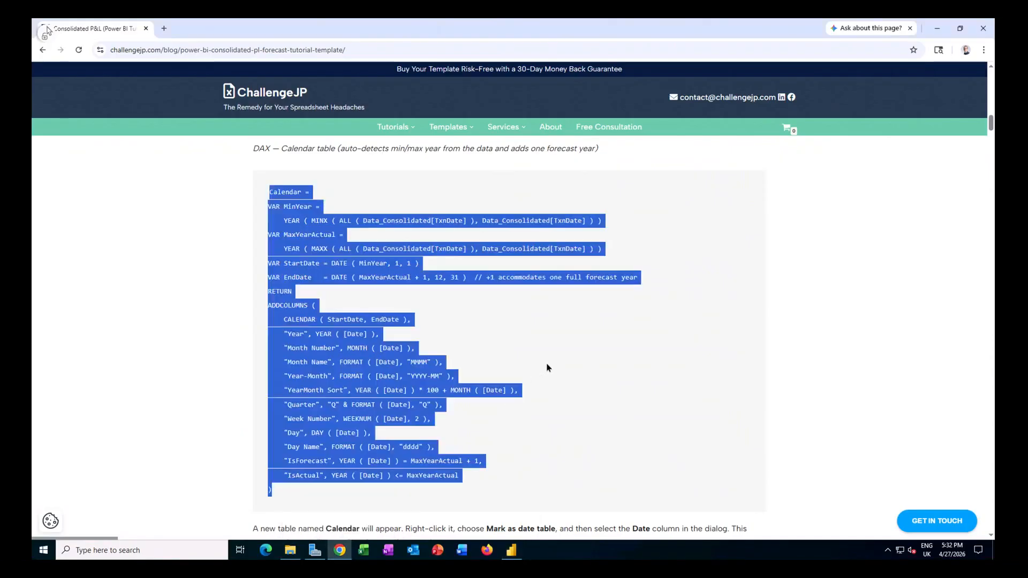
{"action": "scroll", "coordinate": [490, 356], "scroll_direction": "down", "scroll_amount": 5}
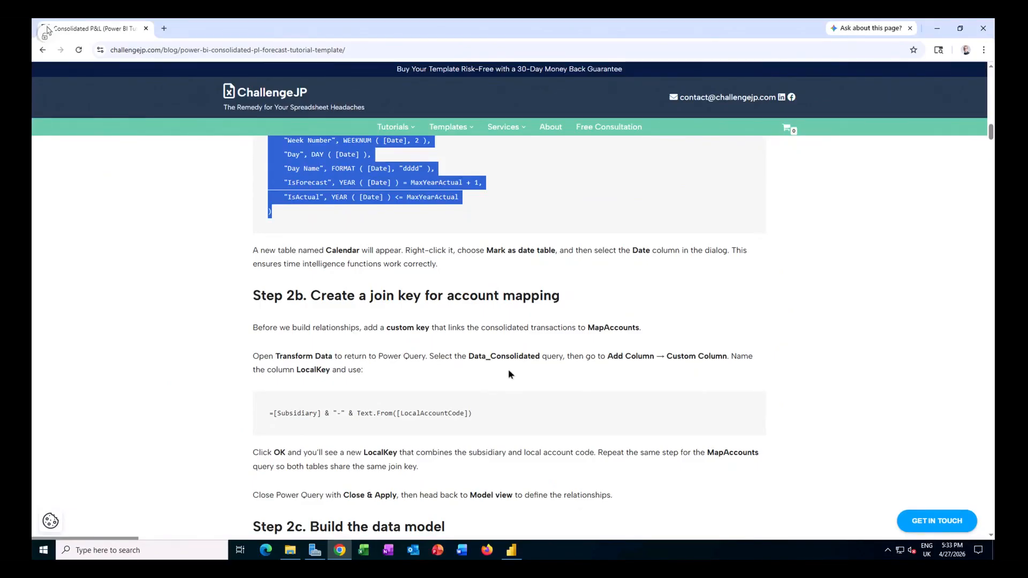
{"action": "left_click", "coordinate": [481, 420]}
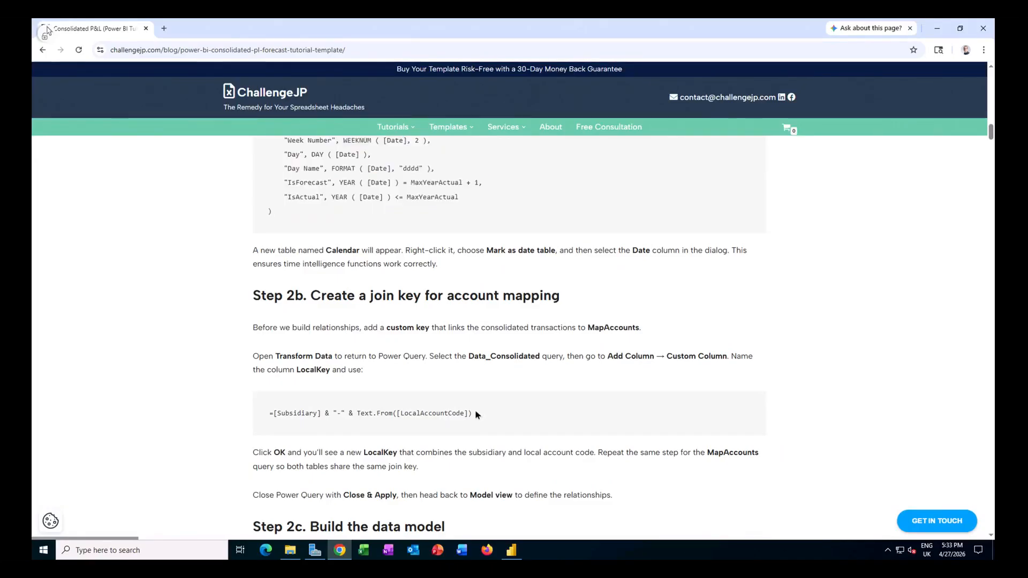
{"action": "key", "text": "alt+Tab"}
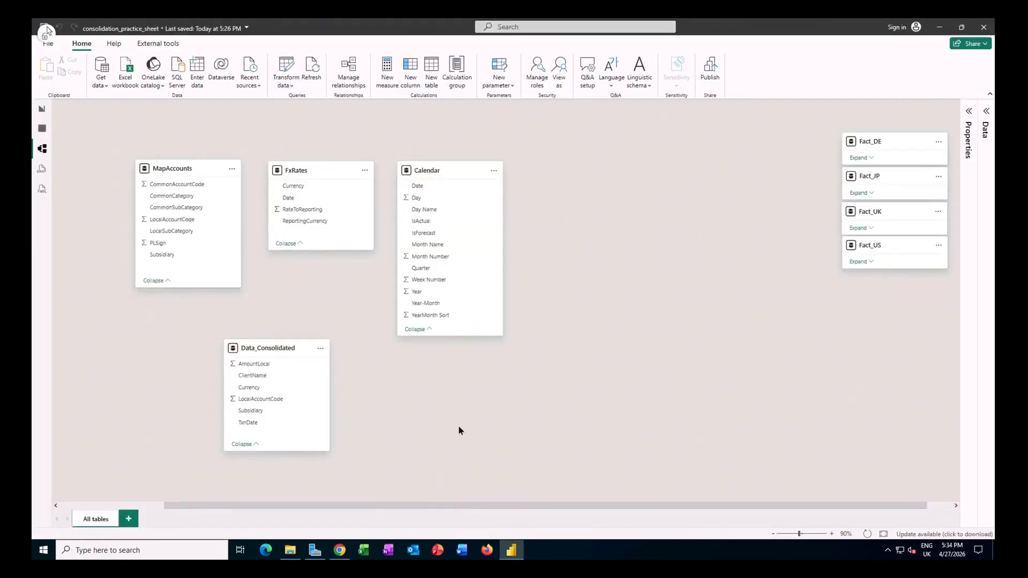
Step: In Power Query, add a custom column LocalKey to Data_Consolidated with the formula [Subsidiary] & "-" & Text.From([LocalAccountCode])
{"action": "left_click", "coordinate": [289, 85]}
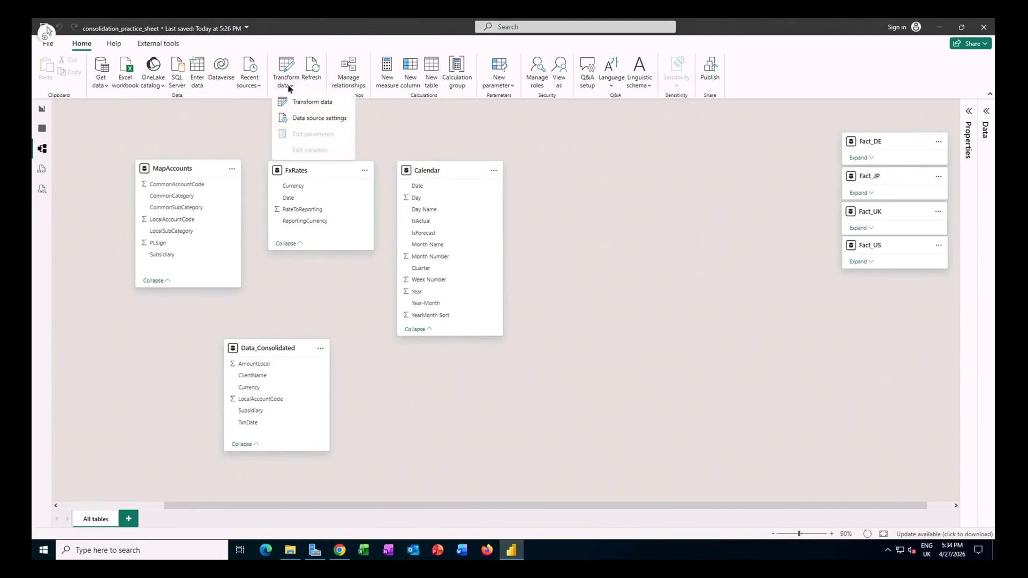
{"action": "left_click", "coordinate": [313, 102]}
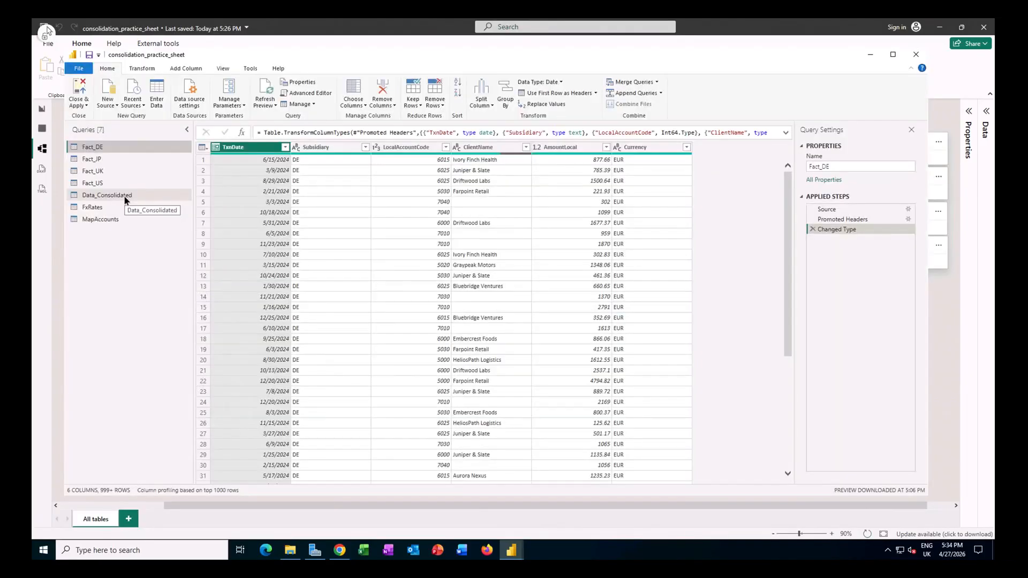
{"action": "left_click", "coordinate": [124, 196]}
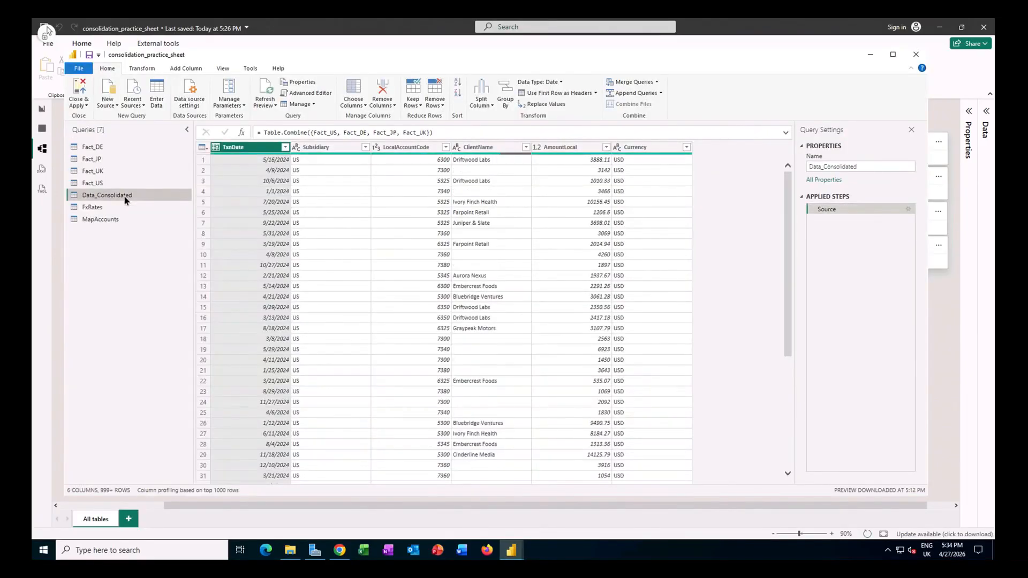
{"action": "left_click", "coordinate": [187, 70]}
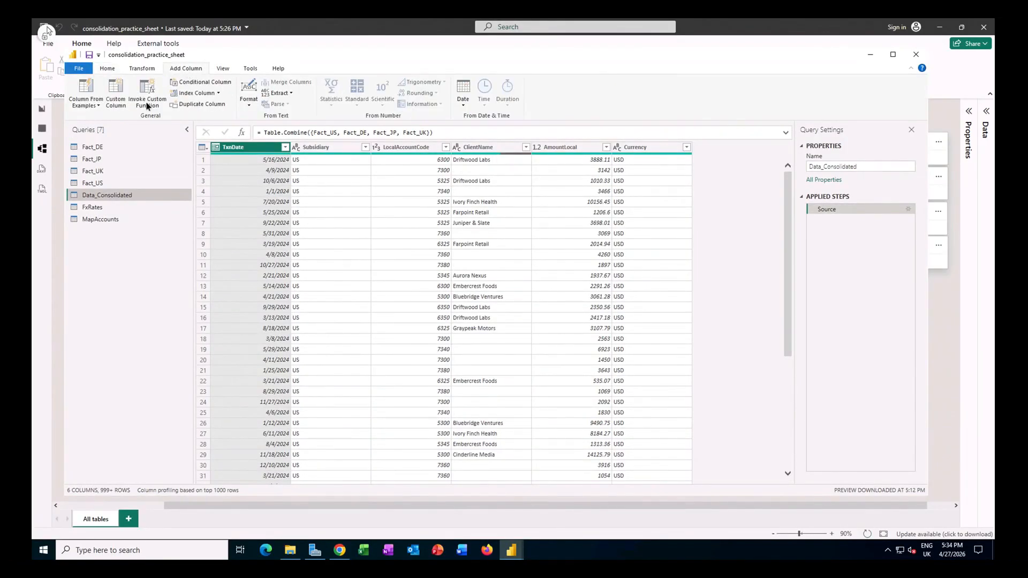
{"action": "left_click", "coordinate": [117, 94]}
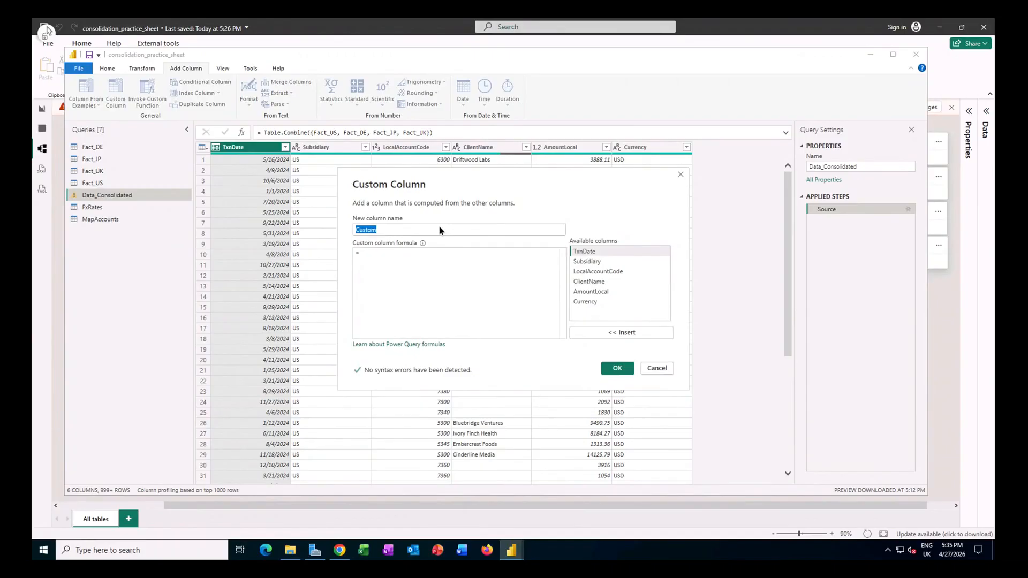
{"action": "type", "text": "LocalKey"}
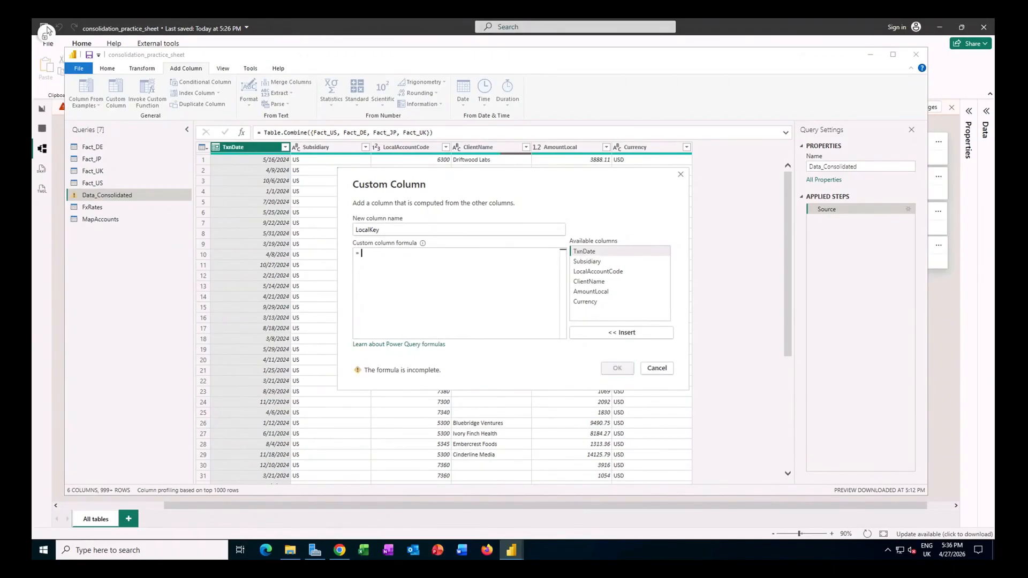
{"action": "type", "text": "[Subsidiary] & \"-\" & Text.From([LocalAccountCode])"}
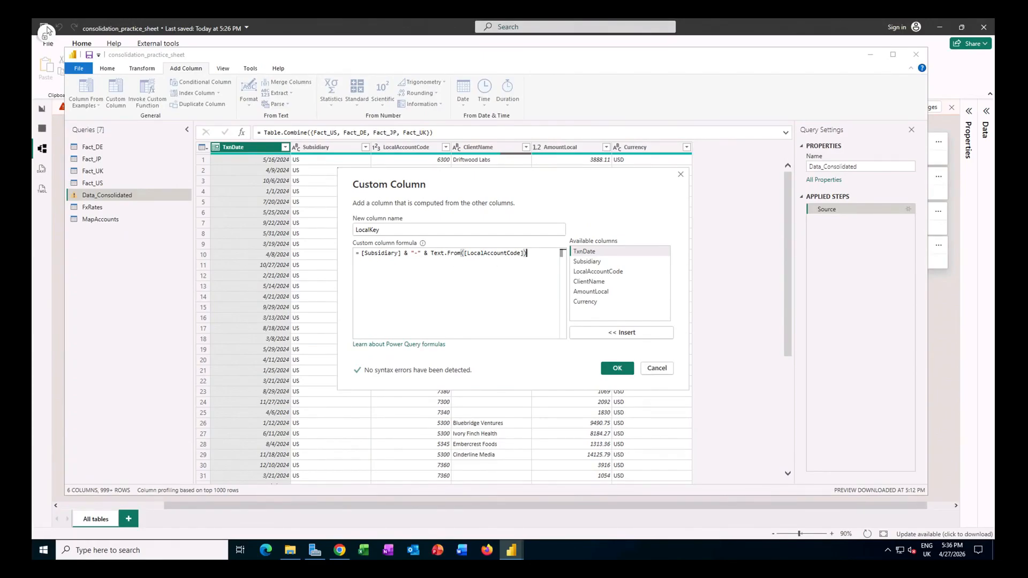
{"action": "left_click", "coordinate": [617, 368]}
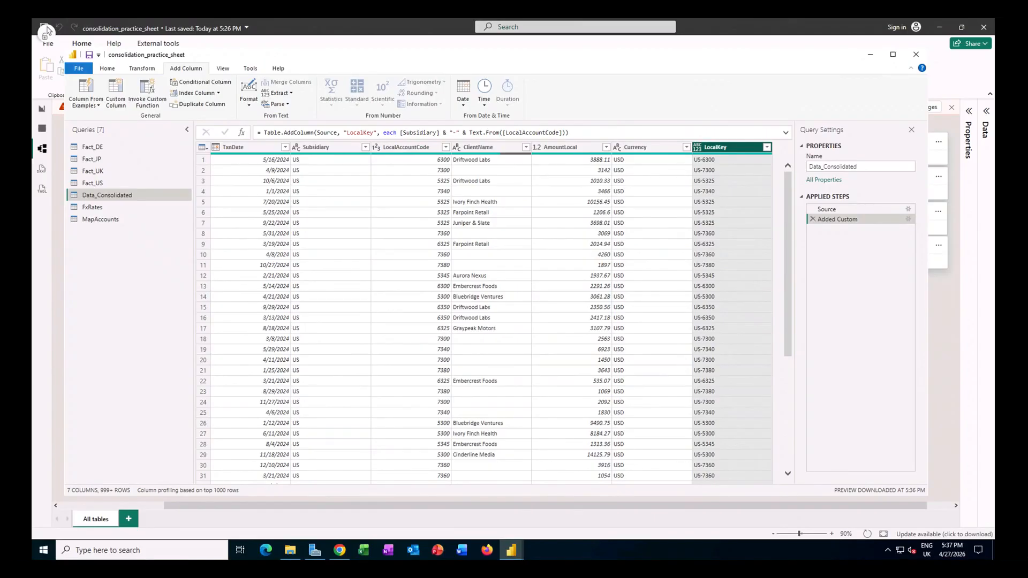
Step: Add a custom column LocalKey to the MapAccounts query with the formula [Subsidiary] & "-" & Text.From([LocalAccountCode])
{"action": "left_click", "coordinate": [123, 220]}
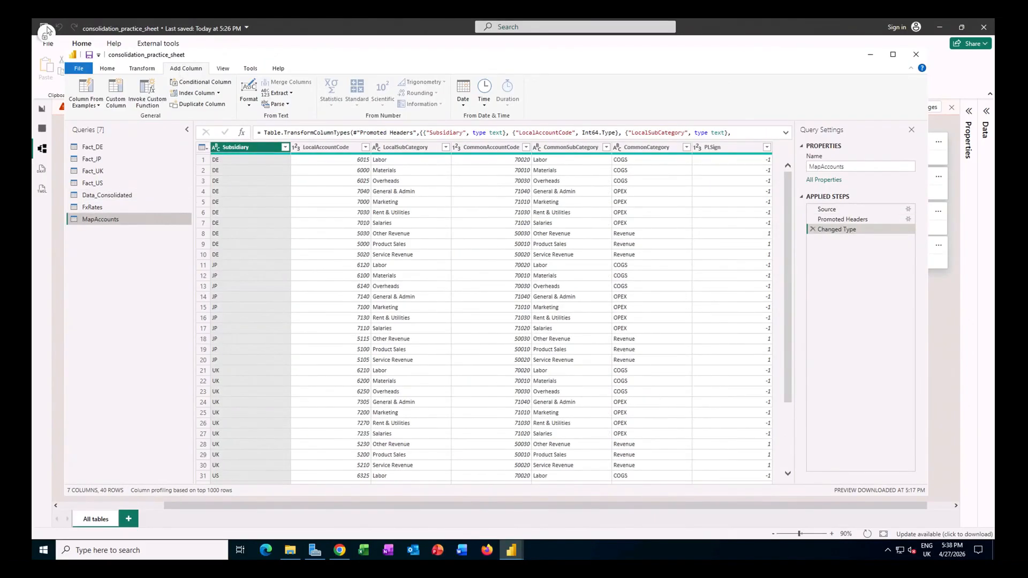
{"action": "left_click", "coordinate": [115, 93]}
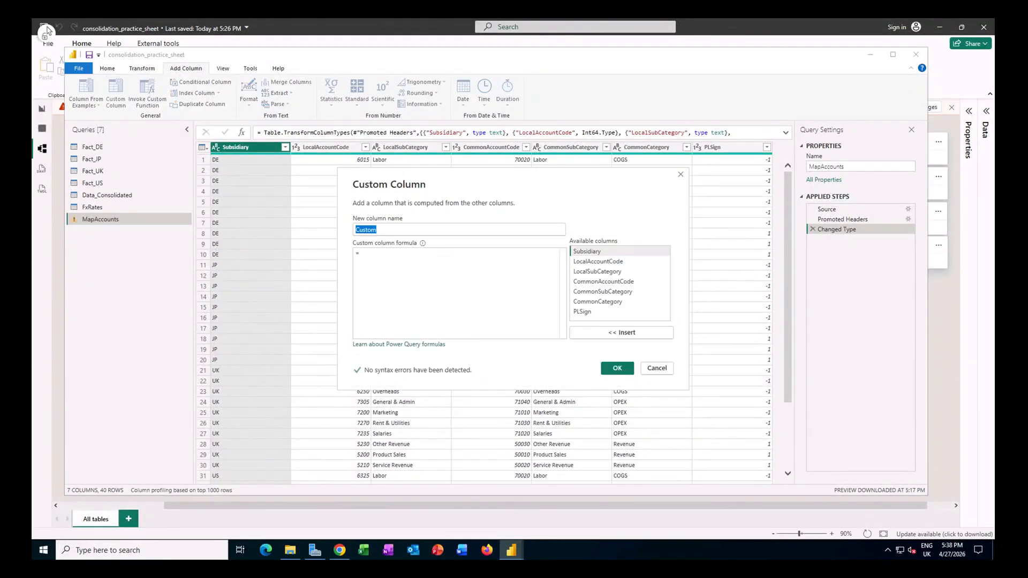
{"action": "type", "text": "LocalKey"}
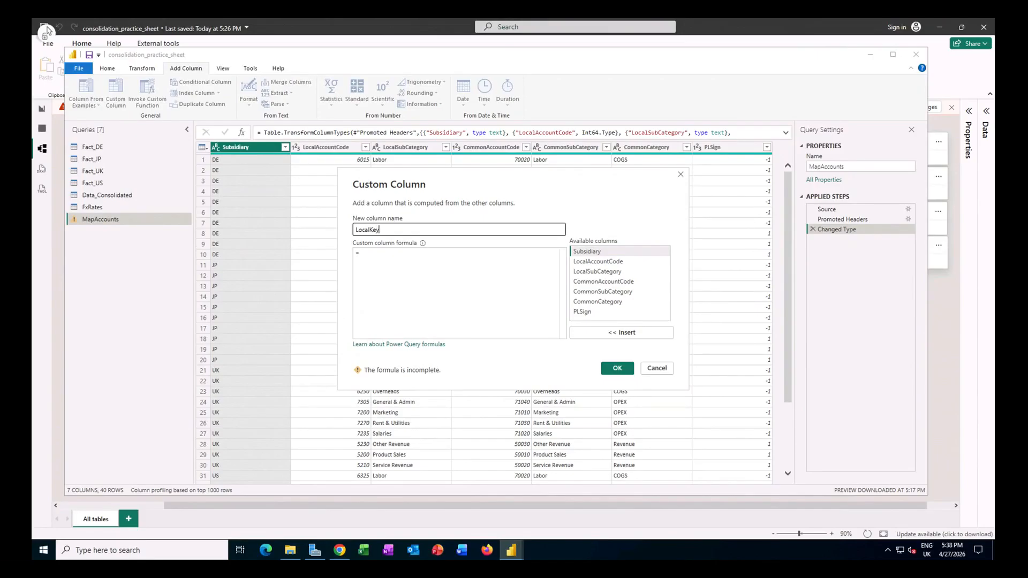
{"action": "key", "text": "Tab"}
{"action": "type", "text": "[Subsidiary] & \"-\" & Text.From([LocalAccountCode])"}
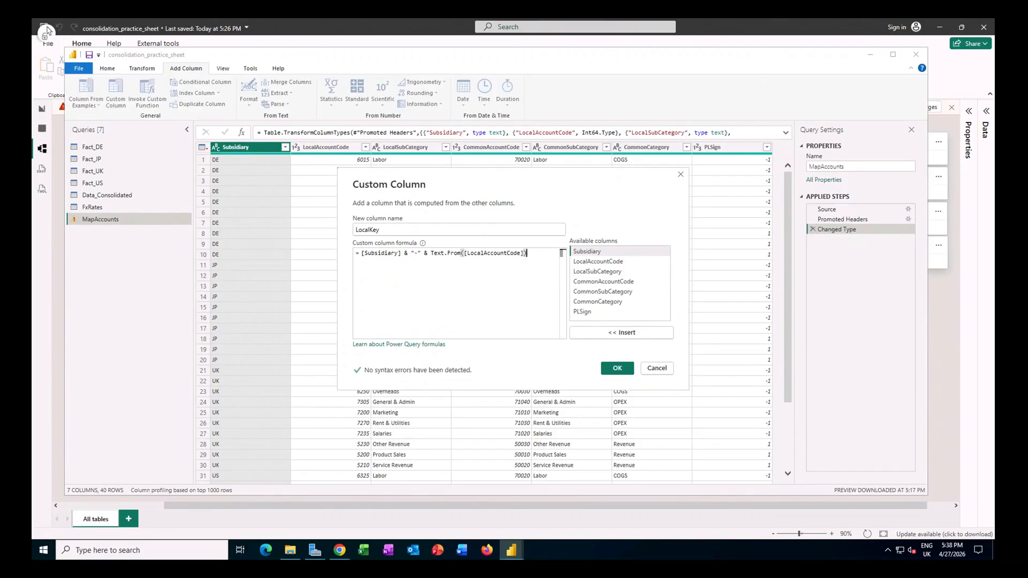
{"action": "left_click", "coordinate": [621, 369]}
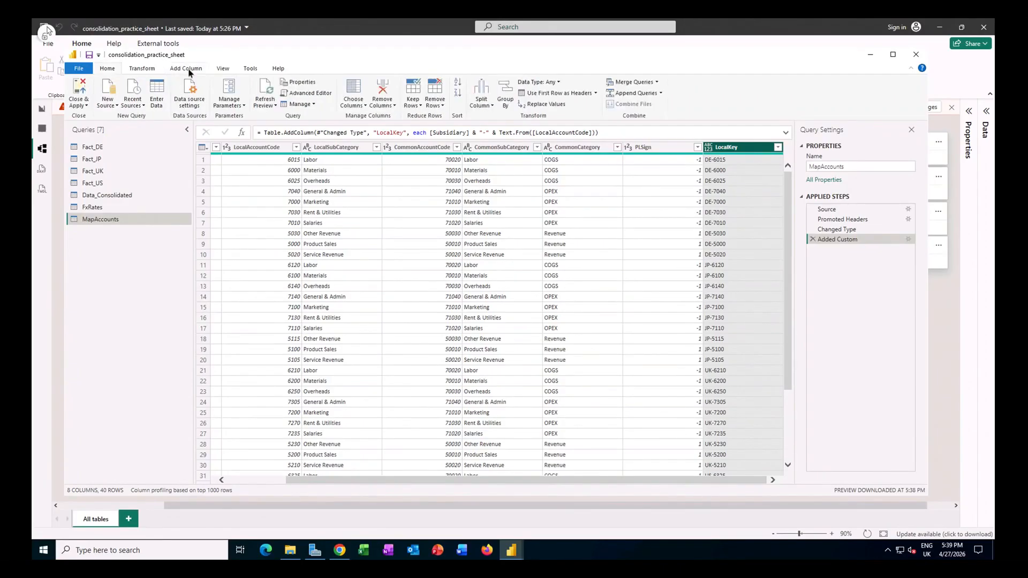
Step: Apply the query changes to the model and close the Power Query Editor
{"action": "left_click", "coordinate": [188, 70]}
{"action": "left_click", "coordinate": [107, 69]}
{"action": "left_click", "coordinate": [82, 91]}
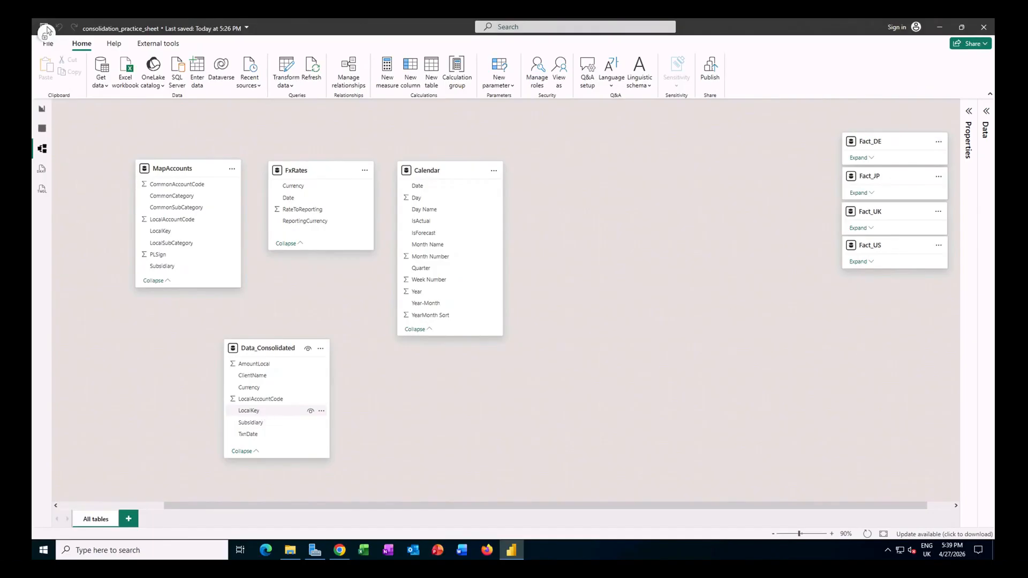
Step: Create active one-to-many, single-direction relationships to Data_Consolidated from MapAccounts on LocalKey and from FxRates on Currency
{"action": "left_click", "coordinate": [172, 232]}
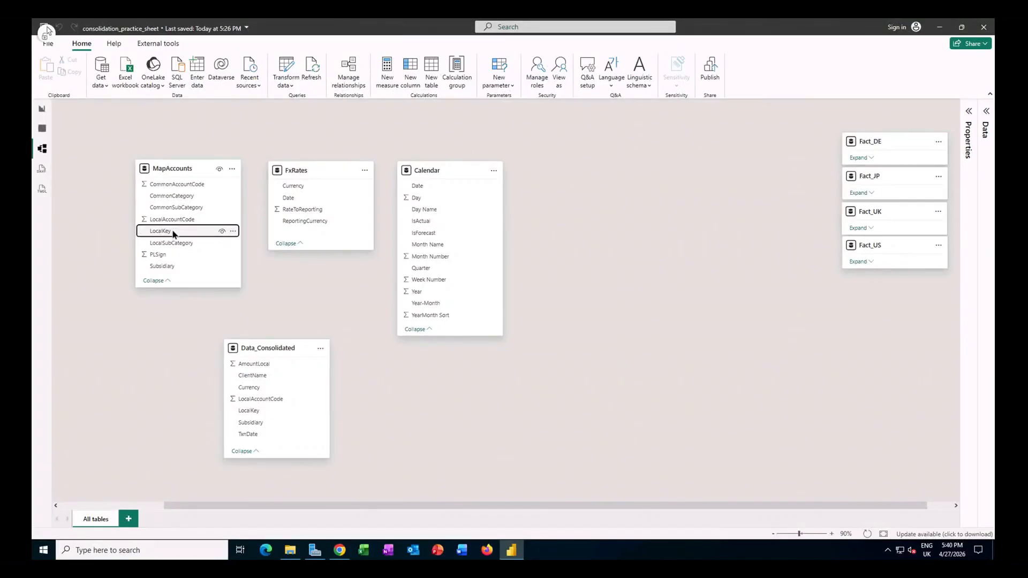
{"action": "left_click_drag", "start_coordinate": [173, 232], "coordinate": [254, 413]}
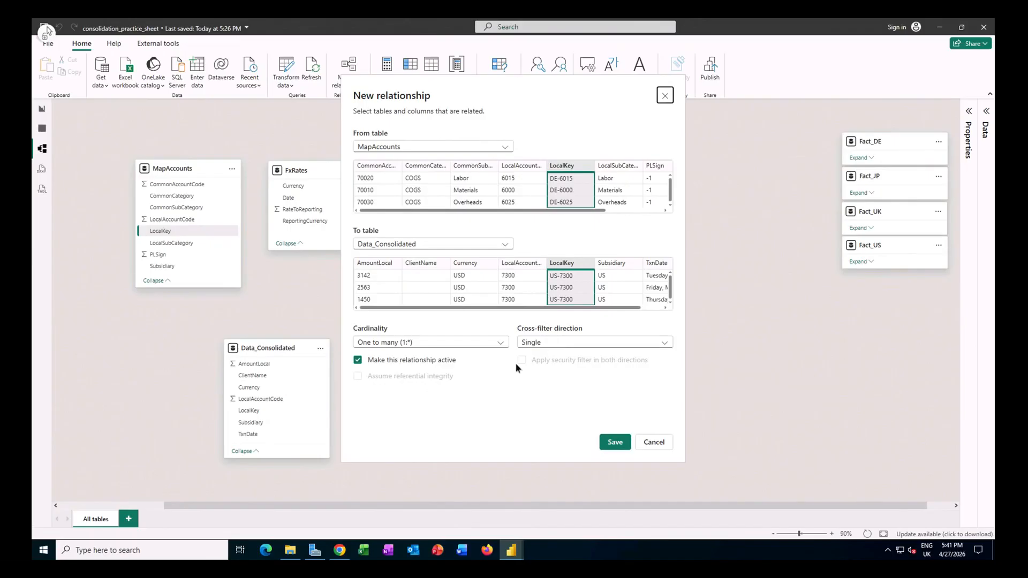
{"action": "left_click", "coordinate": [614, 443]}
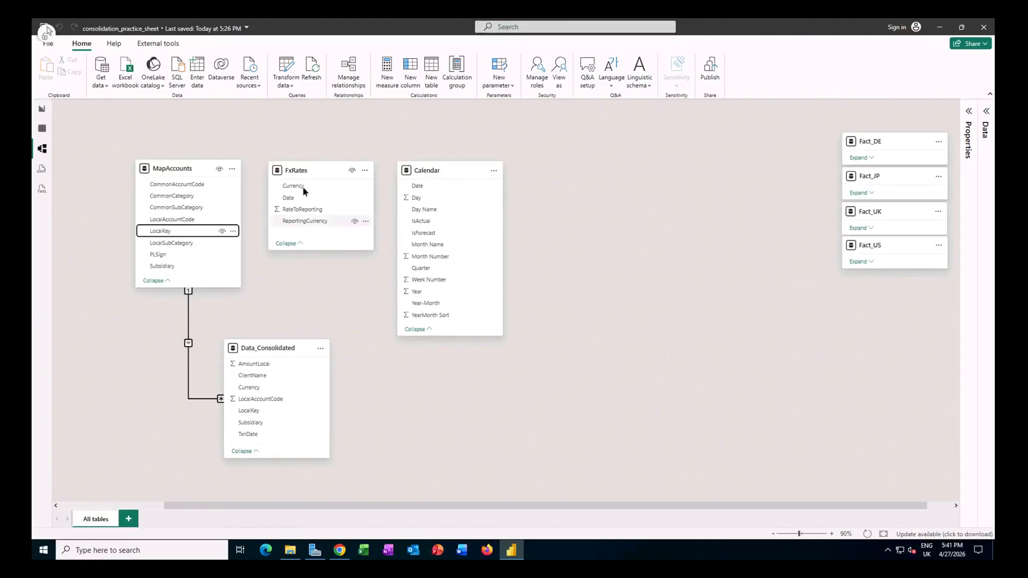
{"action": "left_click_drag", "start_coordinate": [299, 189], "coordinate": [265, 390]}
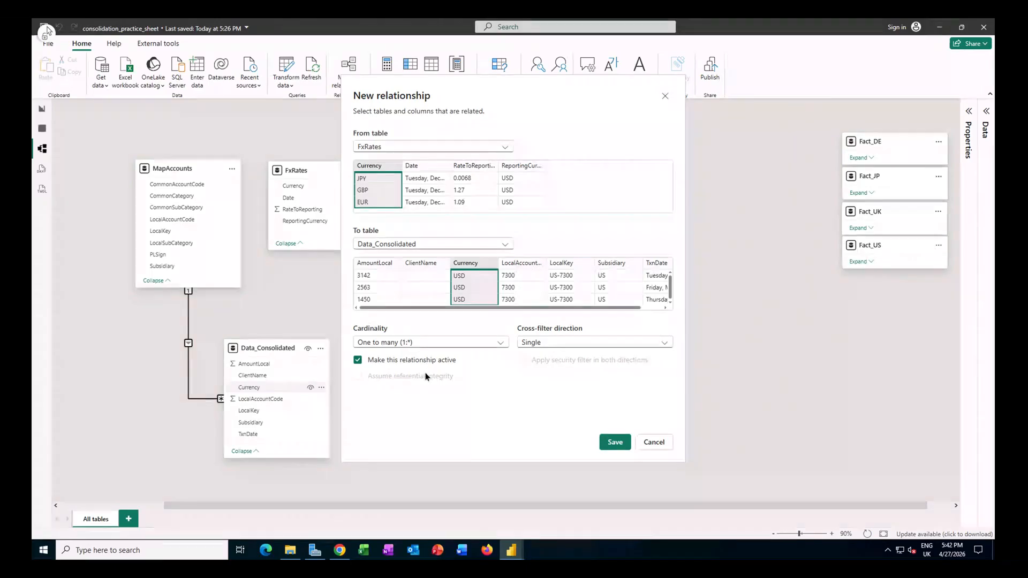
{"action": "left_click", "coordinate": [616, 443]}
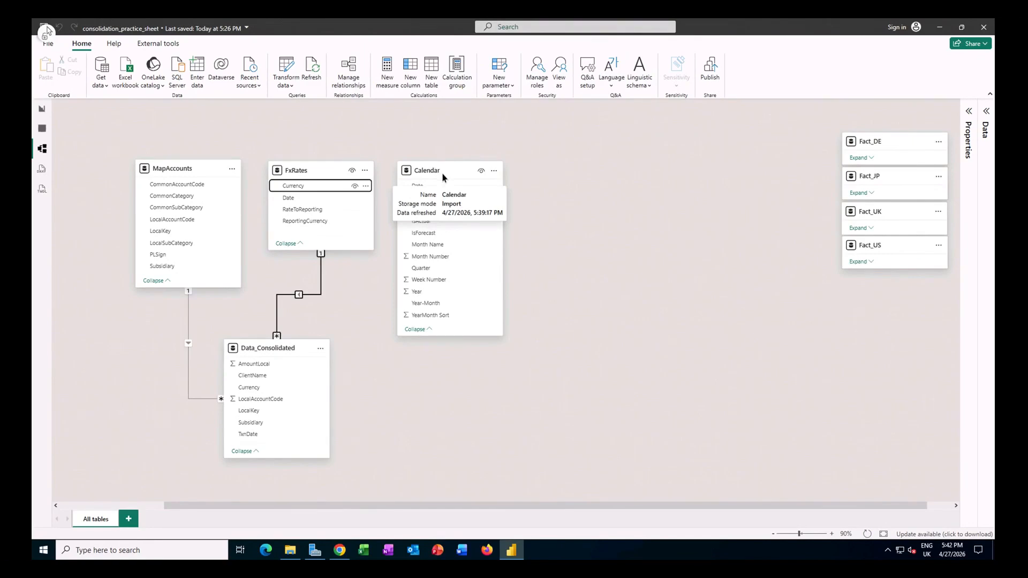
Step: Mark the Calendar table as a date table using its Date column
{"action": "left_click", "coordinate": [494, 171]}
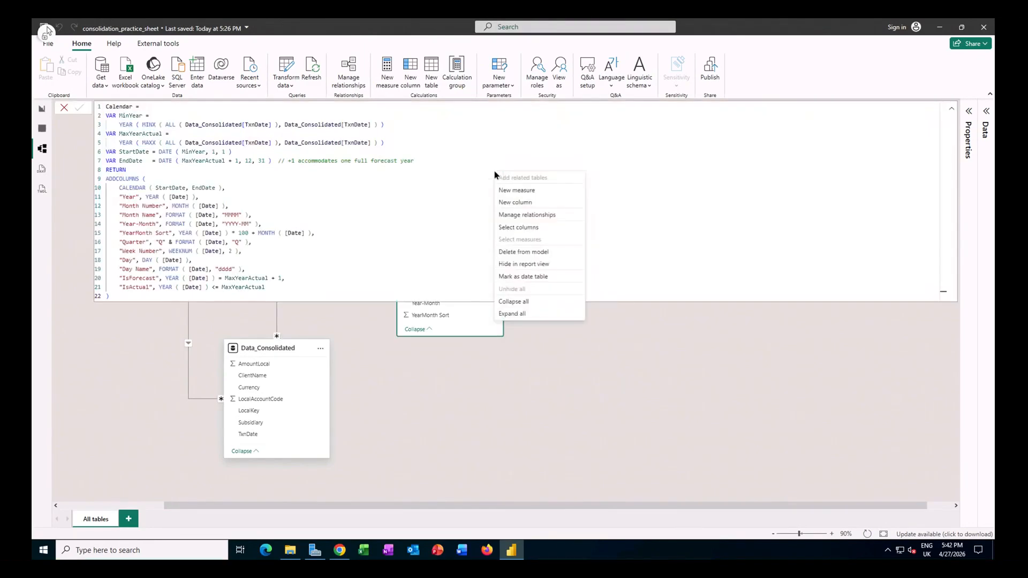
{"action": "left_click", "coordinate": [536, 278]}
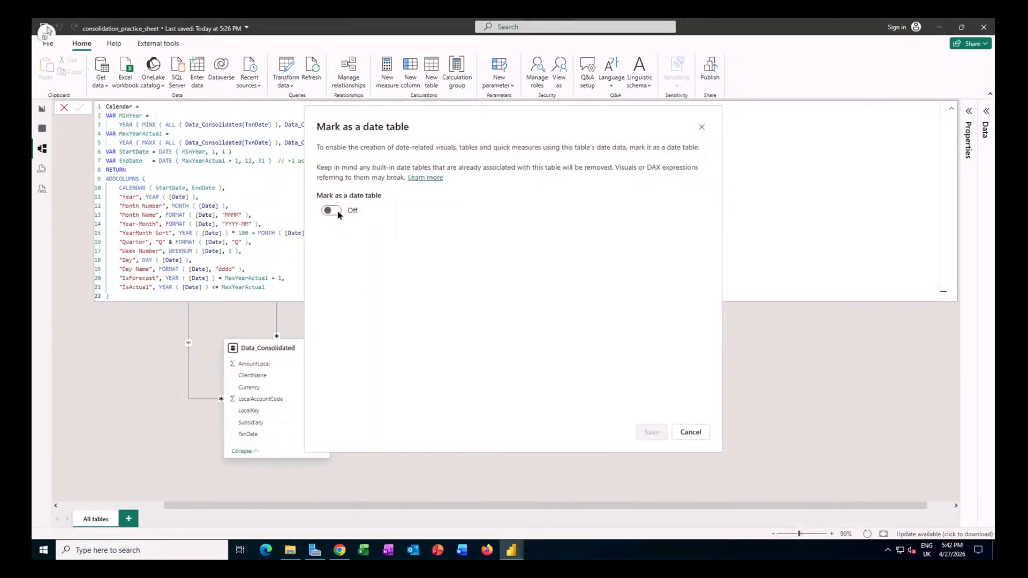
{"action": "left_click", "coordinate": [336, 211]}
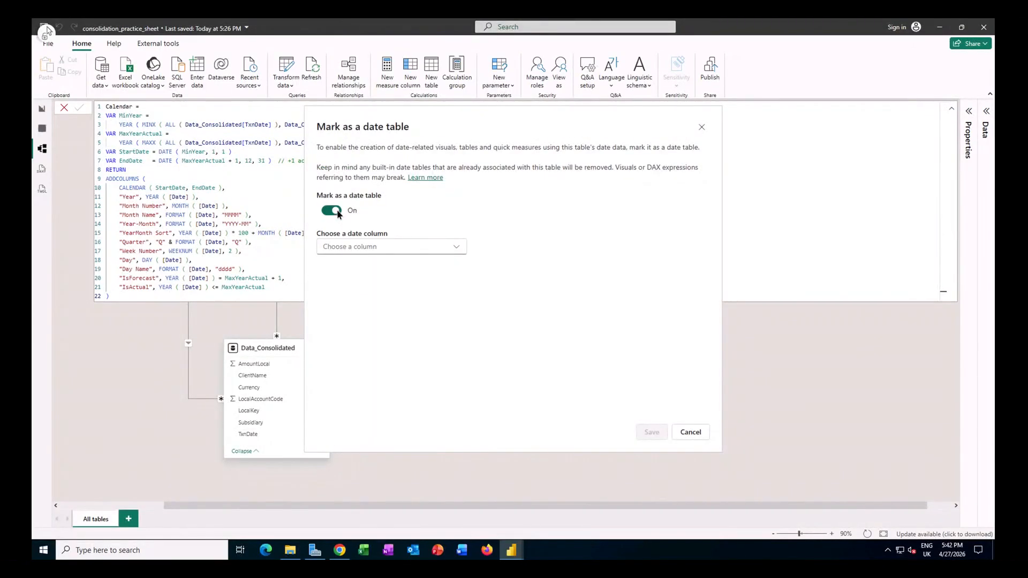
{"action": "left_click", "coordinate": [378, 249]}
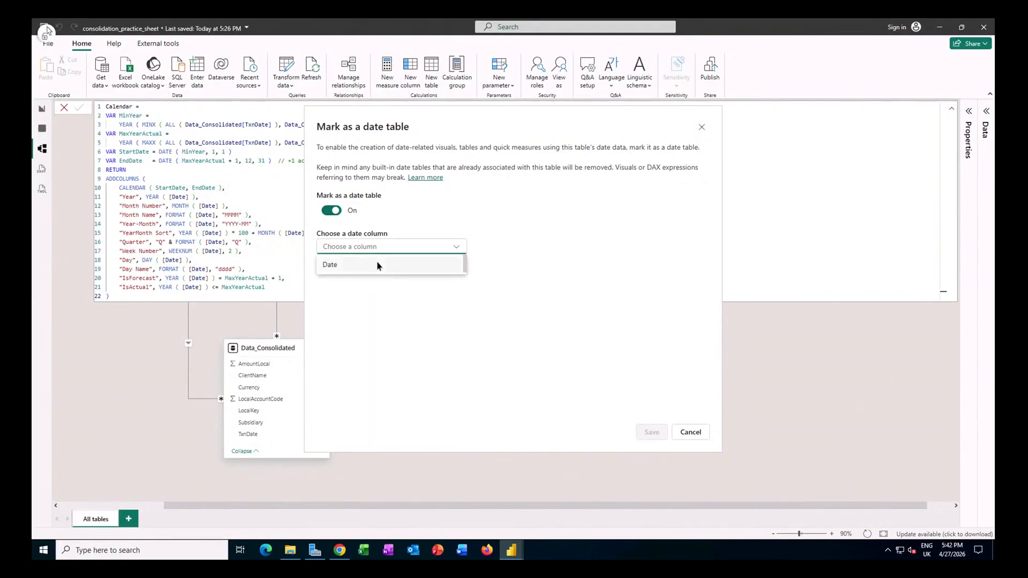
{"action": "left_click", "coordinate": [378, 264]}
{"action": "left_click", "coordinate": [648, 433]}
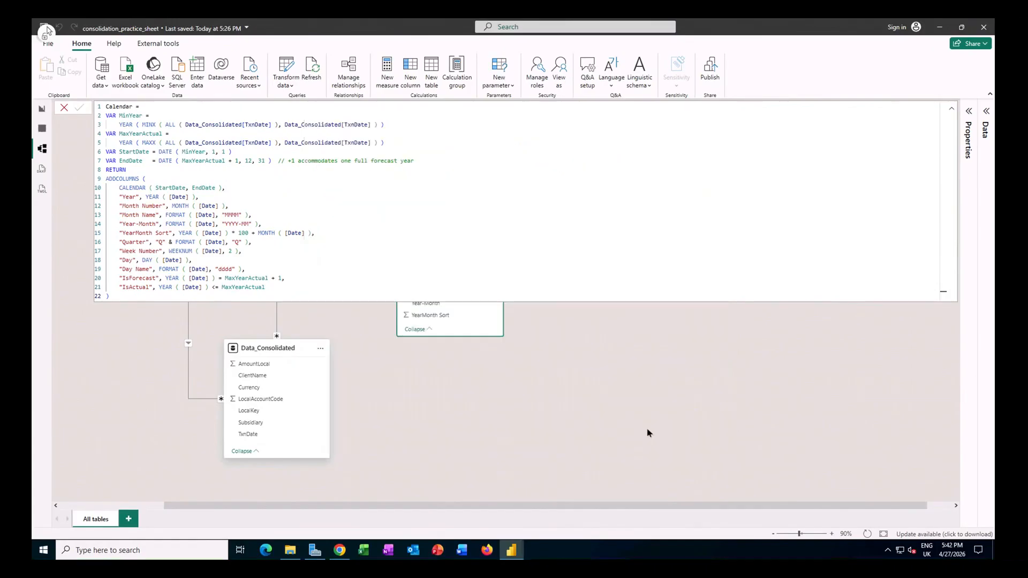
{"action": "left_click", "coordinate": [545, 324]}
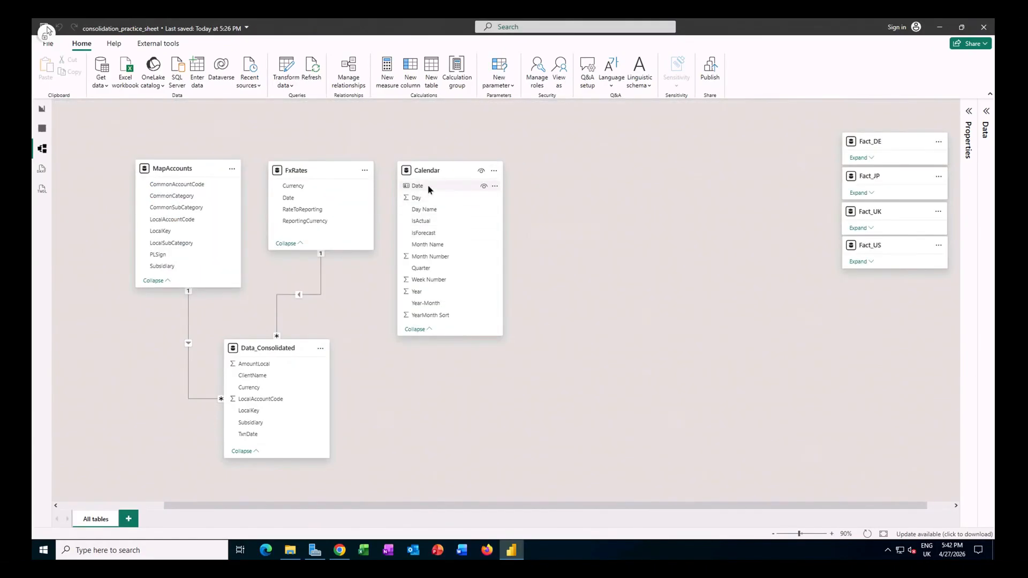
Step: Create an active one-to-many, single-direction relationship from Calendar Date to Data_Consolidated TxnDate
{"action": "left_click_drag", "start_coordinate": [428, 185], "coordinate": [279, 440]}
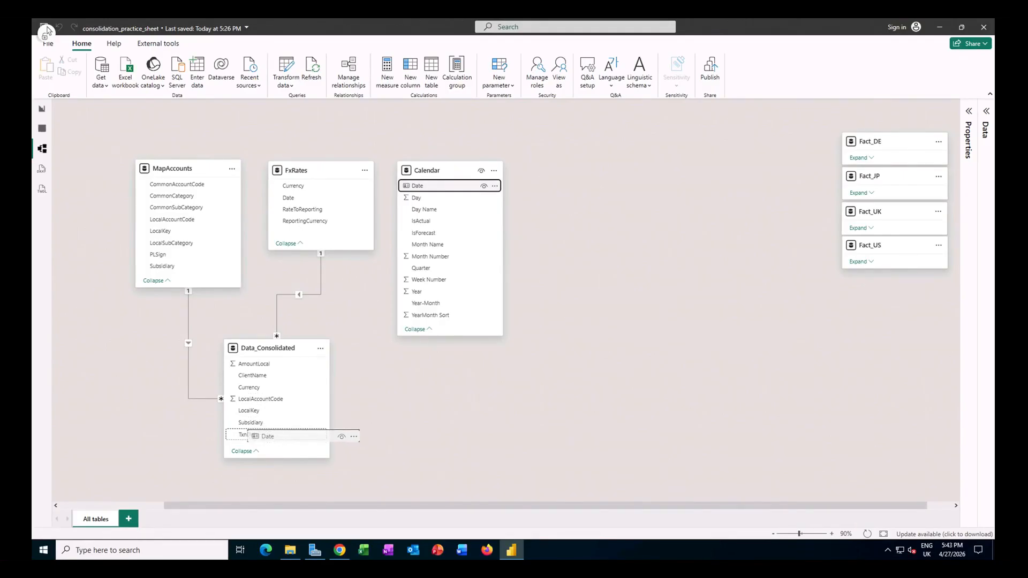
{"action": "left_click_drag", "start_coordinate": [279, 440], "coordinate": [278, 436]}
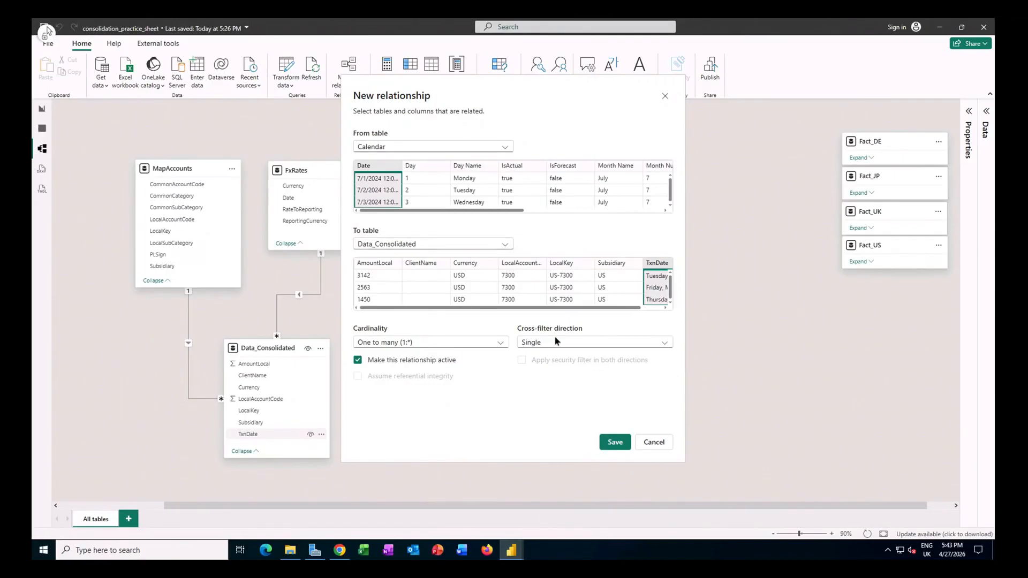
{"action": "left_click", "coordinate": [616, 443]}
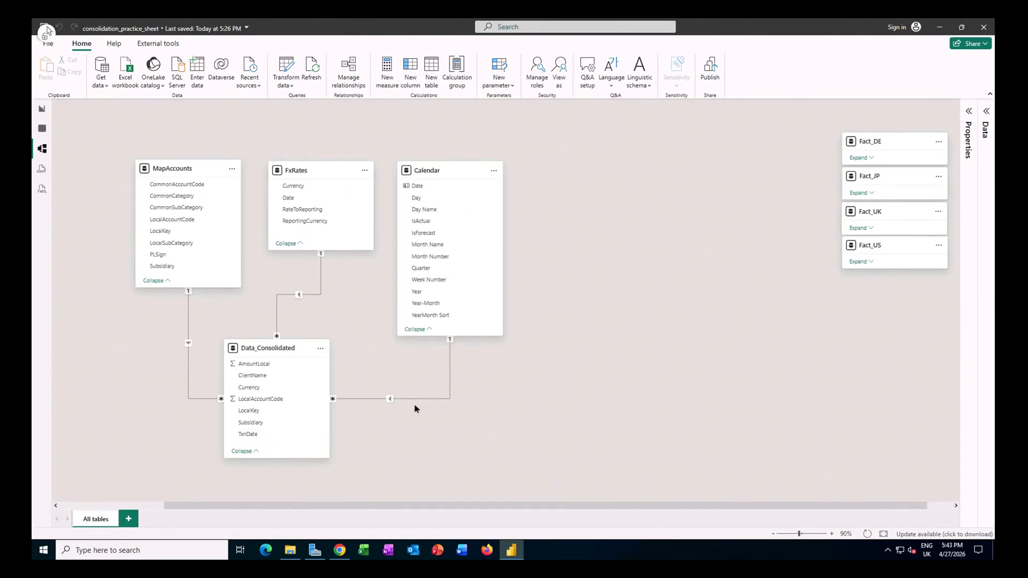
Step: Look up the FxRate and AmountReporting column formulas in Step 3 of the tutorial page in Chrome and return to Power BI
{"action": "left_click", "coordinate": [347, 526]}
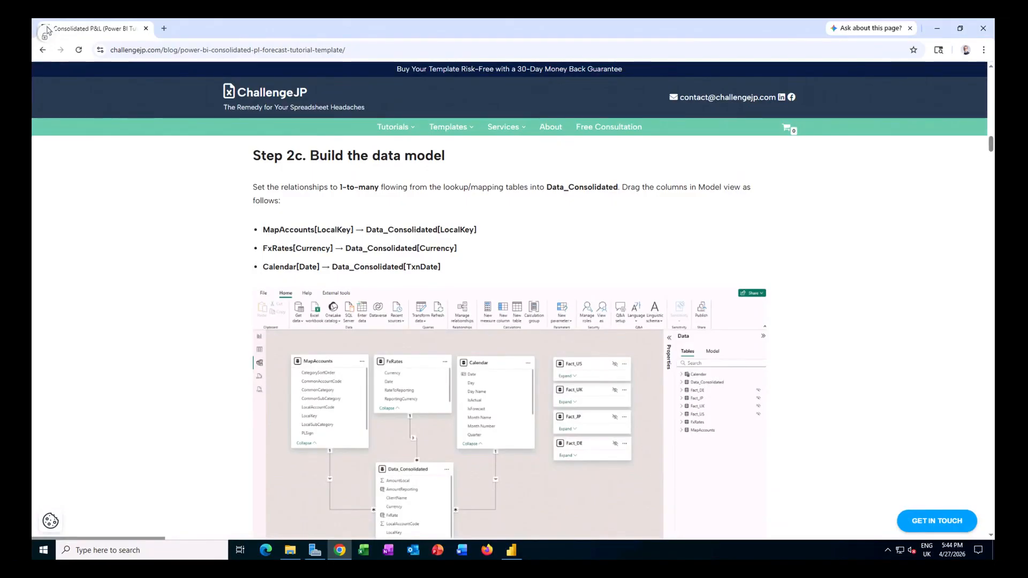
{"action": "scroll", "coordinate": [223, 245], "scroll_direction": "down", "scroll_amount": 10}
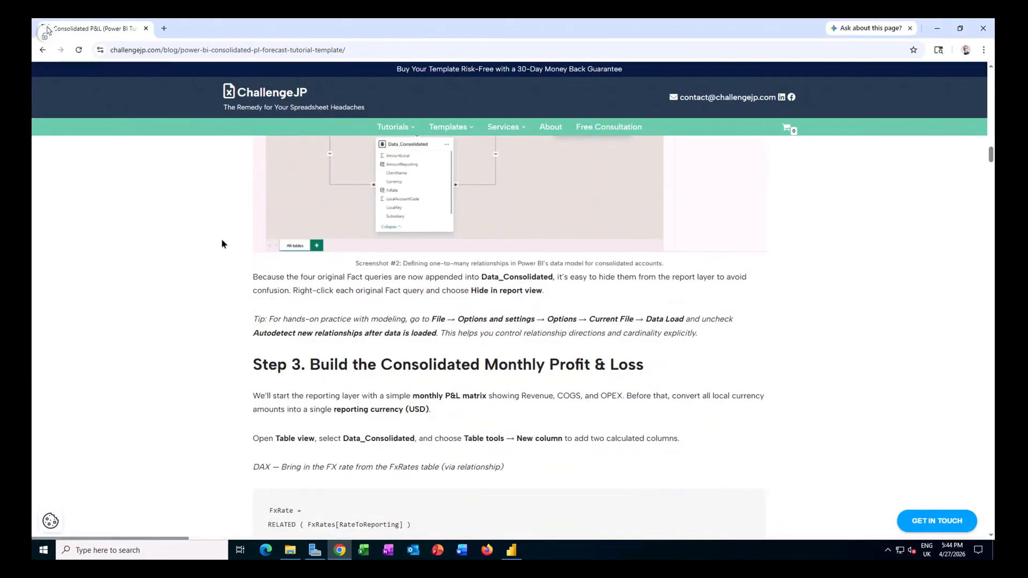
{"action": "scroll", "coordinate": [223, 244], "scroll_direction": "down", "scroll_amount": 1}
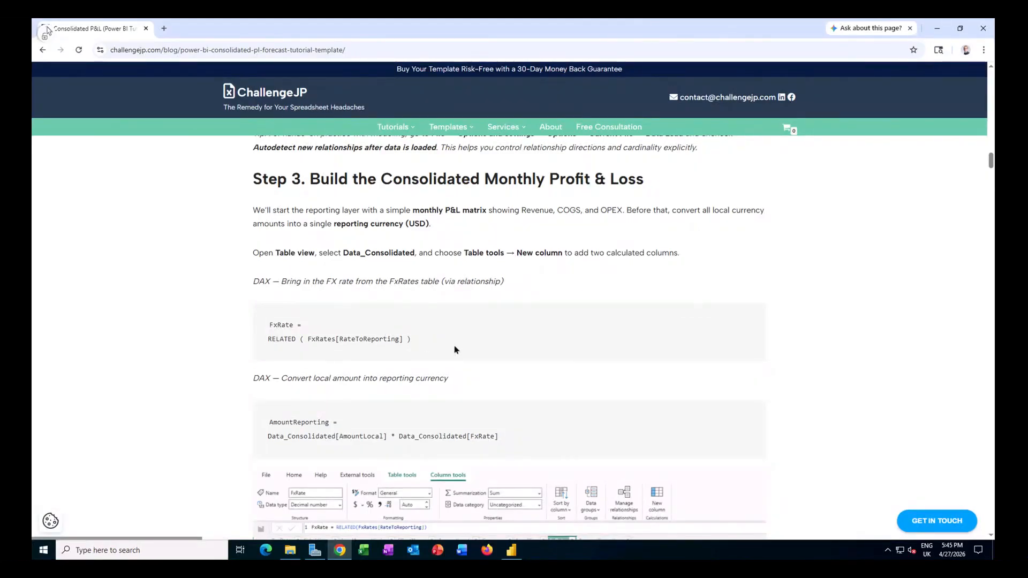
{"action": "left_click", "coordinate": [512, 550]}
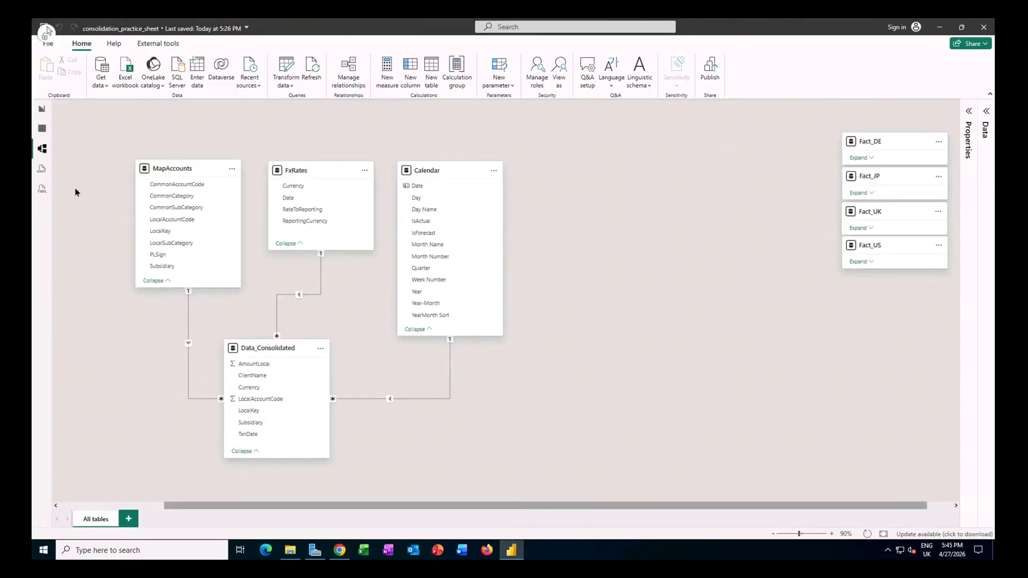
Step: Add a calculated column to Data_Consolidated with the formula FxRate = RELATED ( FxRates[RateToReporting] ) and check its rows
{"action": "left_click", "coordinate": [41, 129]}
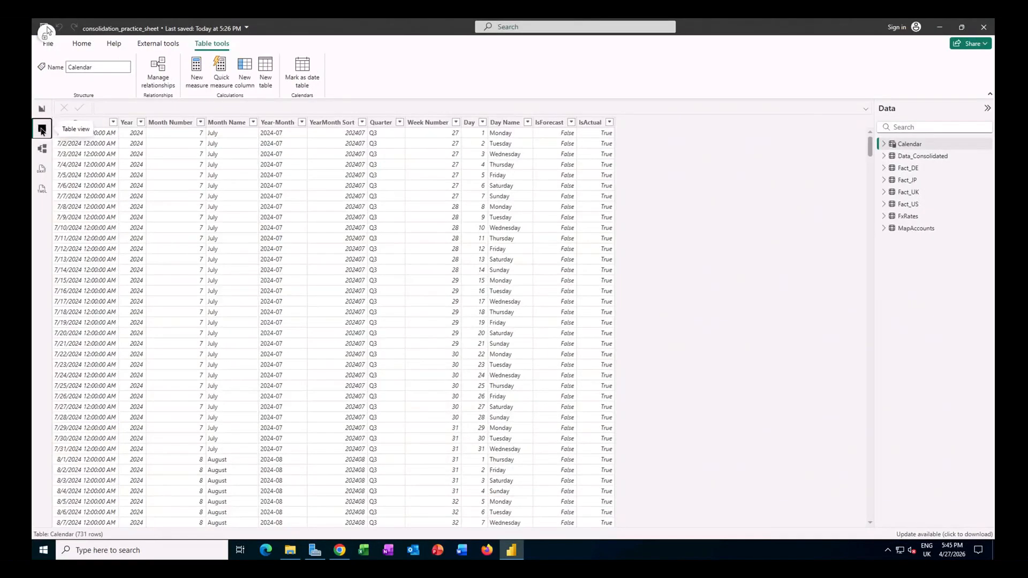
{"action": "left_click", "coordinate": [924, 156]}
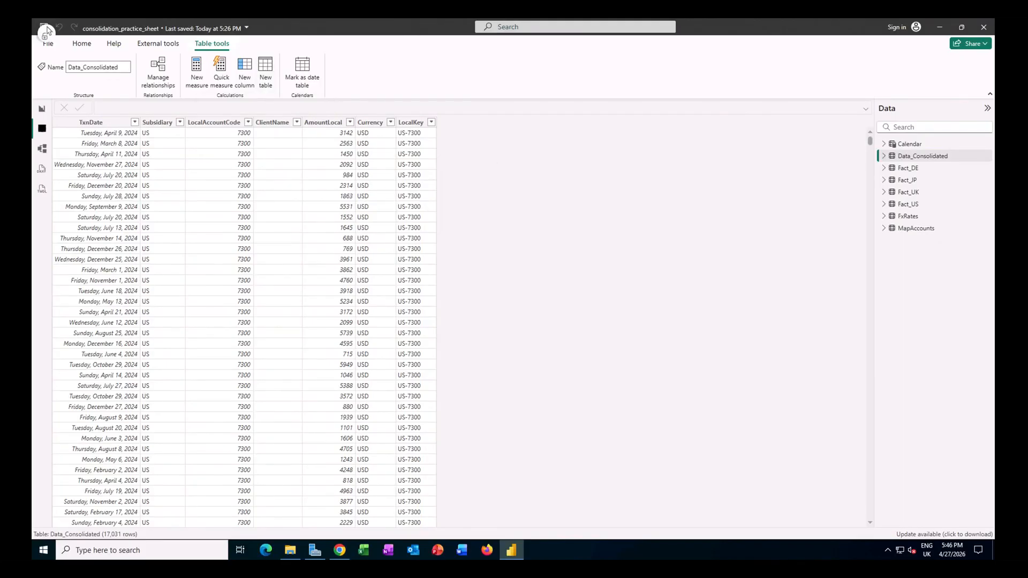
{"action": "left_click", "coordinate": [245, 69]}
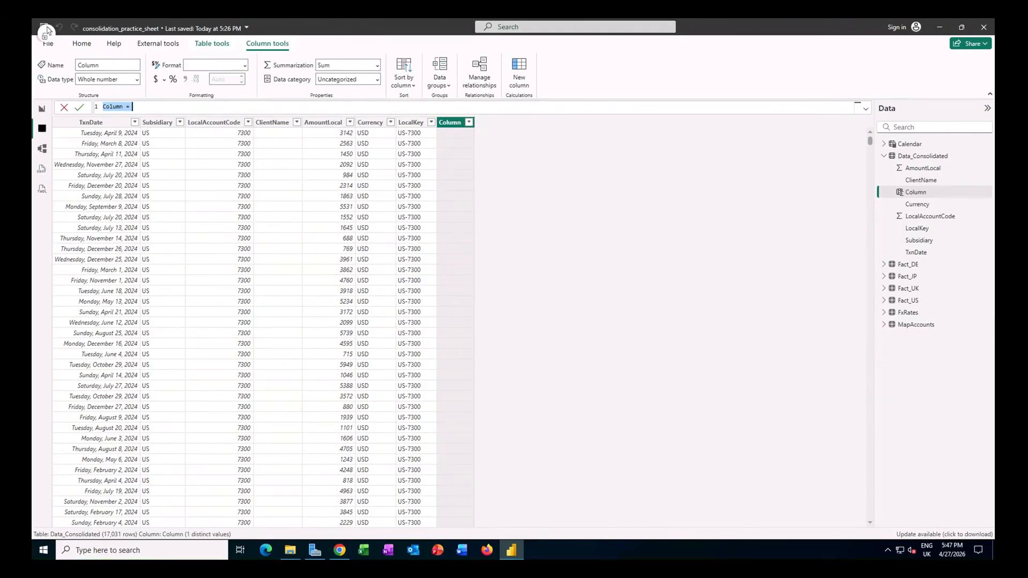
{"action": "type", "text": "FxRate = RELATED ( FxRates[RateToReporting] )"}
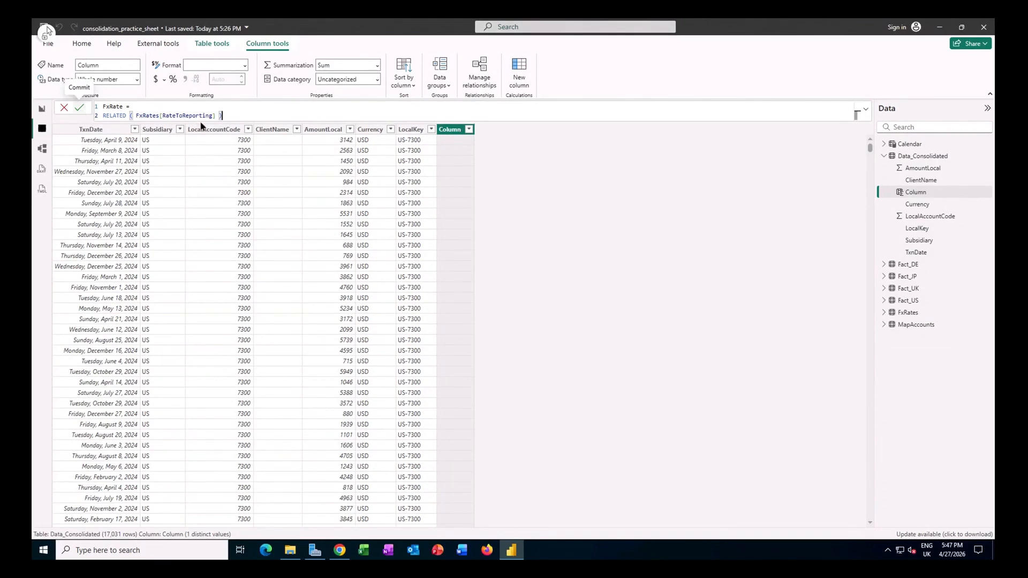
{"action": "key", "text": "Return"}
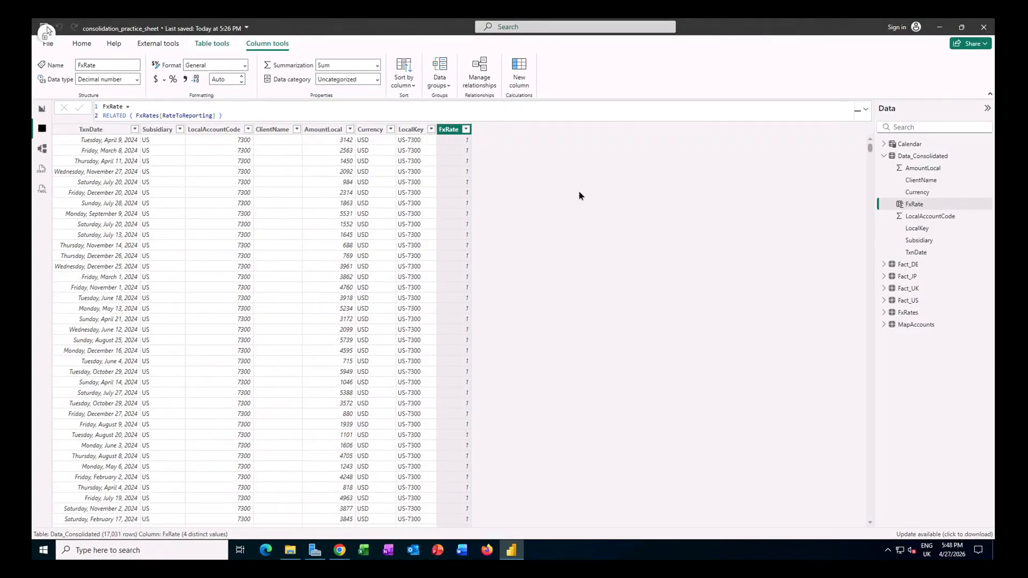
{"action": "left_click_drag", "start_coordinate": [871, 146], "coordinate": [872, 245]}
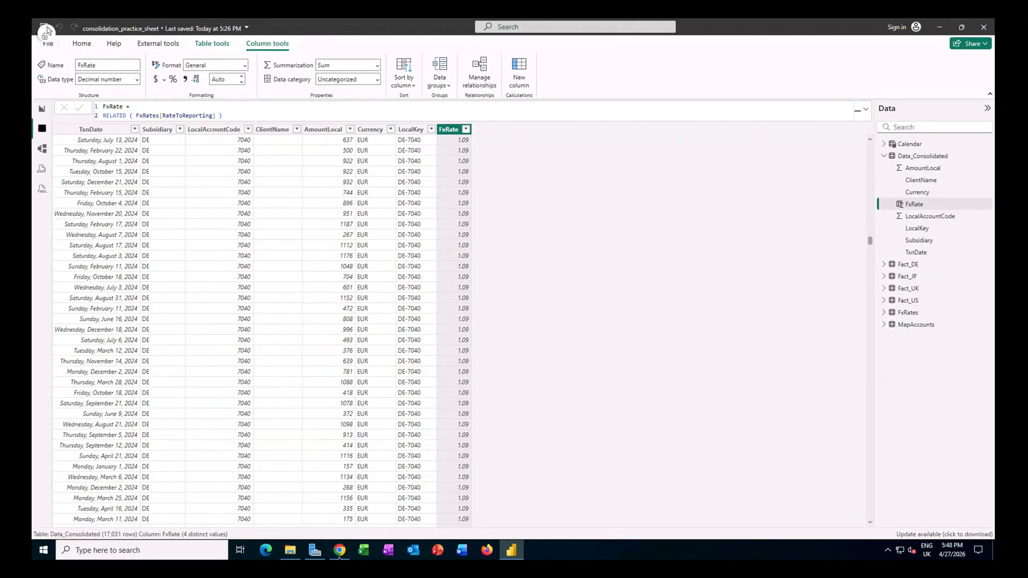
Step: Copy the AmountReporting formula from the tutorial in Chrome and add it in Power BI as column AmountReporting = Data_Consolidated[AmountLocal] * Data_Consolidated[FxRate]
{"action": "left_click", "coordinate": [339, 550]}
{"action": "left_click", "coordinate": [269, 379]}
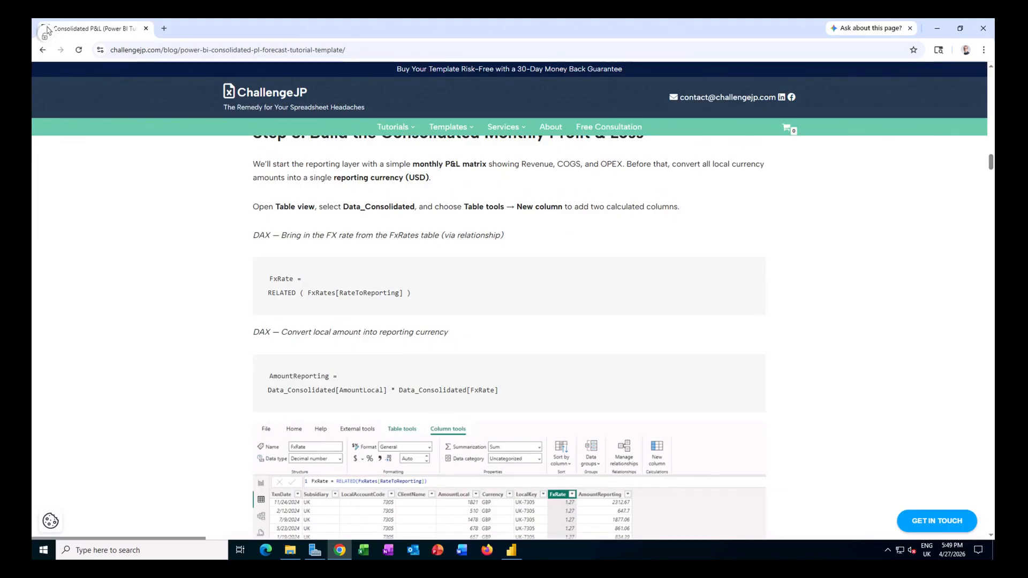
{"action": "key", "text": "alt+Tab"}
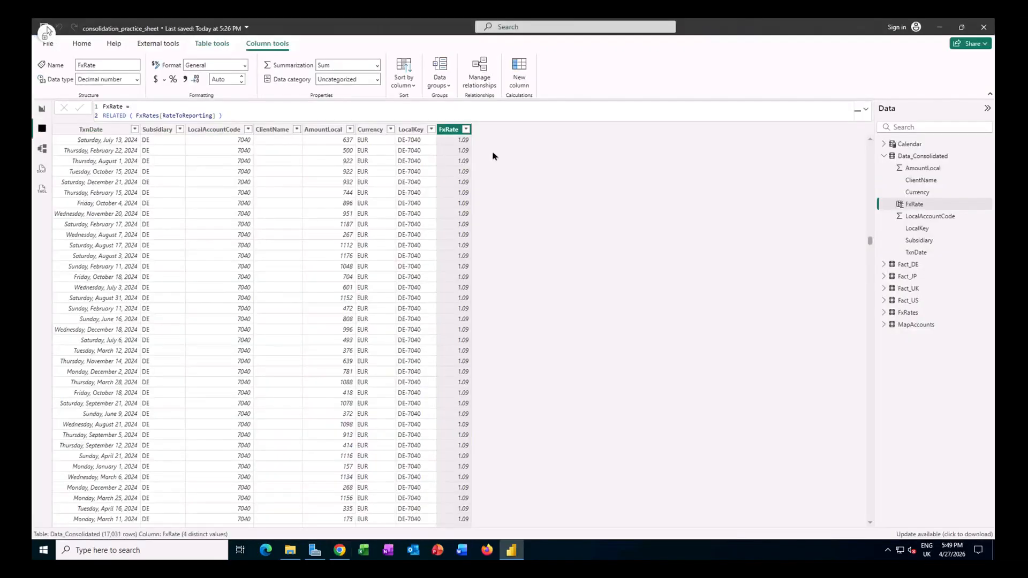
{"action": "left_click", "coordinate": [519, 72]}
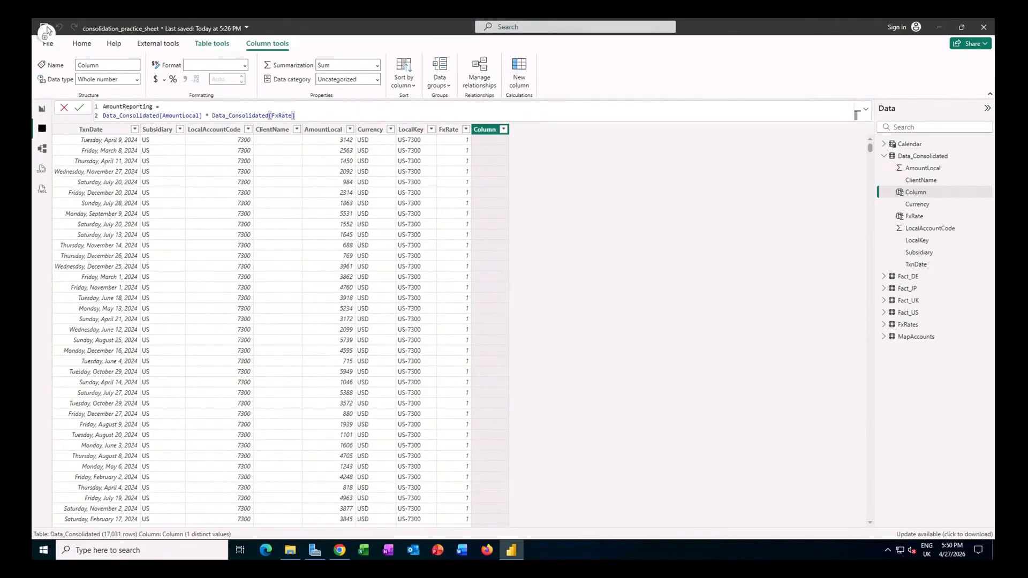
{"action": "key", "text": "Return"}
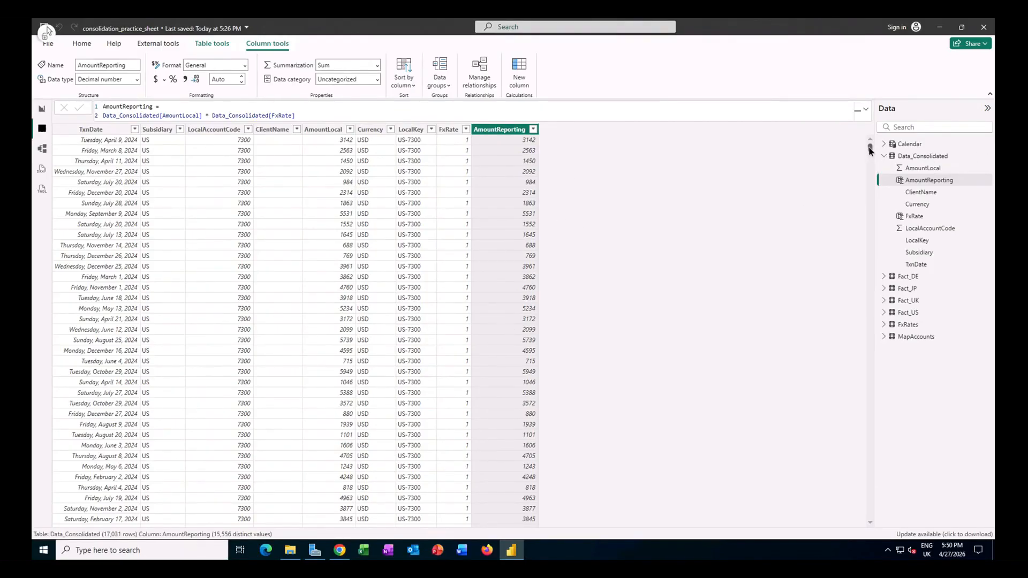
{"action": "left_click", "coordinate": [870, 297]}
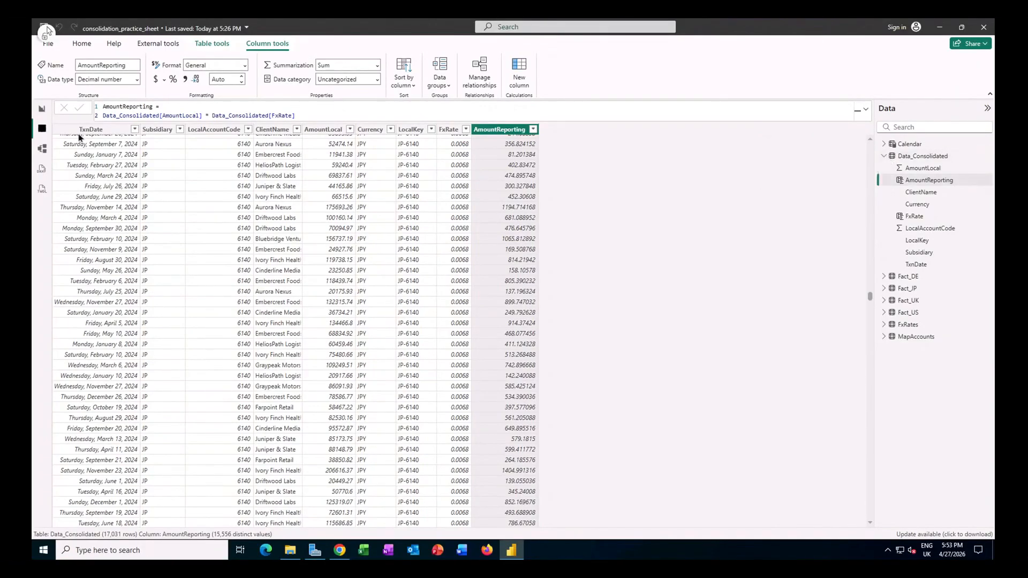
Step: In Report view, create an empty manually entered table named Measures_Table and load it into the model
{"action": "left_click", "coordinate": [42, 111]}
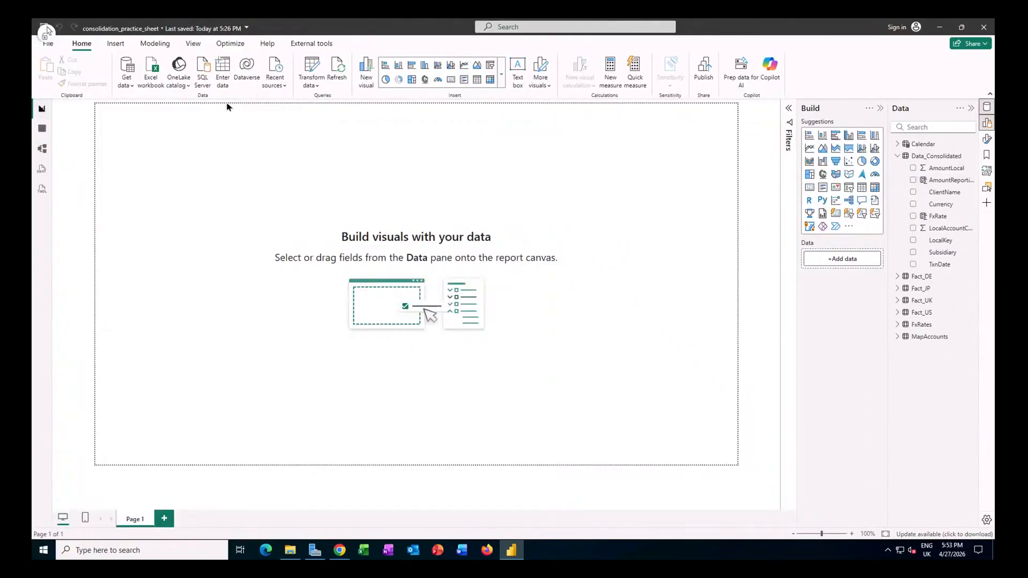
{"action": "left_click", "coordinate": [225, 78]}
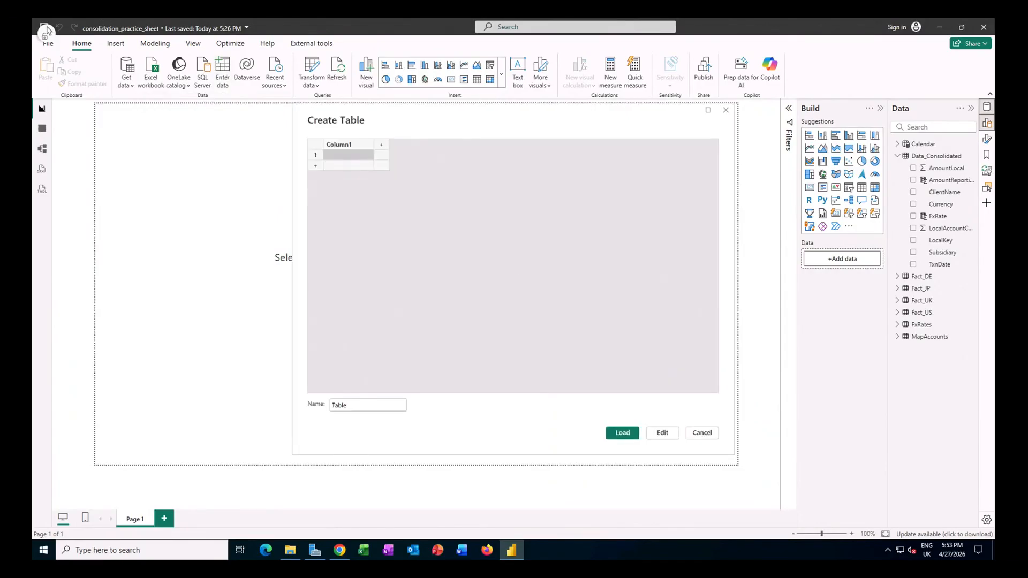
{"action": "double_click", "coordinate": [386, 406]}
{"action": "type", "text": "Meas"}
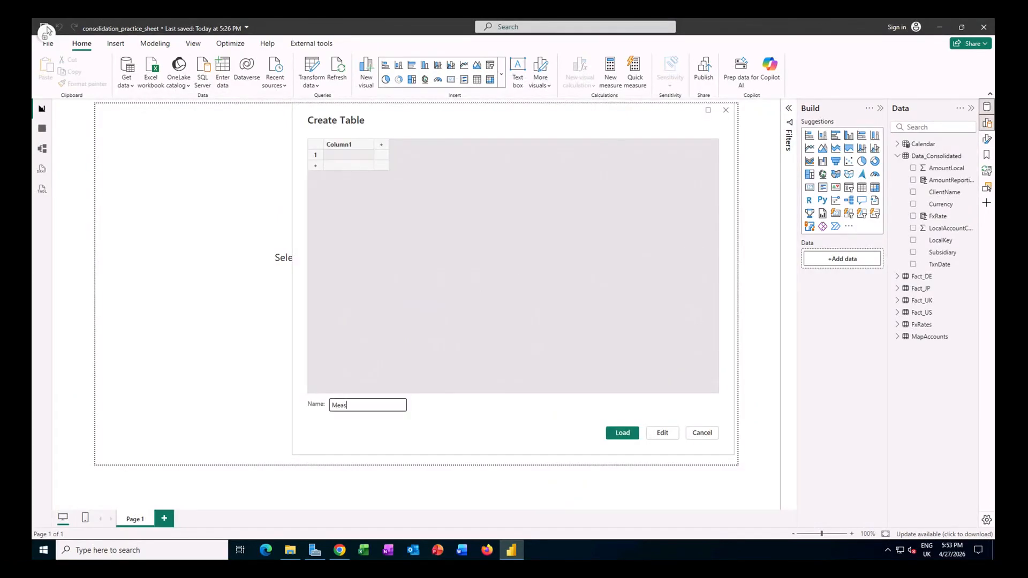
{"action": "type", "text": "ures_Table"}
{"action": "left_click", "coordinate": [622, 434]}
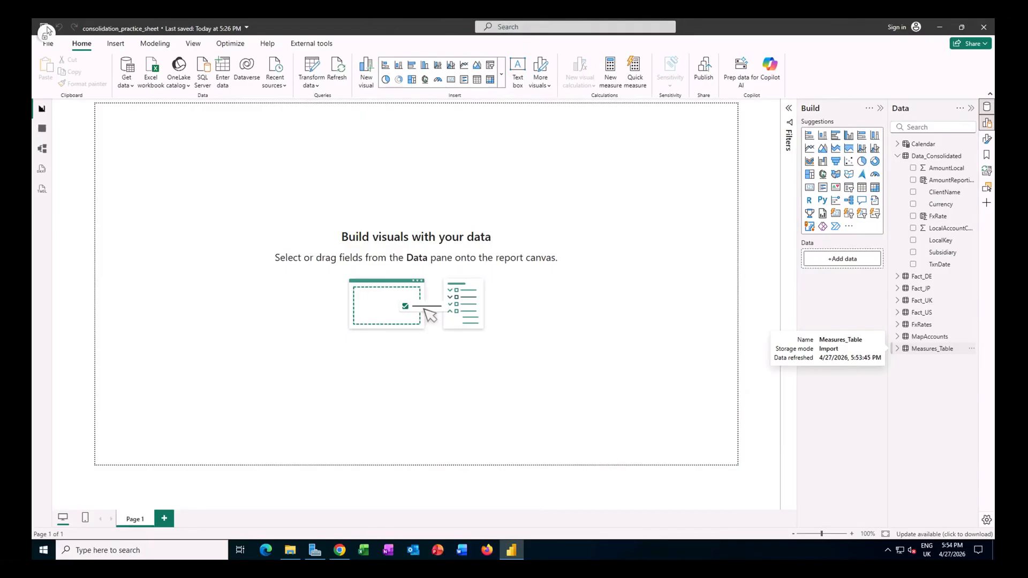
Step: Start a new measure in Measures_Table and copy the Amount (Reporting) formula from the tutorial page in Chrome
{"action": "left_click", "coordinate": [898, 348]}
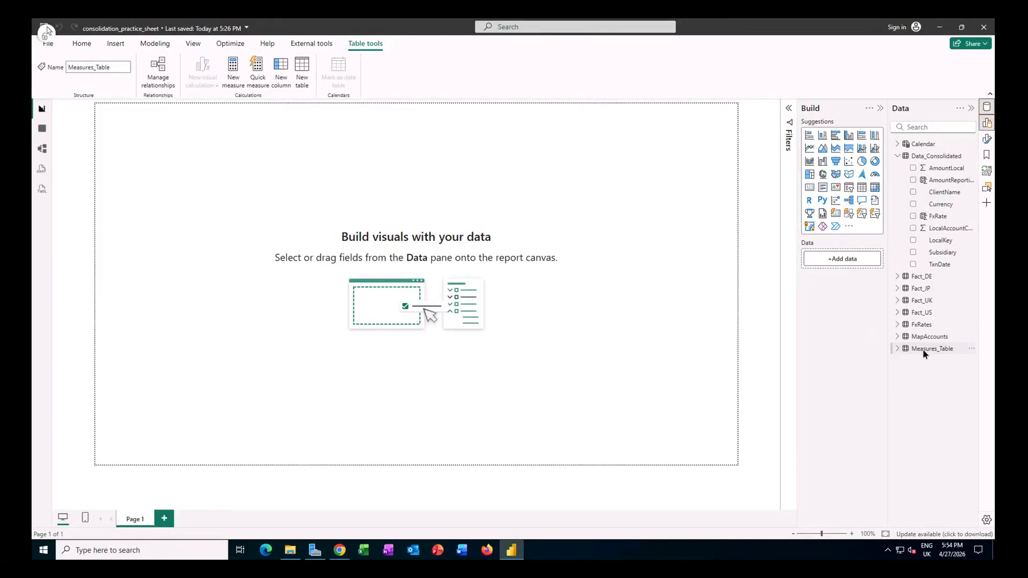
{"action": "right_click", "coordinate": [923, 350]}
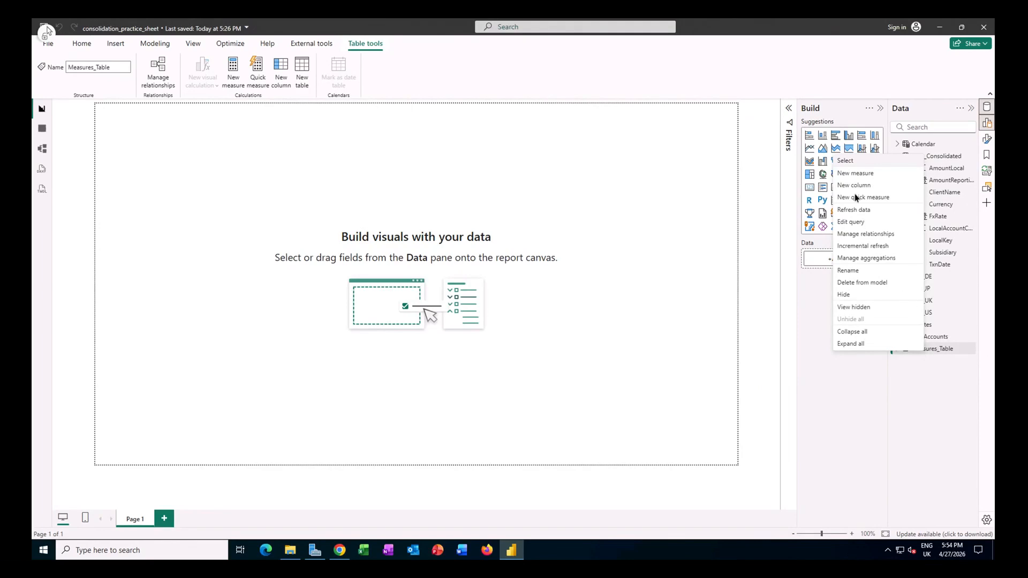
{"action": "left_click", "coordinate": [855, 173]}
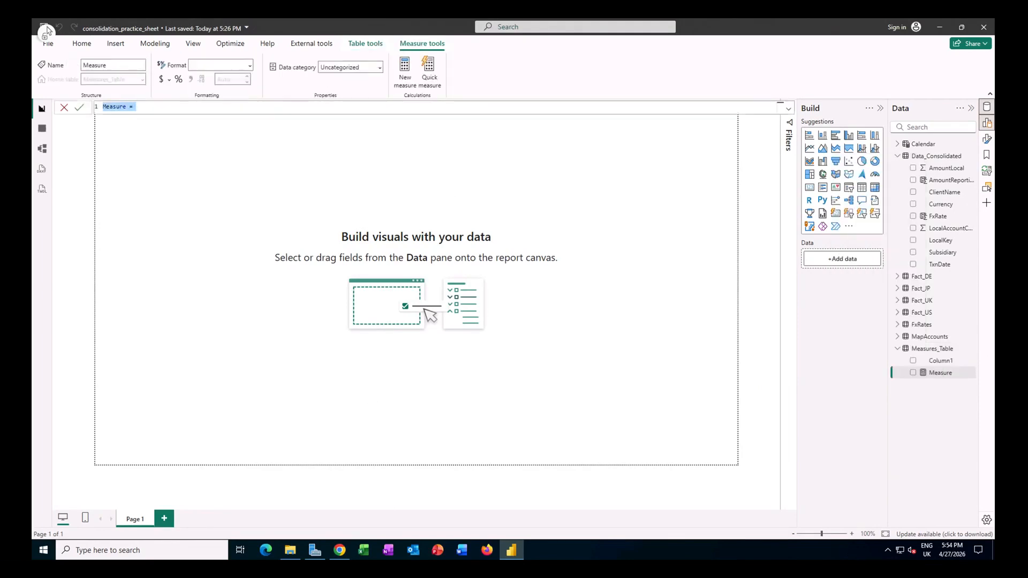
{"action": "key", "text": "alt+Tab"}
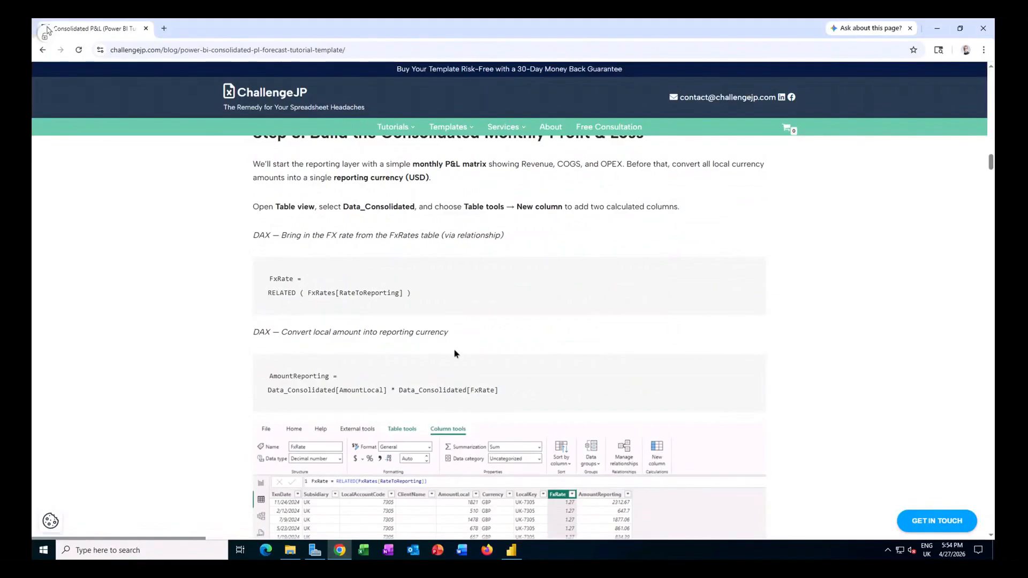
{"action": "scroll", "coordinate": [456, 353], "scroll_direction": "down", "scroll_amount": 7}
{"action": "scroll", "coordinate": [456, 353], "scroll_direction": "down", "scroll_amount": 3}
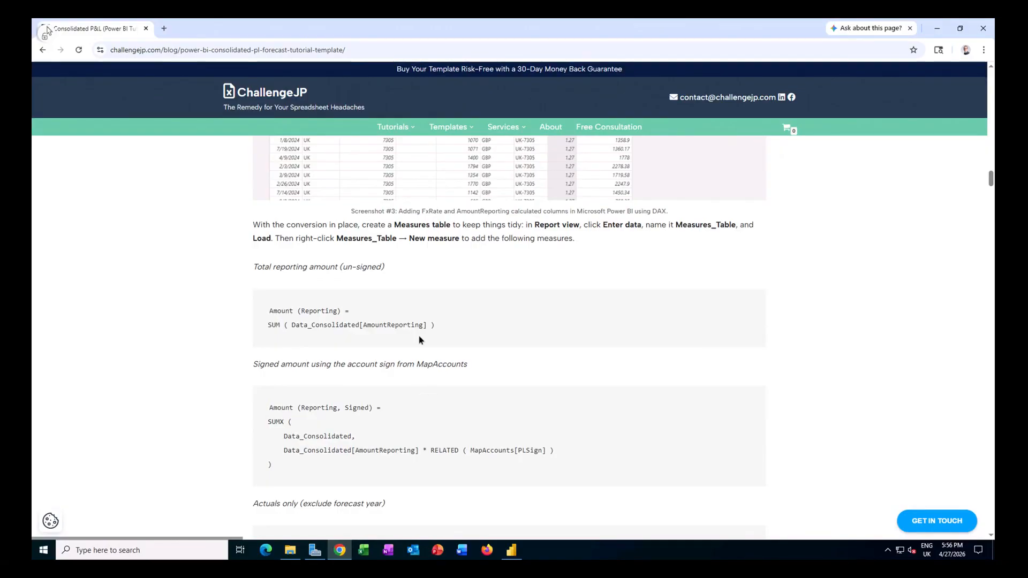
{"action": "left_click_drag", "start_coordinate": [440, 327], "coordinate": [268, 313]}
{"action": "key", "text": "ctrl+c"}
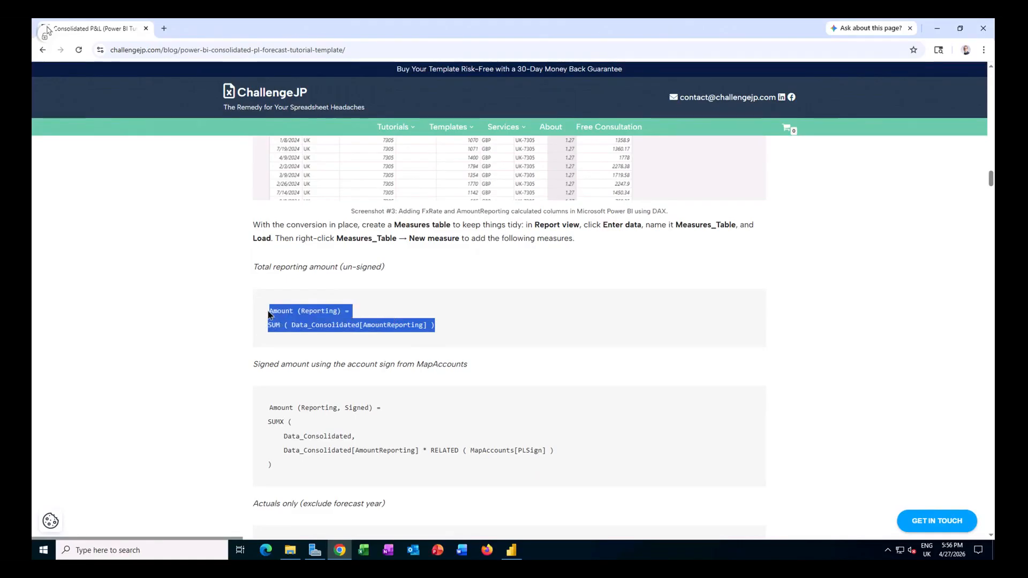
Step: Back in Power BI, define the measure Amount (Reporting) = SUM ( Data_Consolidated[AmountReporting] ) and delete Column1 from Measures_Table
{"action": "mouse_move", "coordinate": [512, 550]}
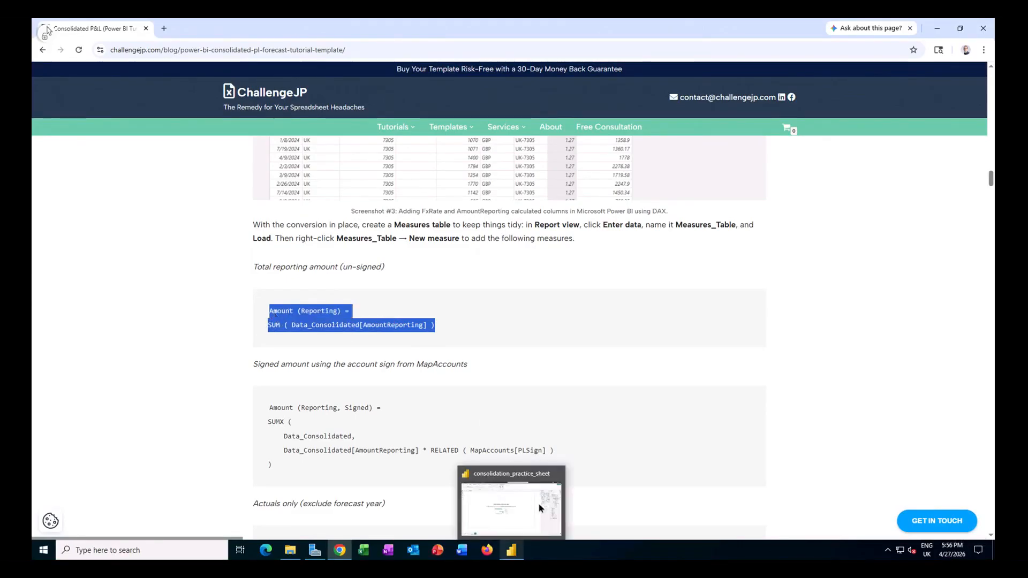
{"action": "left_click", "coordinate": [540, 508]}
{"action": "key", "text": "ctrl+v"}
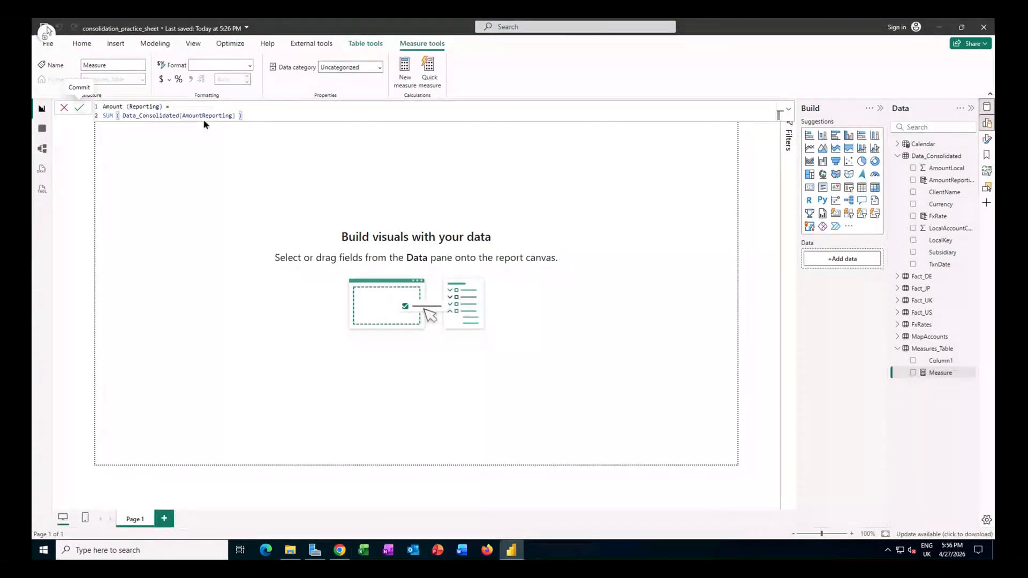
{"action": "left_click", "coordinate": [80, 108]}
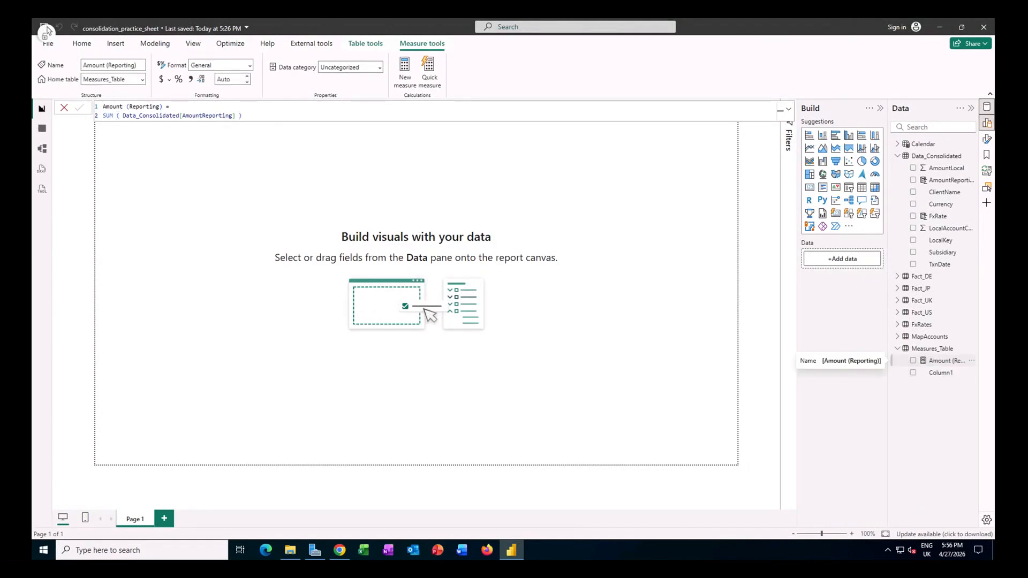
{"action": "right_click", "coordinate": [934, 372]}
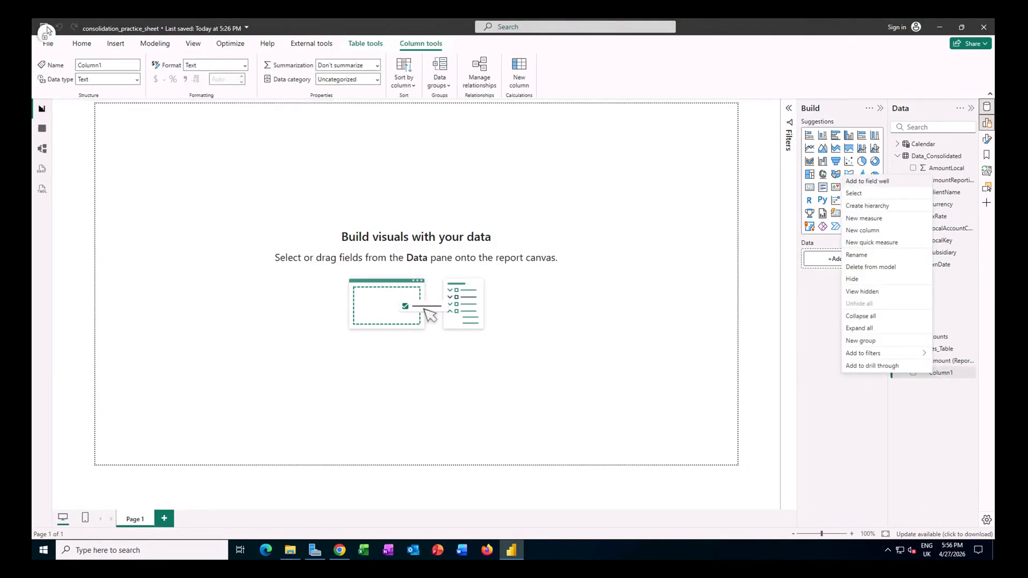
{"action": "left_click", "coordinate": [880, 266]}
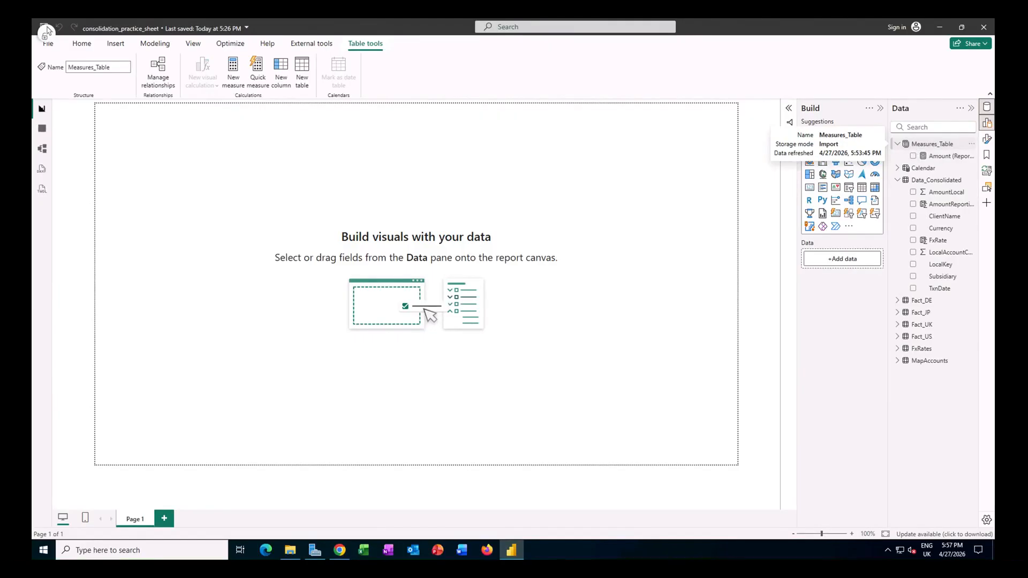
Step: Copy the Amount (Reporting, Signed) measure formula from the tutorial page in Chrome
{"action": "mouse_move", "coordinate": [340, 550]}
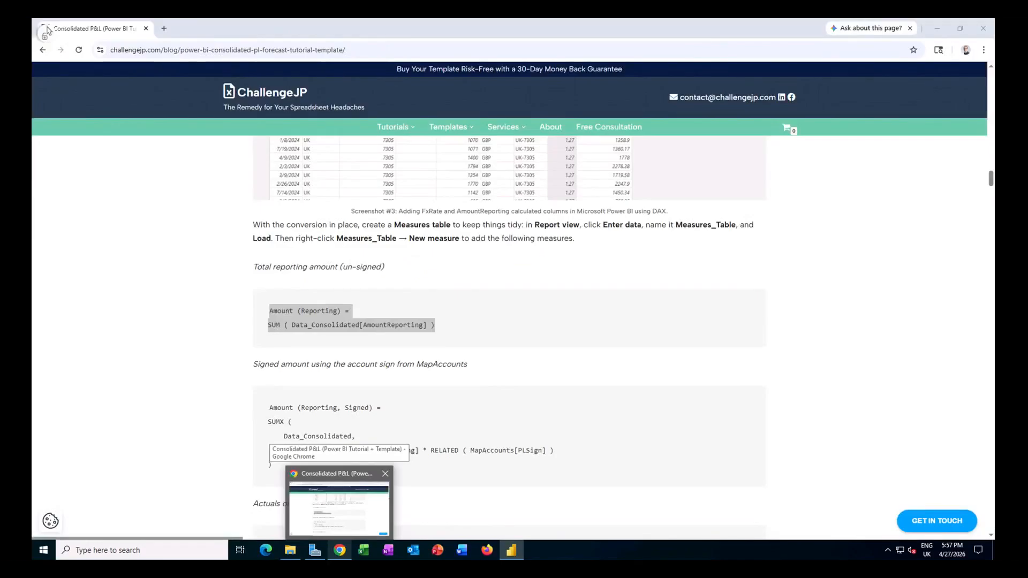
{"action": "left_click", "coordinate": [355, 522]}
{"action": "scroll", "coordinate": [329, 431], "scroll_direction": "down", "scroll_amount": 1}
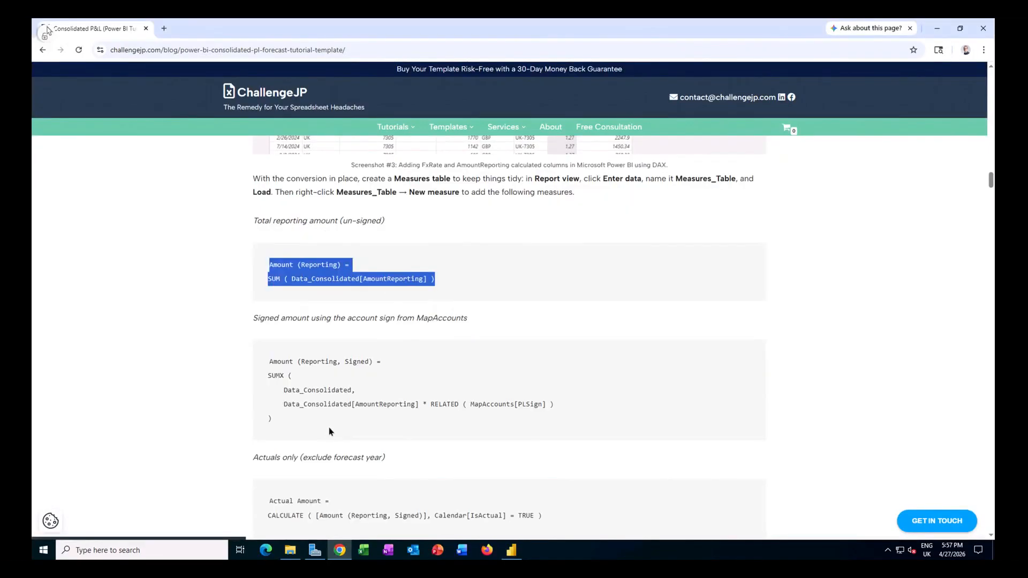
{"action": "left_click_drag", "start_coordinate": [269, 362], "coordinate": [285, 418]}
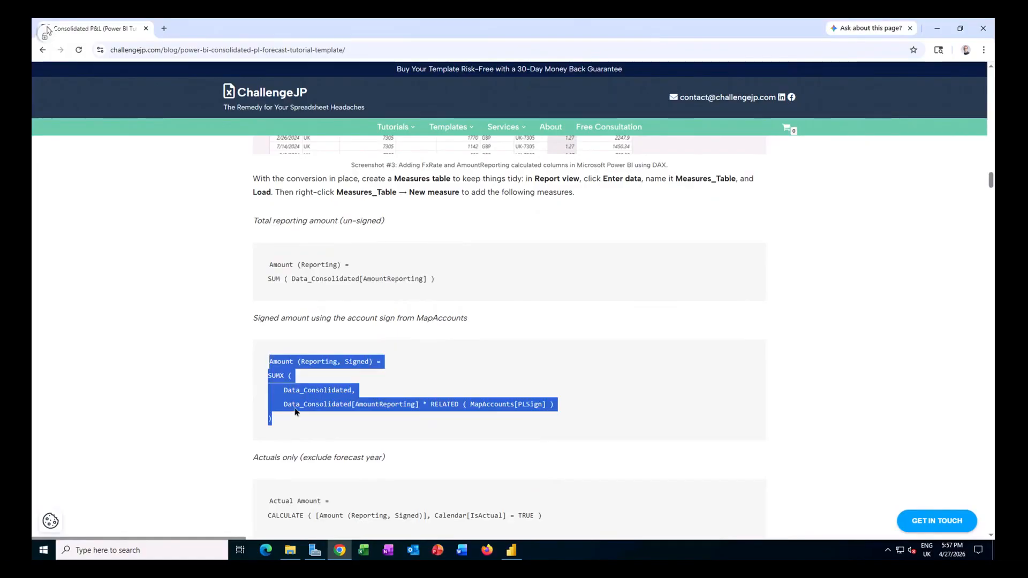
{"action": "right_click", "coordinate": [295, 410]}
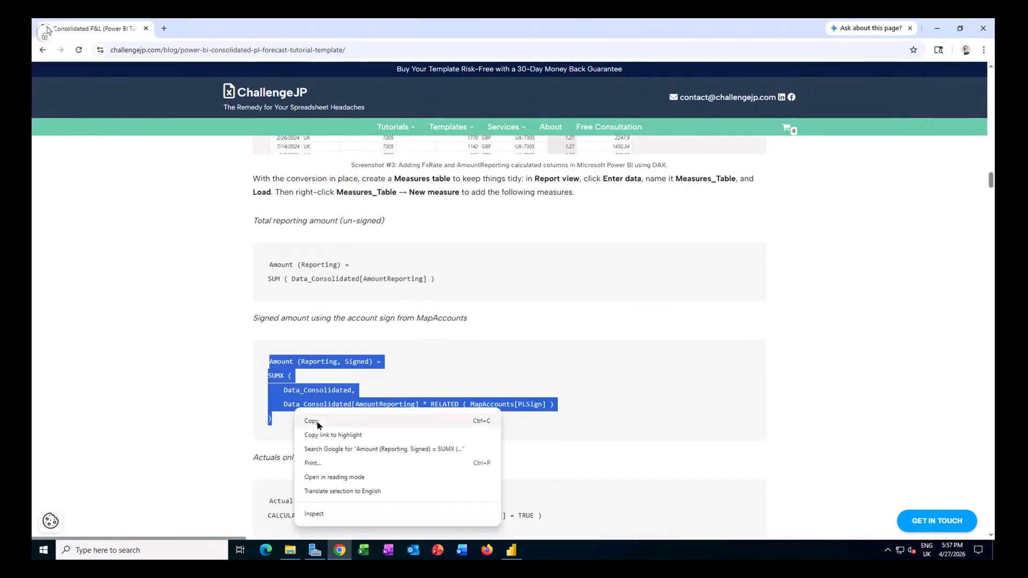
{"action": "left_click", "coordinate": [317, 420]}
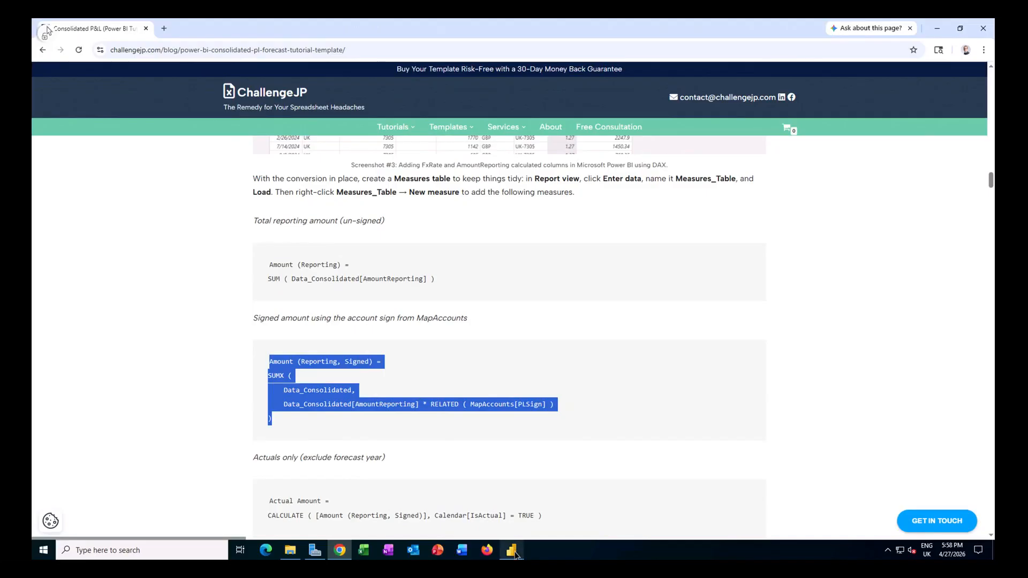
Step: In Power BI, add measure Amount (Reporting, Signed) to Measures_Table using SUMX over Data_Consolidated of AmountReporting times RELATED ( MapAccounts[PLSign] ), and widen the field list
{"action": "mouse_move", "coordinate": [515, 554]}
{"action": "left_click", "coordinate": [527, 529]}
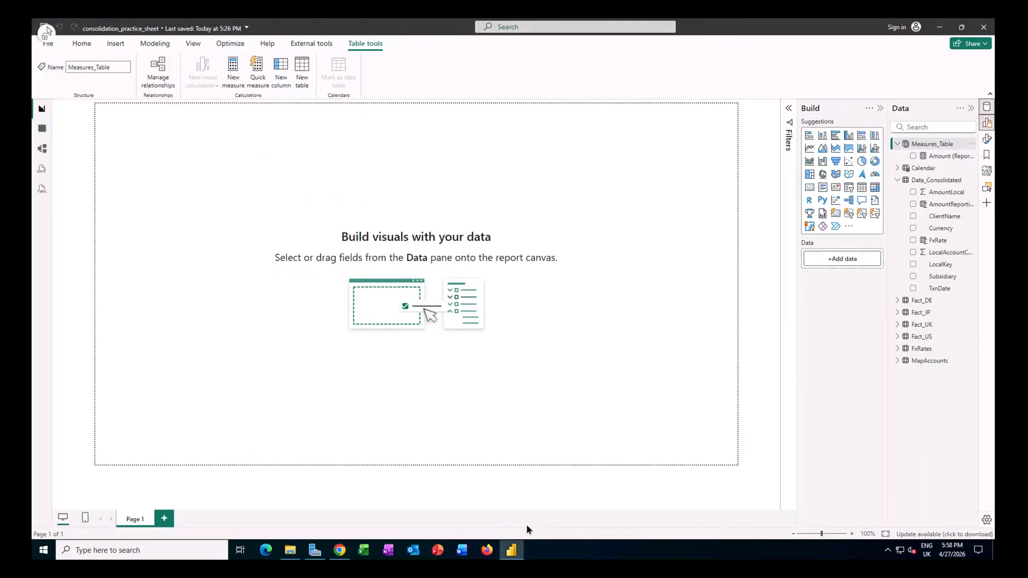
{"action": "right_click", "coordinate": [934, 146]}
{"action": "left_click", "coordinate": [887, 161]}
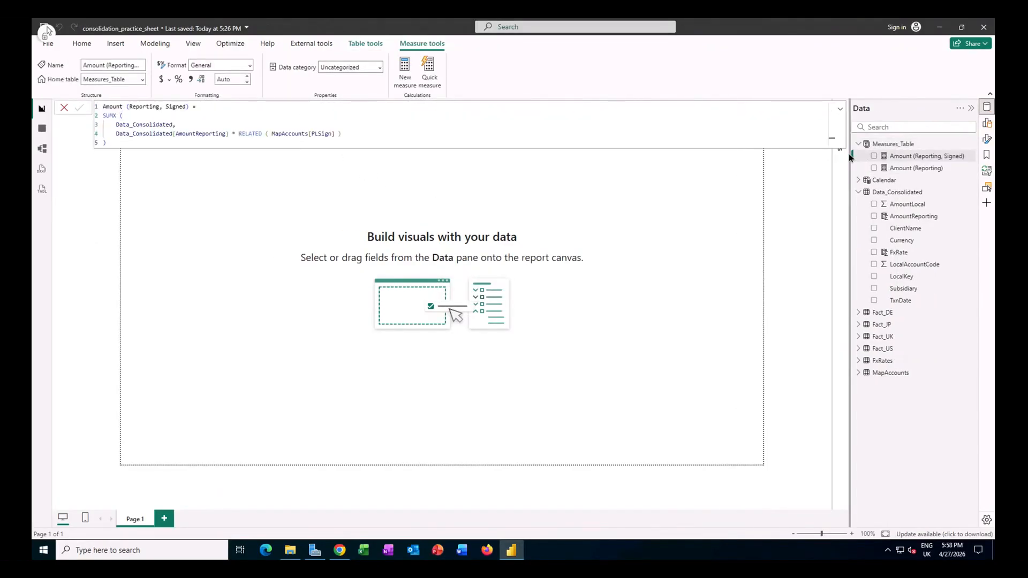
{"action": "left_click_drag", "start_coordinate": [849, 157], "coordinate": [848, 159]}
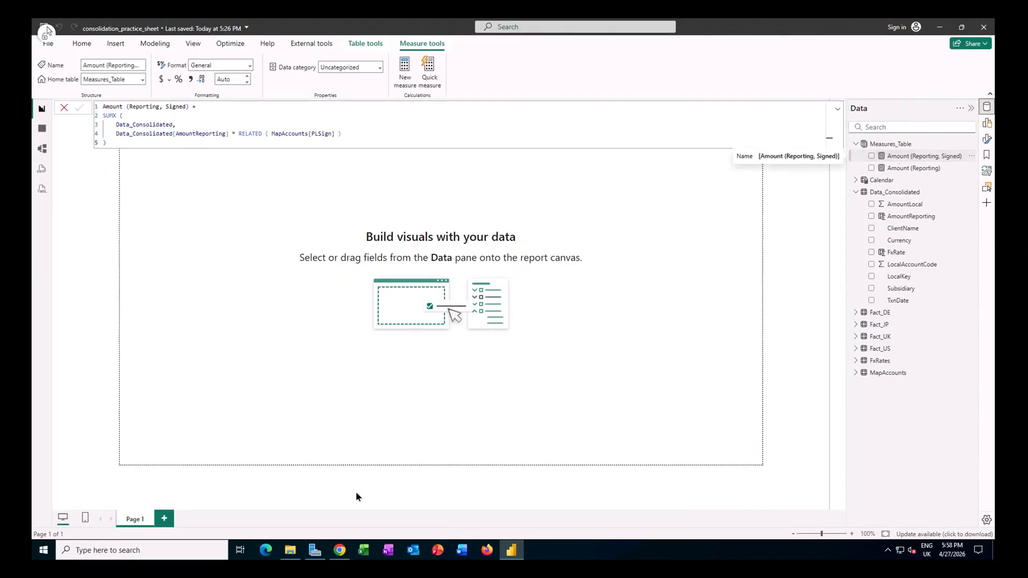
Step: Copy the Actual Amount formula from Chrome and add it to Measures_Table in Power BI as CALCULATE ( [Amount (Reporting, Signed)], Calendar[IsActual] = TRUE )
{"action": "left_click", "coordinate": [340, 550]}
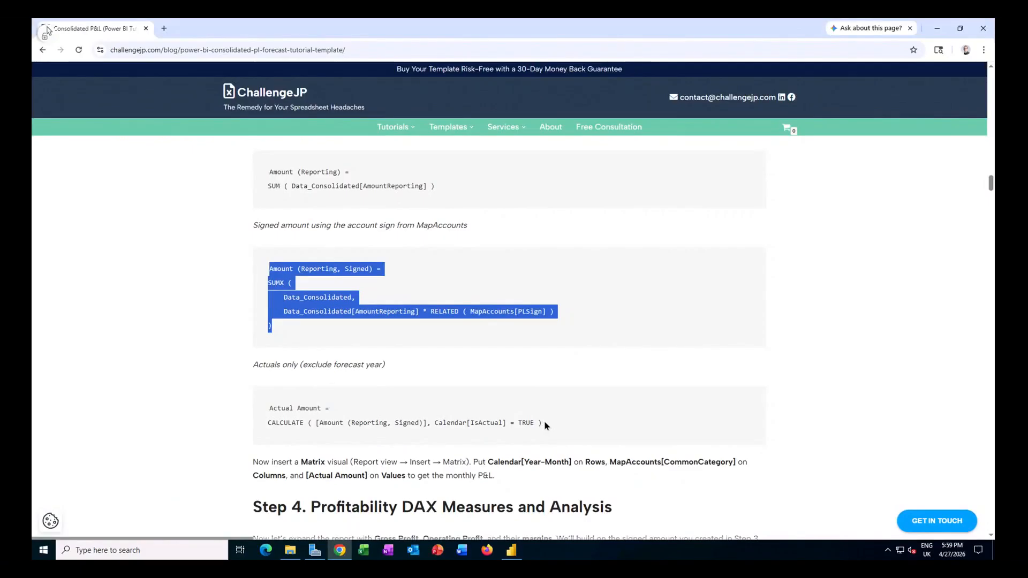
{"action": "left_click_drag", "start_coordinate": [544, 424], "coordinate": [268, 408]}
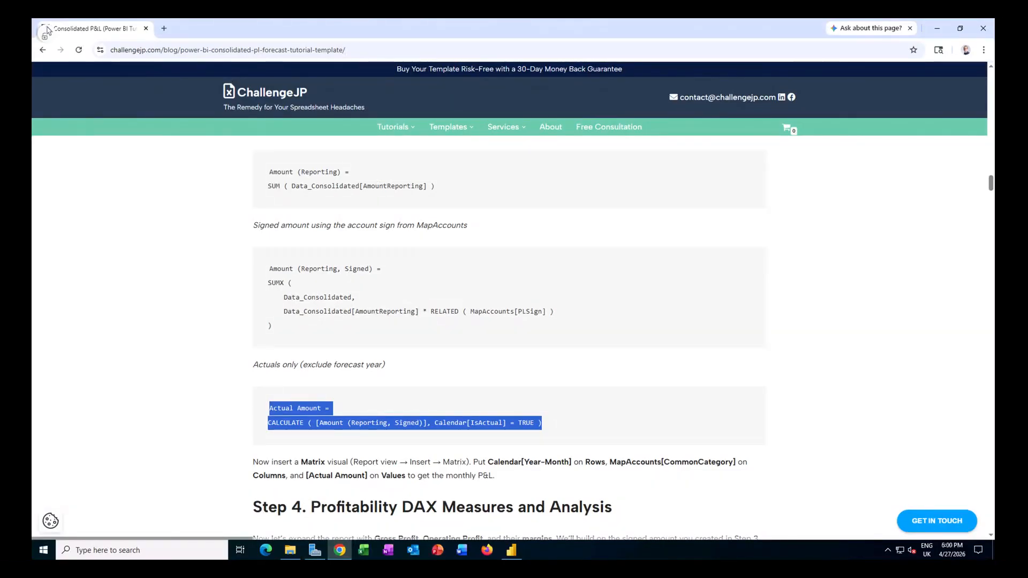
{"action": "key", "text": "alt+Tab"}
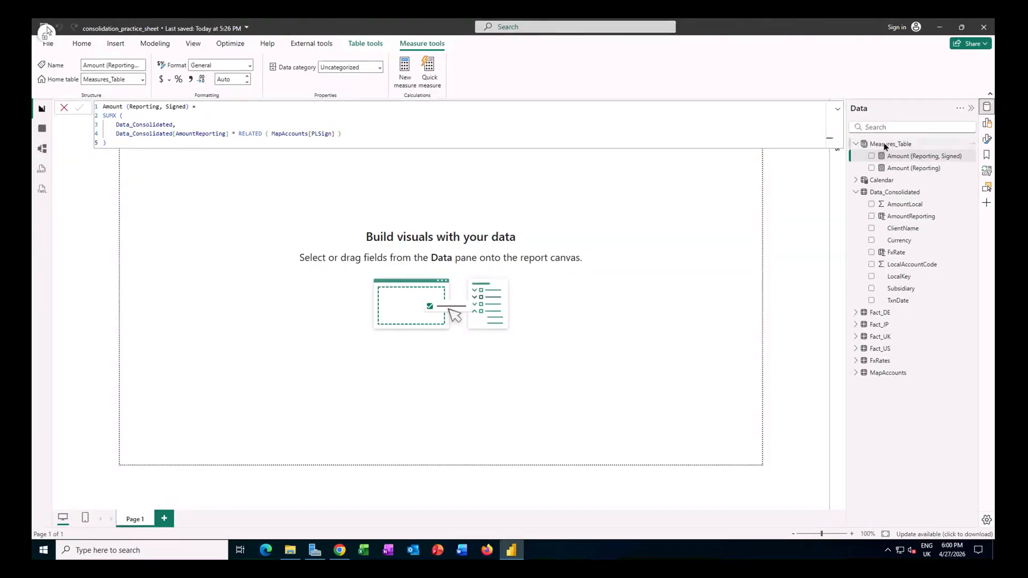
{"action": "right_click", "coordinate": [885, 145]}
{"action": "left_click", "coordinate": [912, 163]}
{"action": "key", "text": "ctrl+v"}
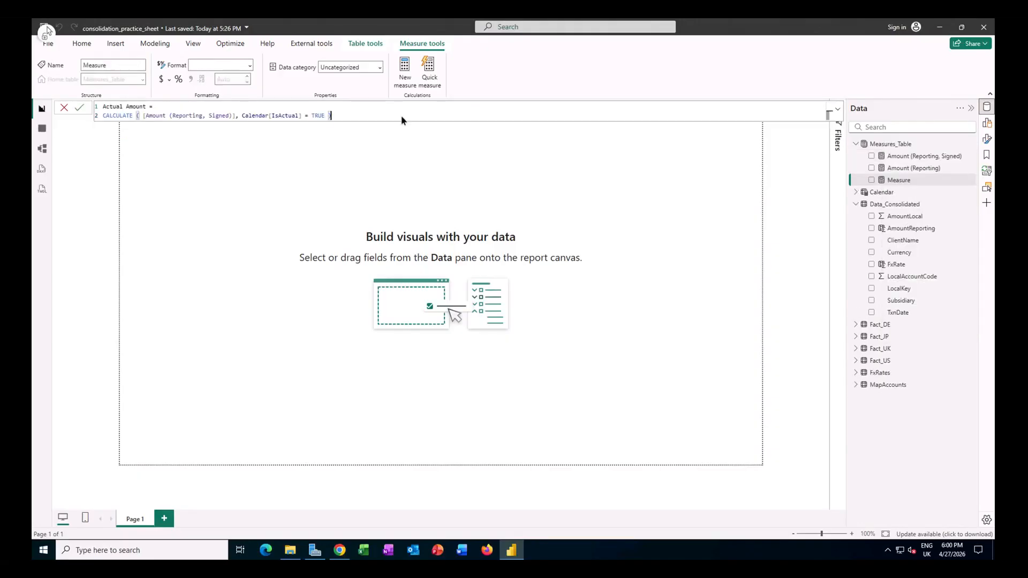
{"action": "key", "text": "Return"}
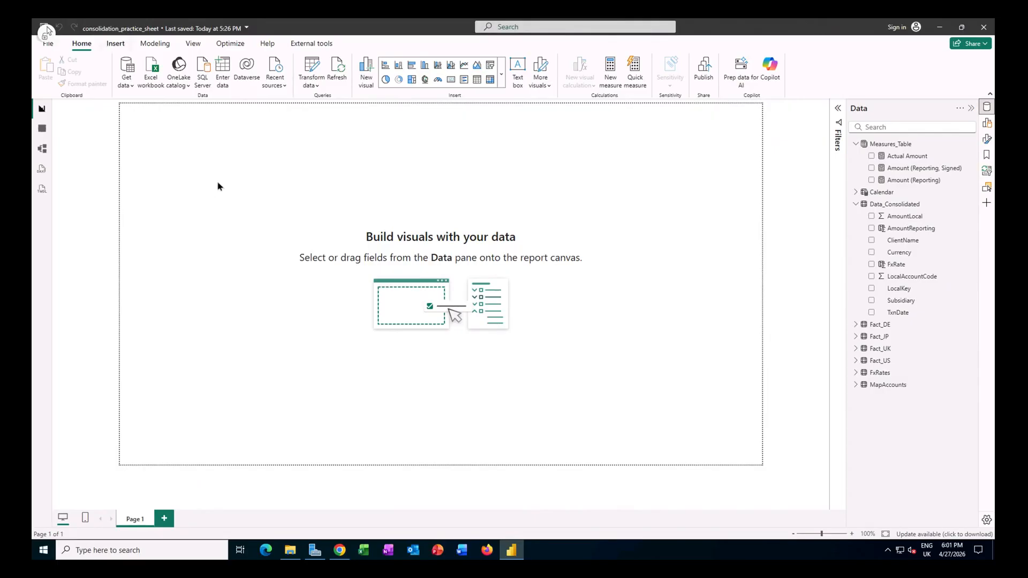
Step: Insert a matrix visual on Page 1 and put Year-Month from the Calendar table on its rows
{"action": "left_click", "coordinate": [115, 44]}
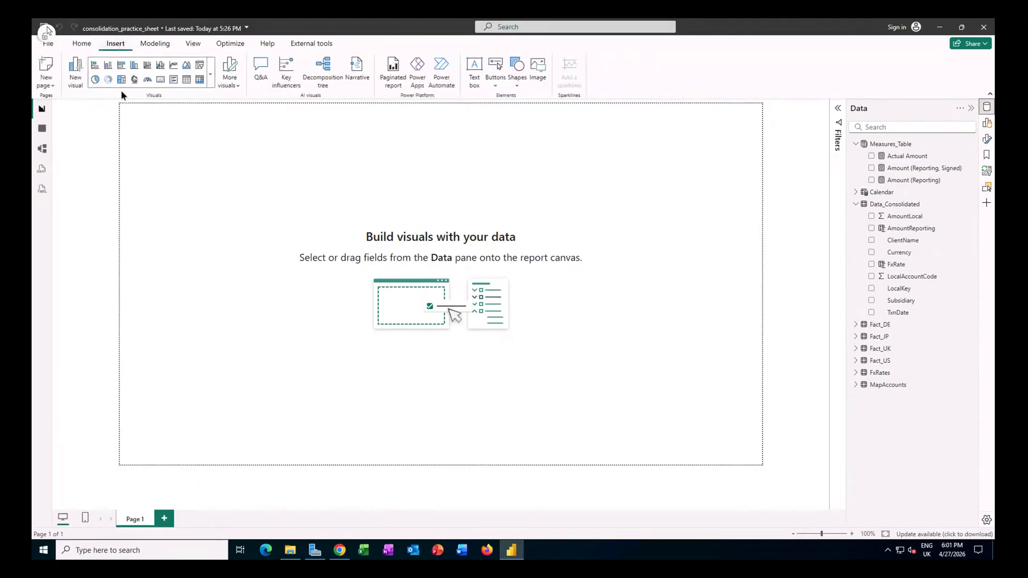
{"action": "left_click", "coordinate": [211, 84]}
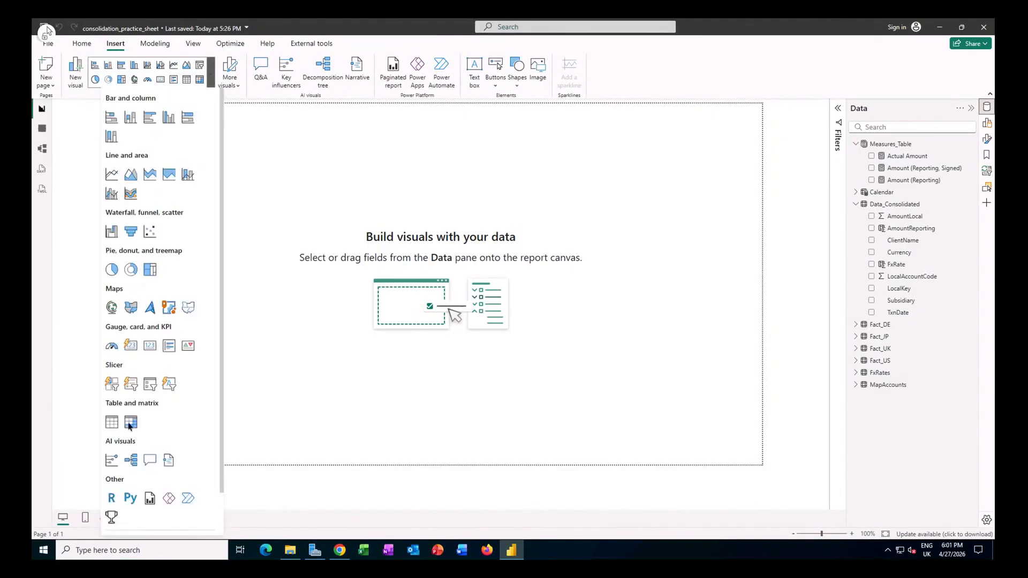
{"action": "left_click", "coordinate": [131, 423]}
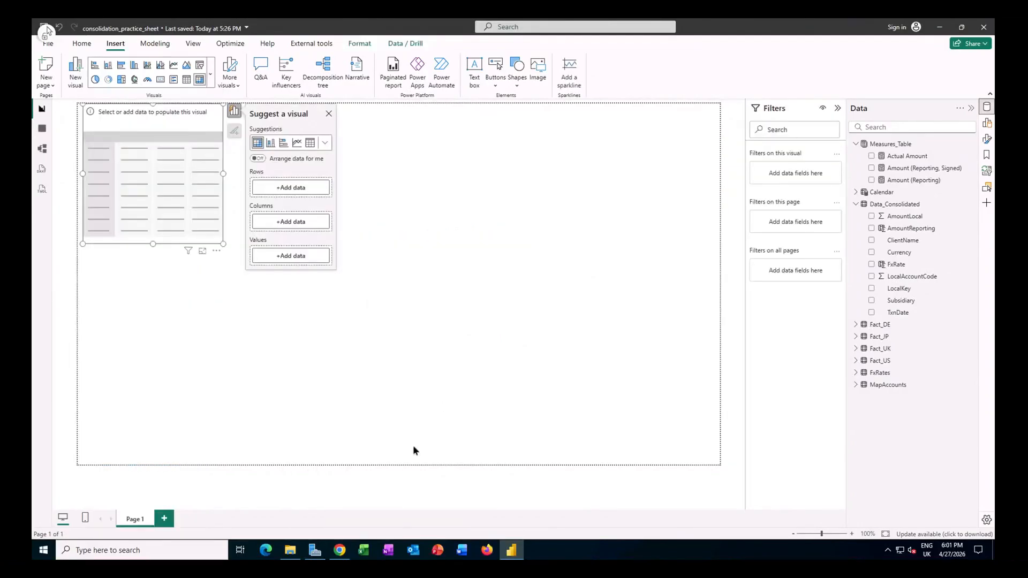
{"action": "left_click", "coordinate": [299, 189]}
{"action": "left_click", "coordinate": [371, 161]}
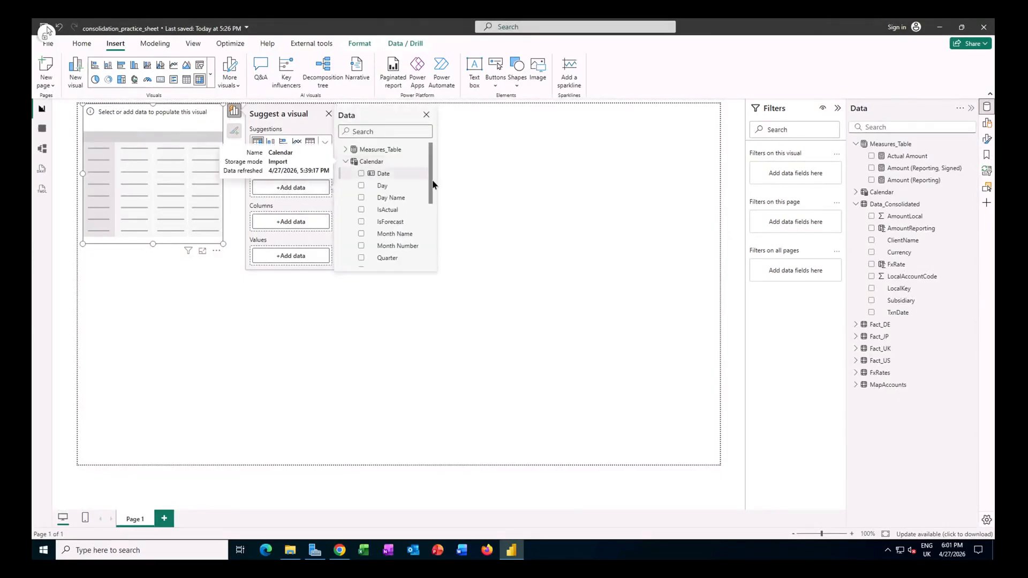
{"action": "scroll", "coordinate": [429, 204], "scroll_direction": "down", "scroll_amount": 3}
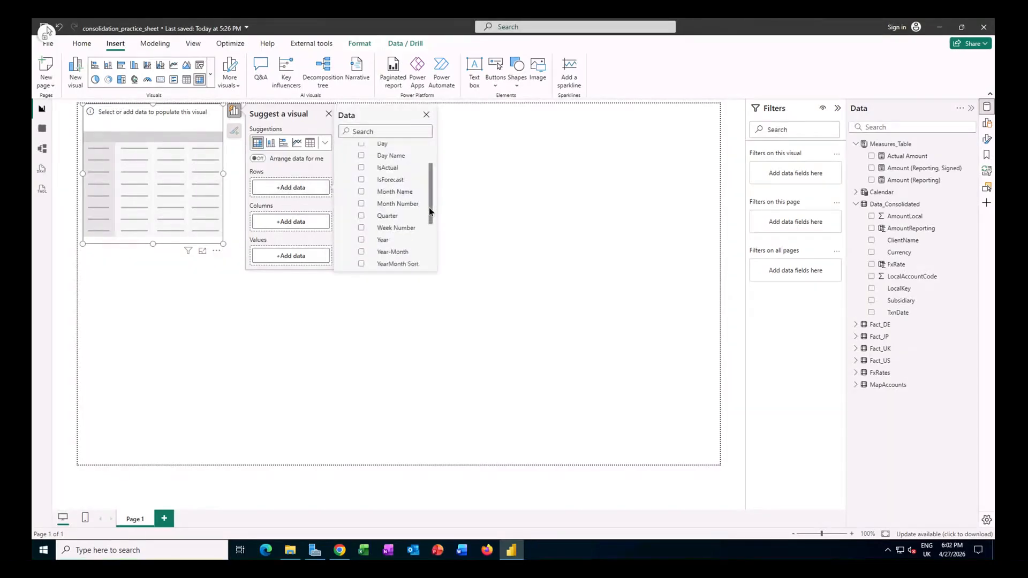
{"action": "left_click", "coordinate": [361, 242]}
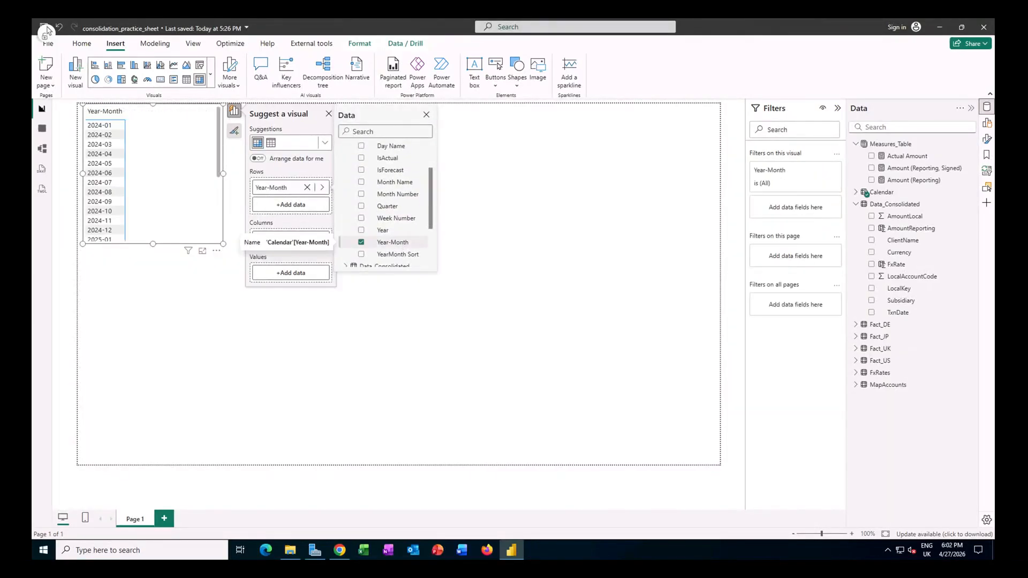
Step: Put CommonCategory from MapAccounts on the matrix columns and the Actual Amount measure on its values
{"action": "left_click", "coordinate": [293, 239]}
{"action": "left_click", "coordinate": [346, 289]}
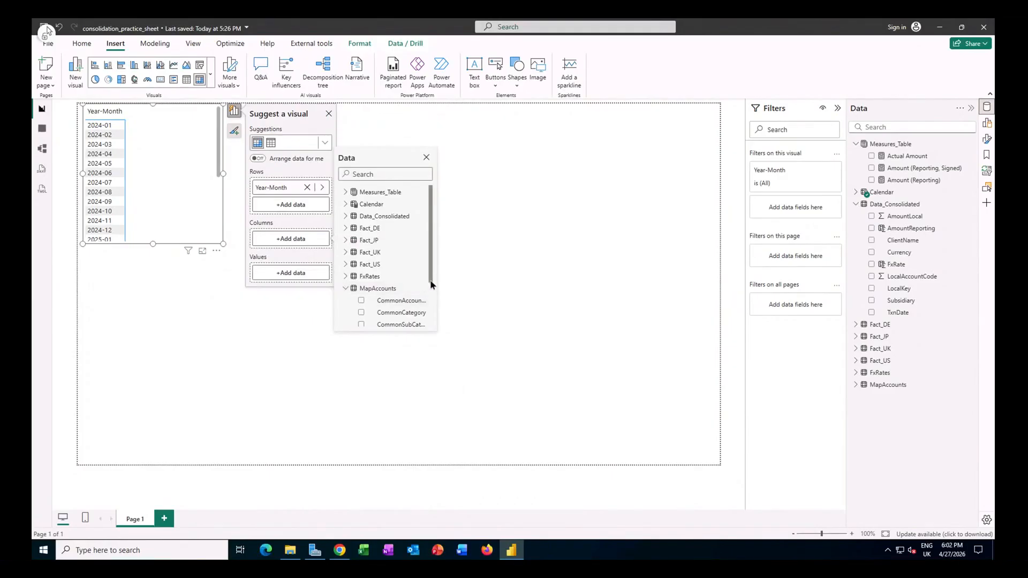
{"action": "scroll", "coordinate": [432, 288], "scroll_direction": "down", "scroll_amount": 1}
{"action": "scroll", "coordinate": [429, 283], "scroll_direction": "down", "scroll_amount": 1}
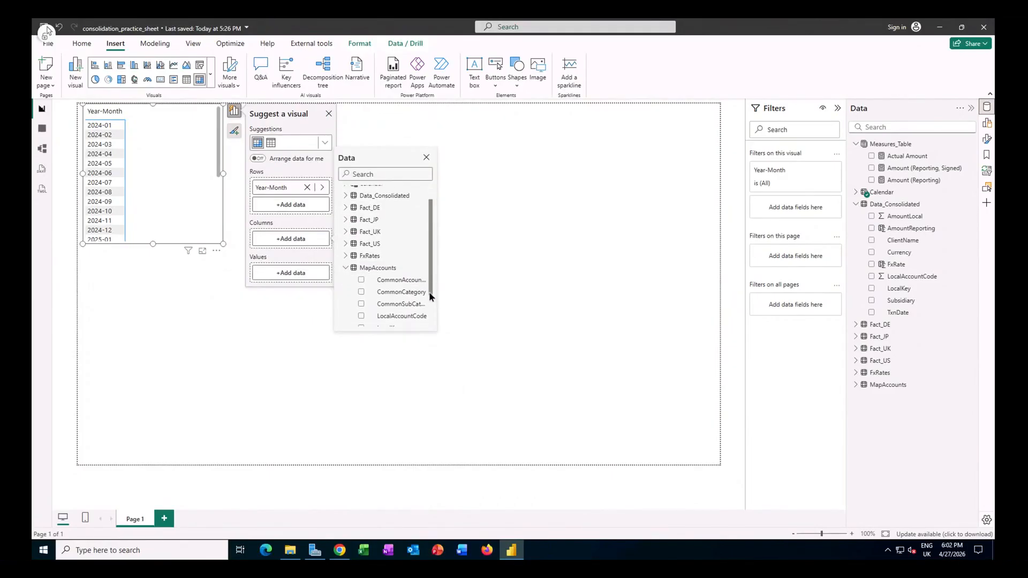
{"action": "left_click", "coordinate": [401, 305]}
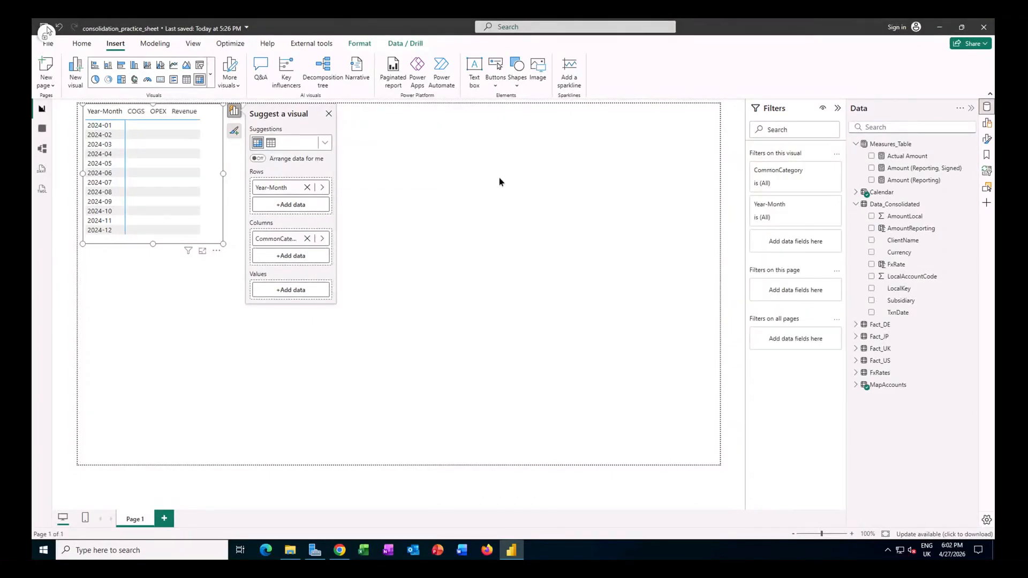
{"action": "left_click", "coordinate": [305, 291]}
{"action": "left_click", "coordinate": [347, 236]}
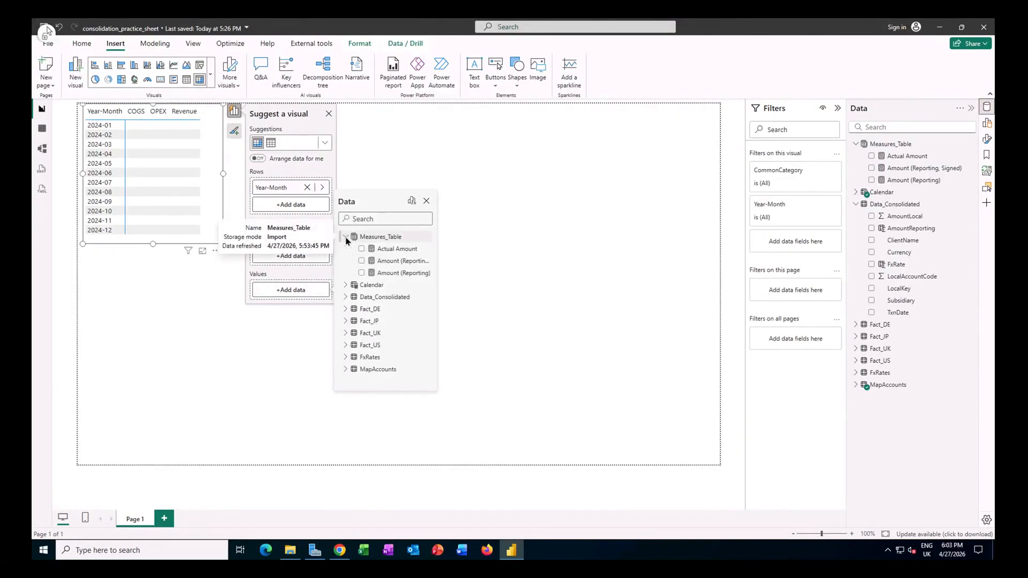
{"action": "left_click", "coordinate": [396, 249]}
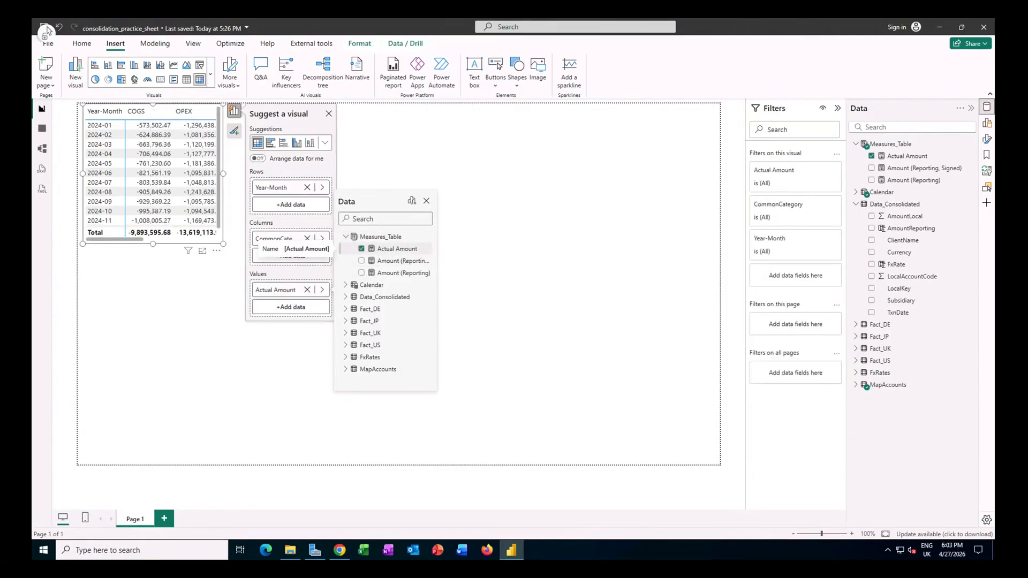
Step: Enlarge the matrix on the canvas so that all category columns, the months and the totals fit
{"action": "left_click", "coordinate": [220, 223]}
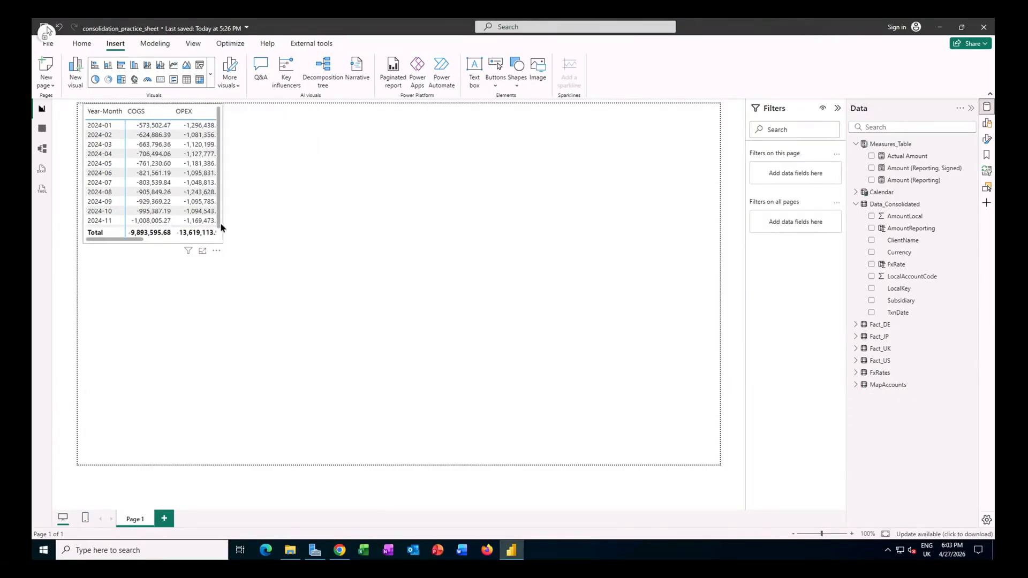
{"action": "left_click_drag", "start_coordinate": [223, 244], "coordinate": [371, 270]}
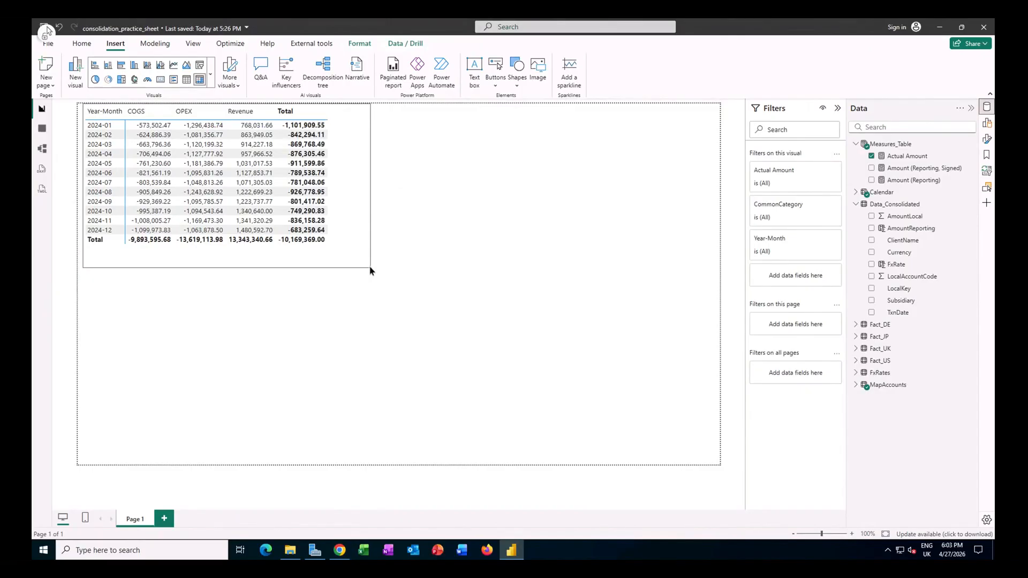
{"action": "left_click", "coordinate": [367, 266]}
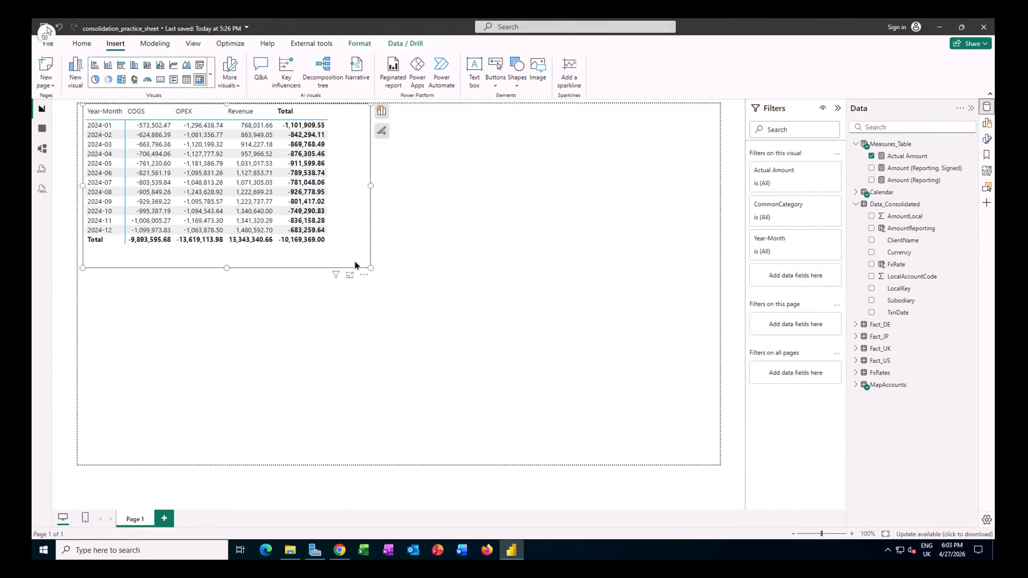
Step: Format the Actual Amount measure as dollar currency with thousands separators and 0 decimal places
{"action": "left_click", "coordinate": [898, 159]}
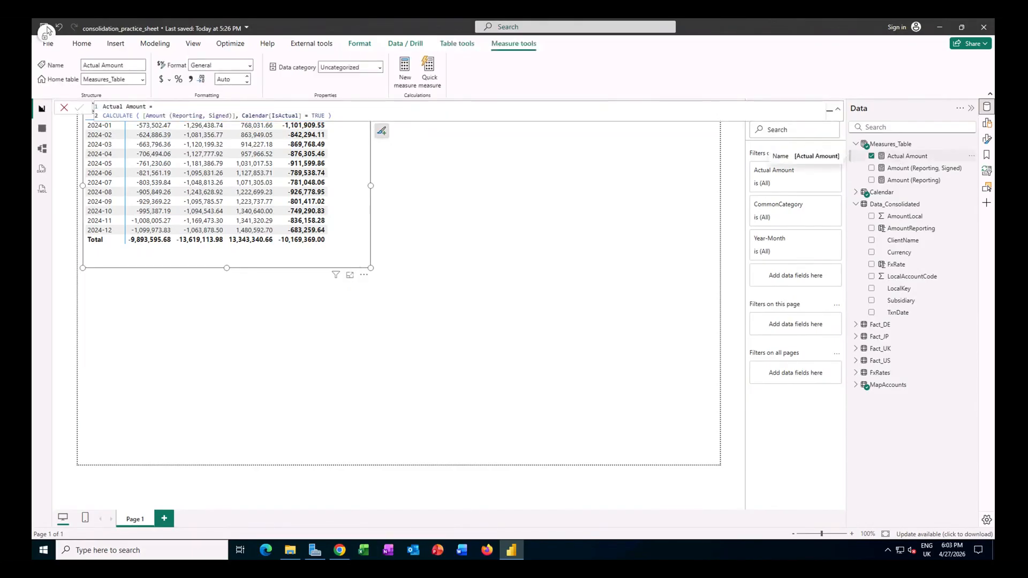
{"action": "left_click", "coordinate": [82, 44]}
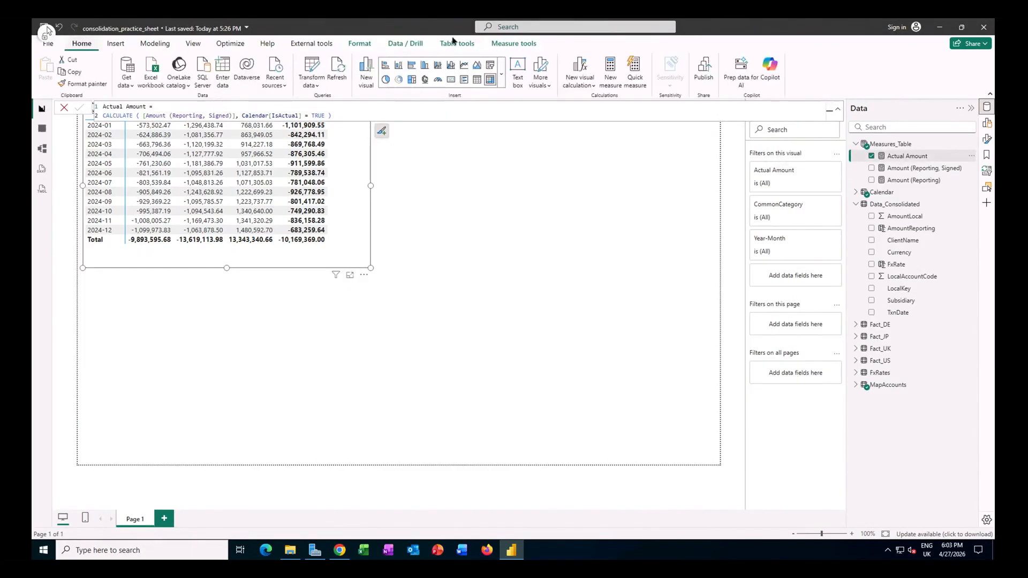
{"action": "left_click", "coordinate": [504, 45]}
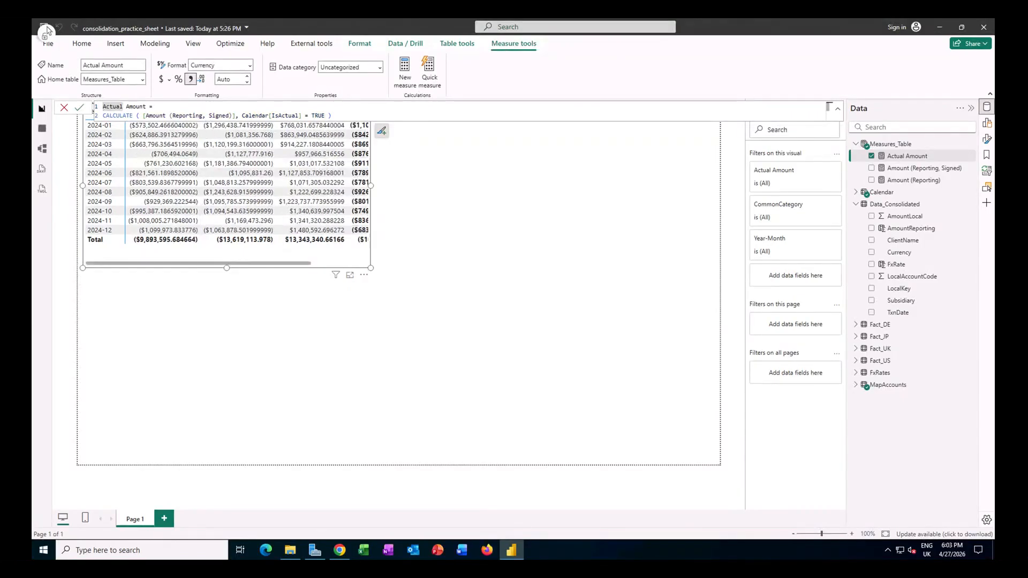
{"action": "left_click", "coordinate": [230, 80]}
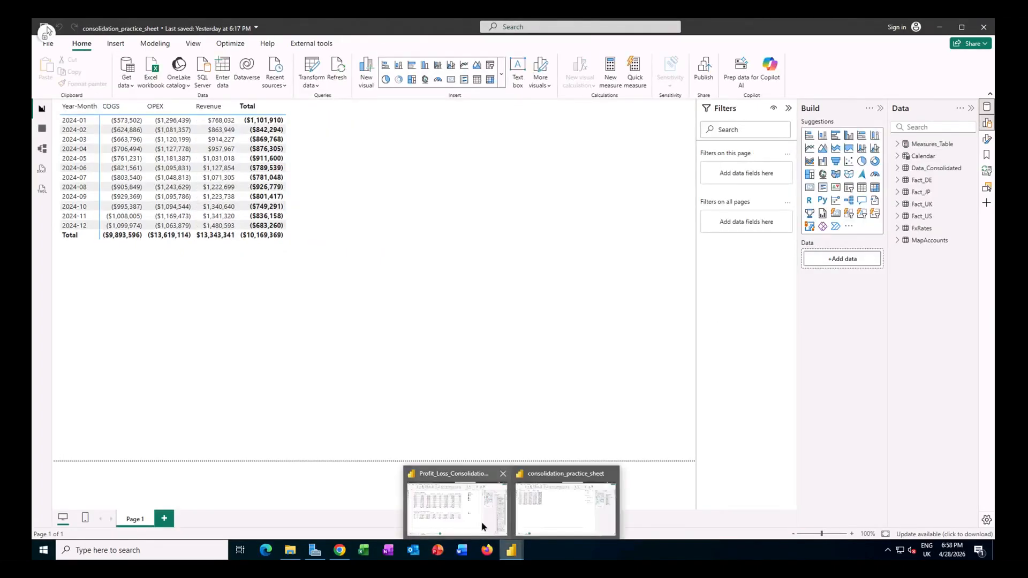
Step: Switch to the Profit_Loss_Consolidation_Forecast report and examine the Revenue (Actual) measure's formula and display folder in the model view
{"action": "left_click", "coordinate": [484, 527]}
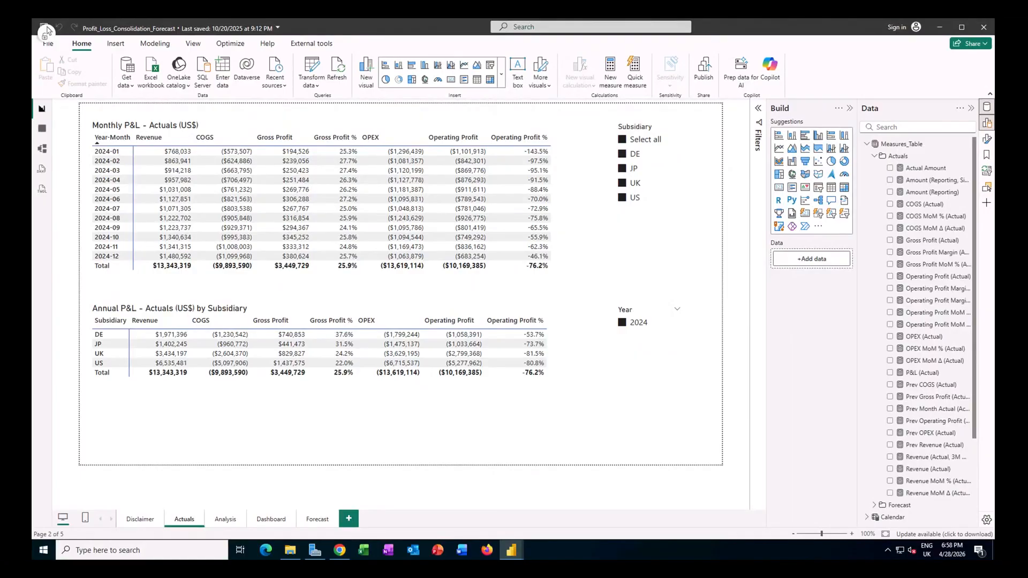
{"action": "left_click", "coordinate": [558, 171]}
{"action": "left_click", "coordinate": [41, 151]}
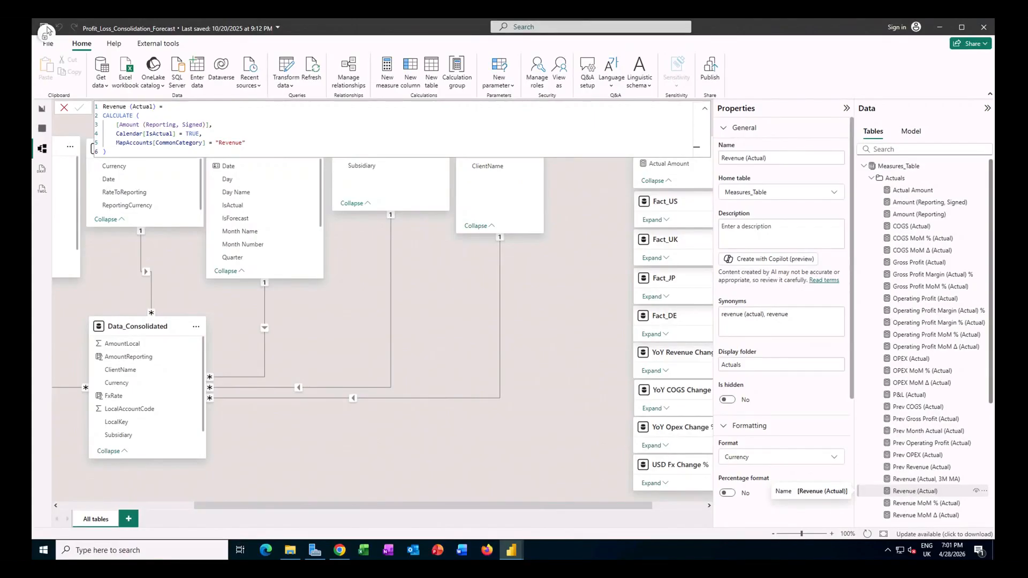
{"action": "left_click", "coordinate": [910, 494]}
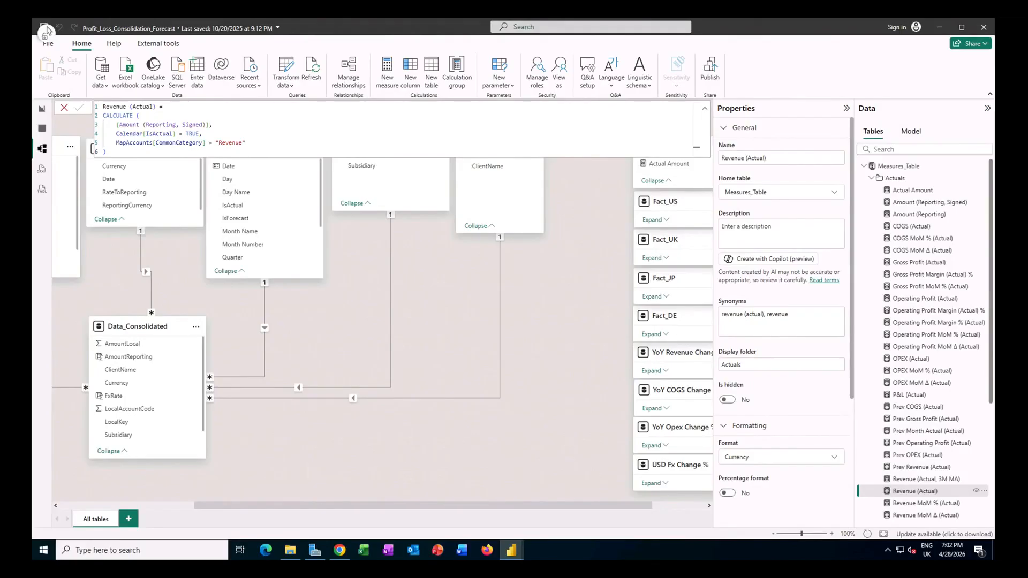
Step: Return to the report view and examine which fields build the Monthly P&L – Actuals (US$) matrix
{"action": "left_click", "coordinate": [42, 109]}
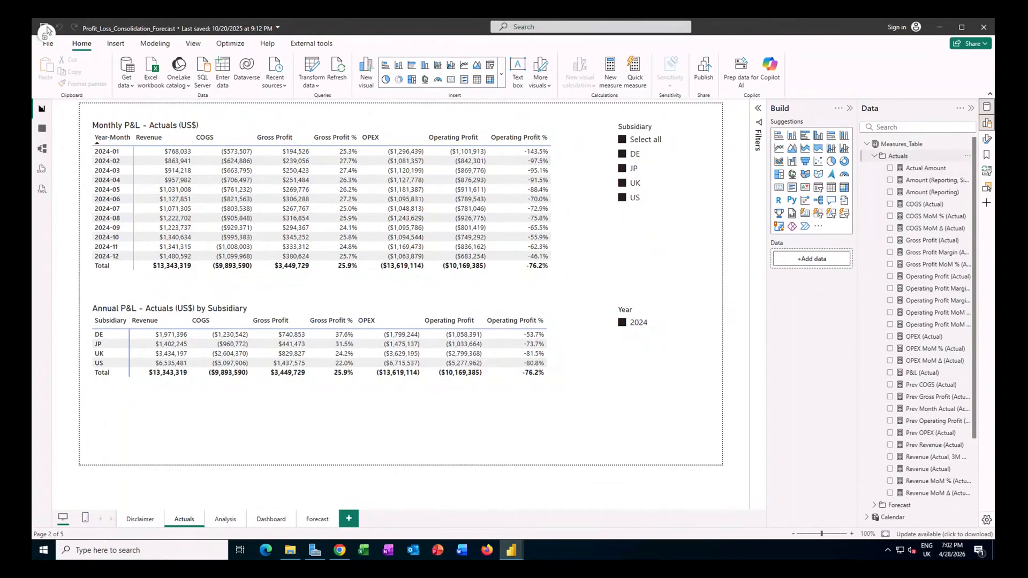
{"action": "right_click", "coordinate": [904, 157]}
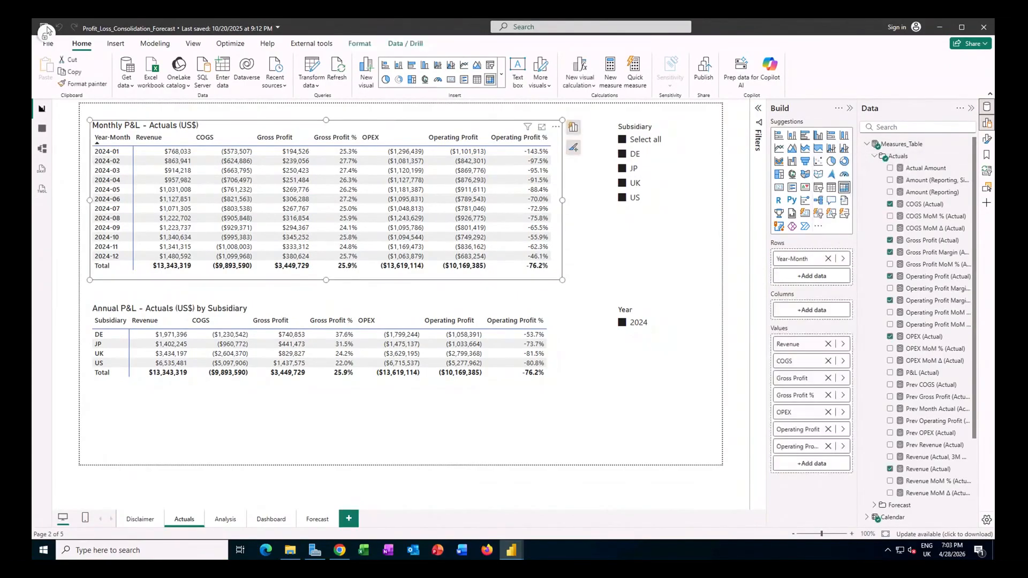
{"action": "left_click", "coordinate": [574, 128]}
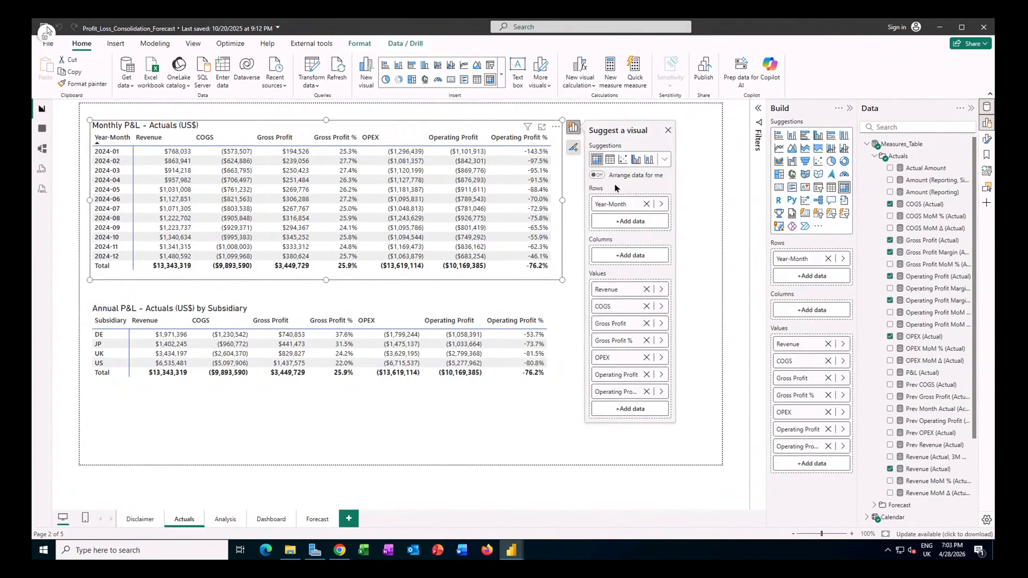
Step: Examine the formulas of the Revenue, COGS, Gross Profit and Gross Profit Margin % actuals measures used in the monthly matrix
{"action": "left_click", "coordinate": [920, 468]}
{"action": "left_click", "coordinate": [605, 306]}
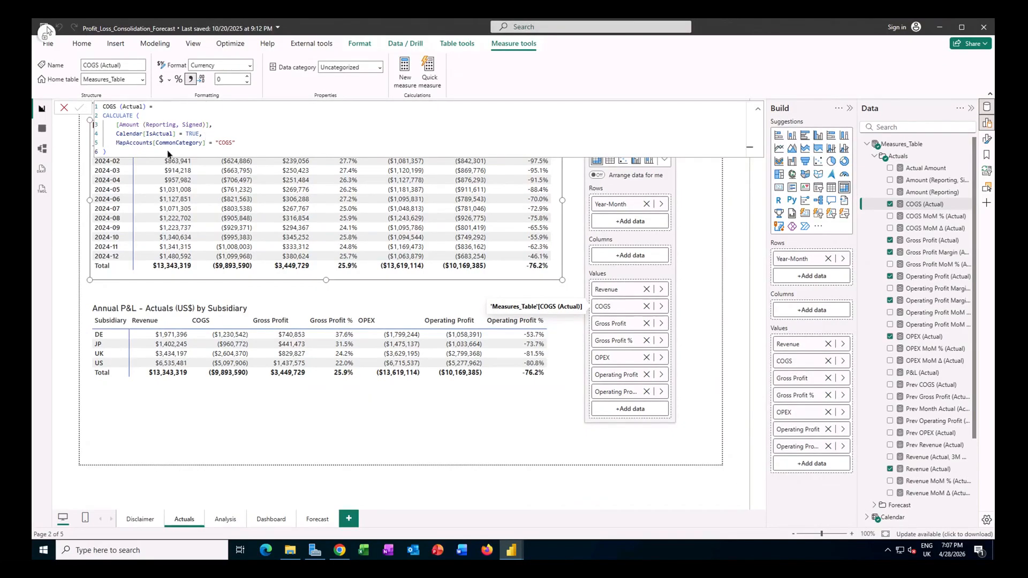
{"action": "left_click", "coordinate": [624, 330]}
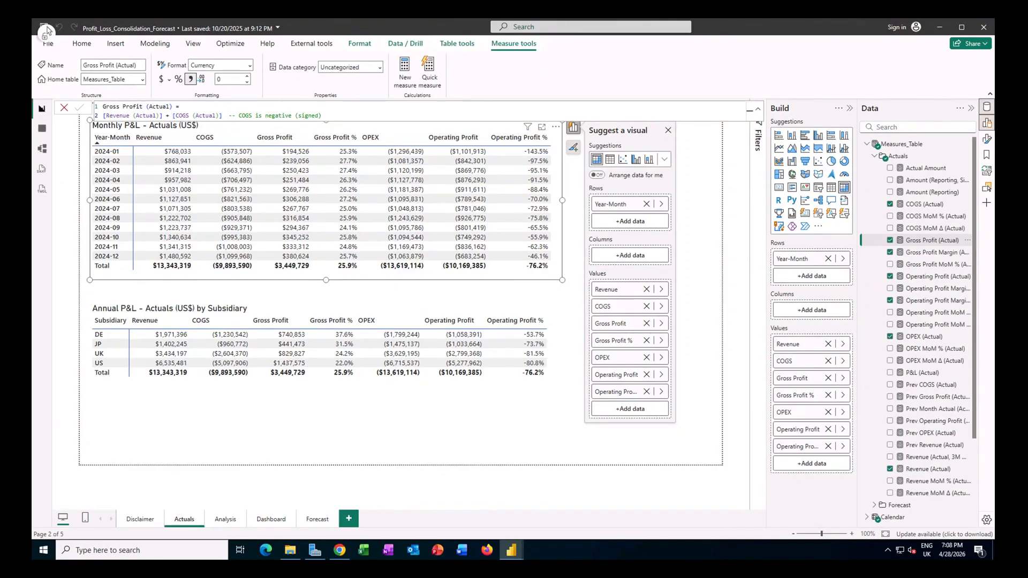
{"action": "left_click", "coordinate": [934, 252]}
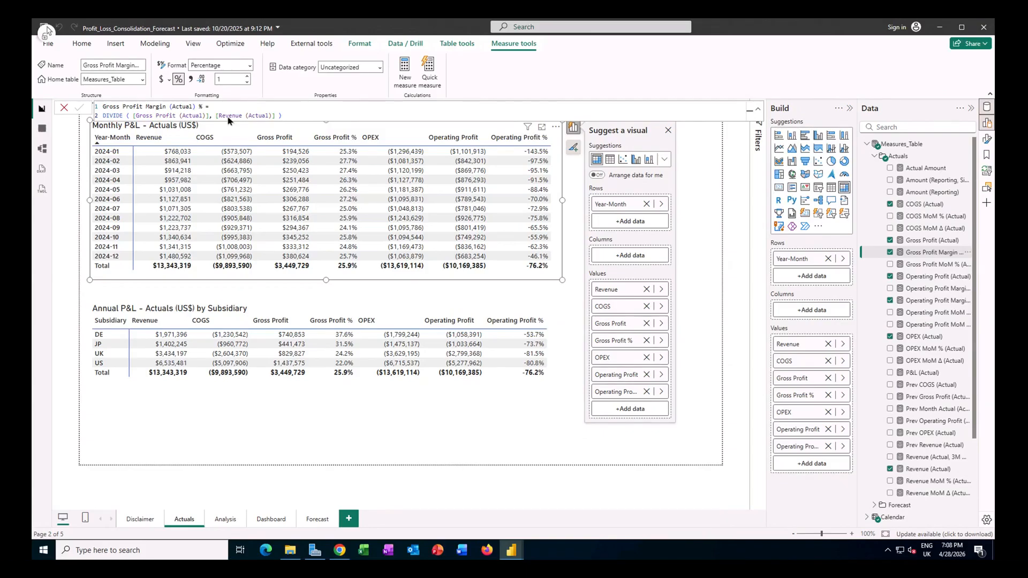
Step: Examine the formulas of the OPEX (Actual), Operating Profit (Actual) and Operating Profit Margin % (Actual) measures
{"action": "left_click", "coordinate": [913, 337]}
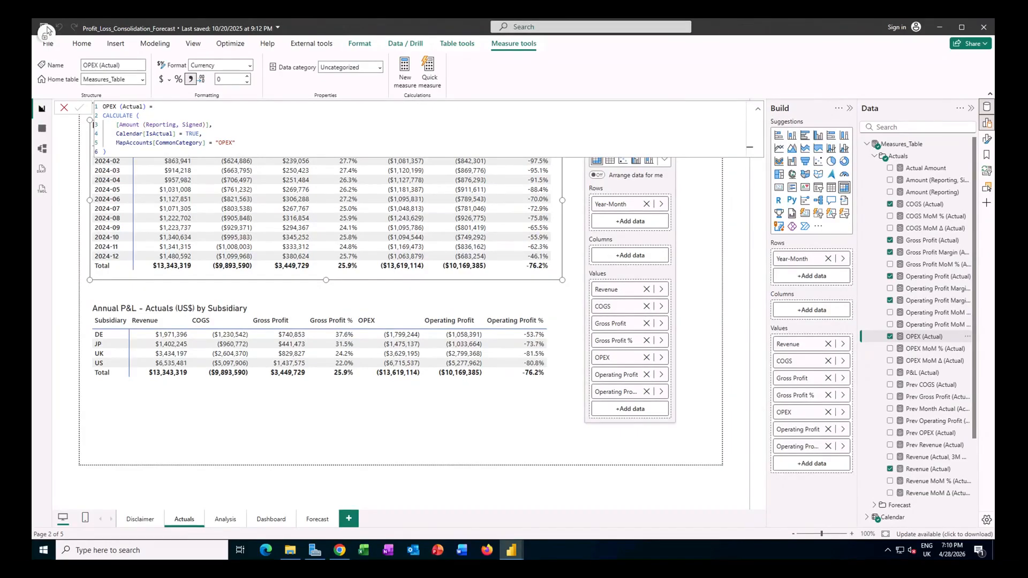
{"action": "left_click", "coordinate": [923, 278]}
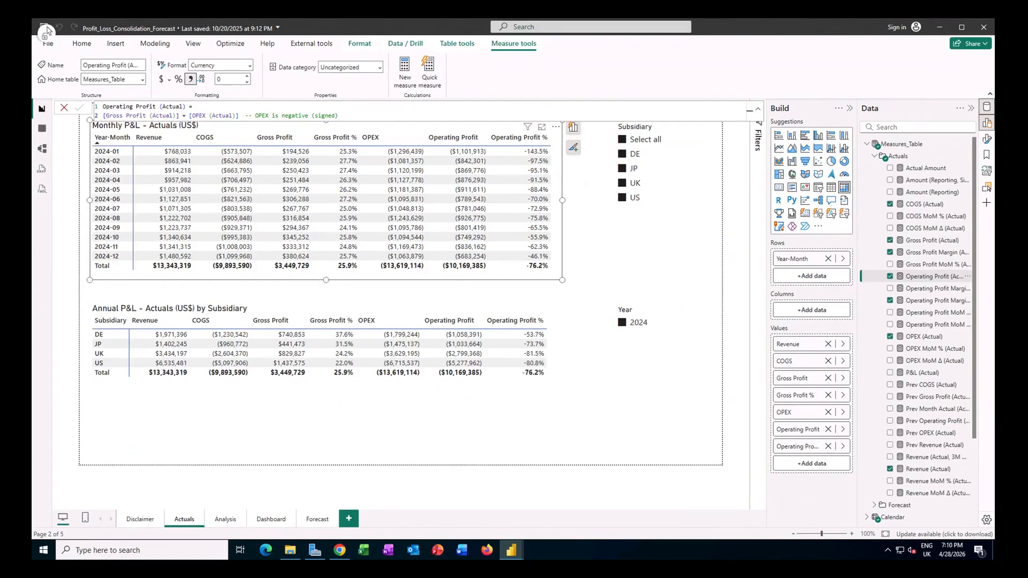
{"action": "left_click", "coordinate": [934, 300]}
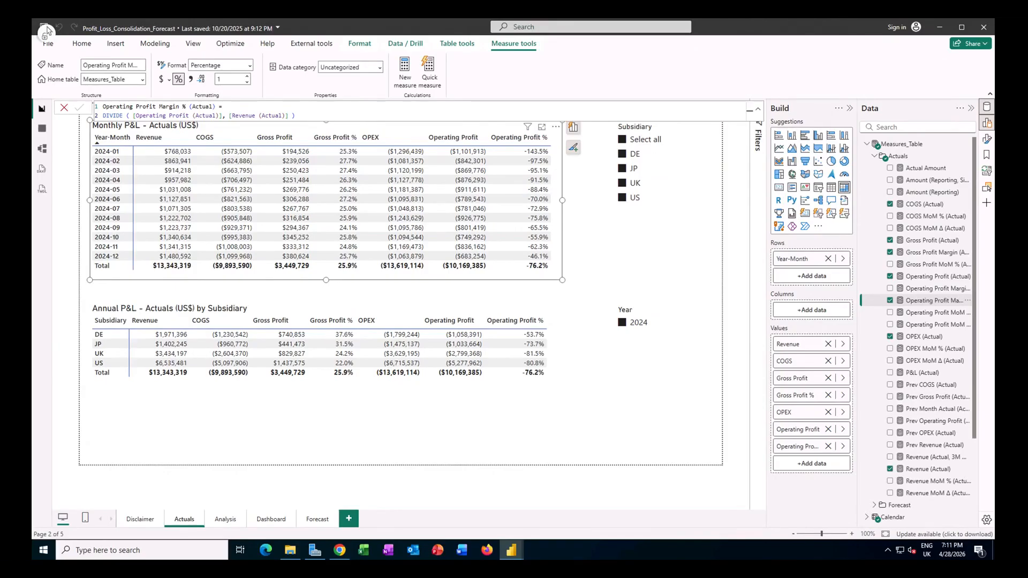
Step: Check how the monthly P&L matrix responds to filtering by subsidiary DE, JP, UK and US, ending with all subsidiaries selected
{"action": "left_click", "coordinate": [571, 217]}
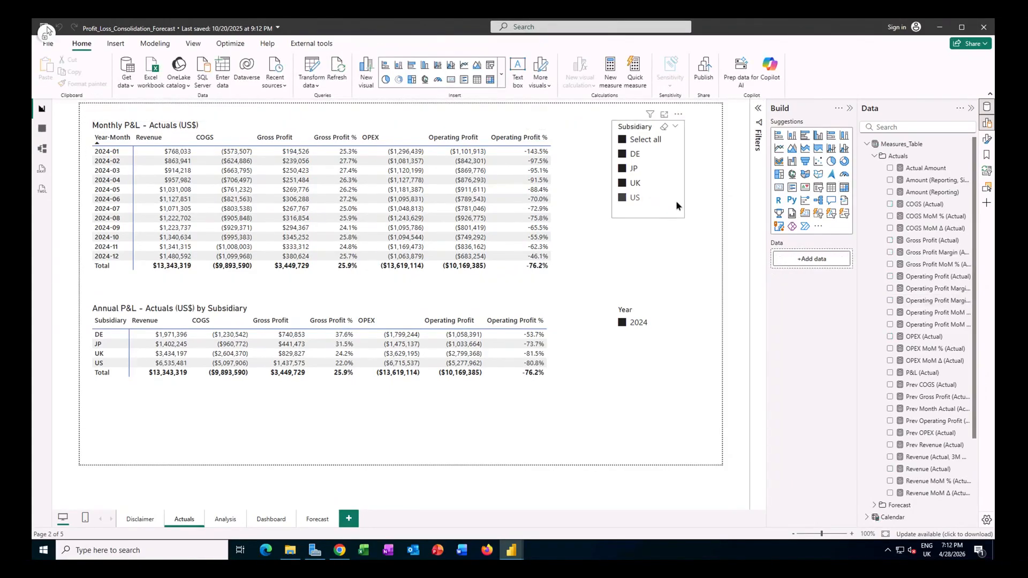
{"action": "left_click", "coordinate": [643, 141]}
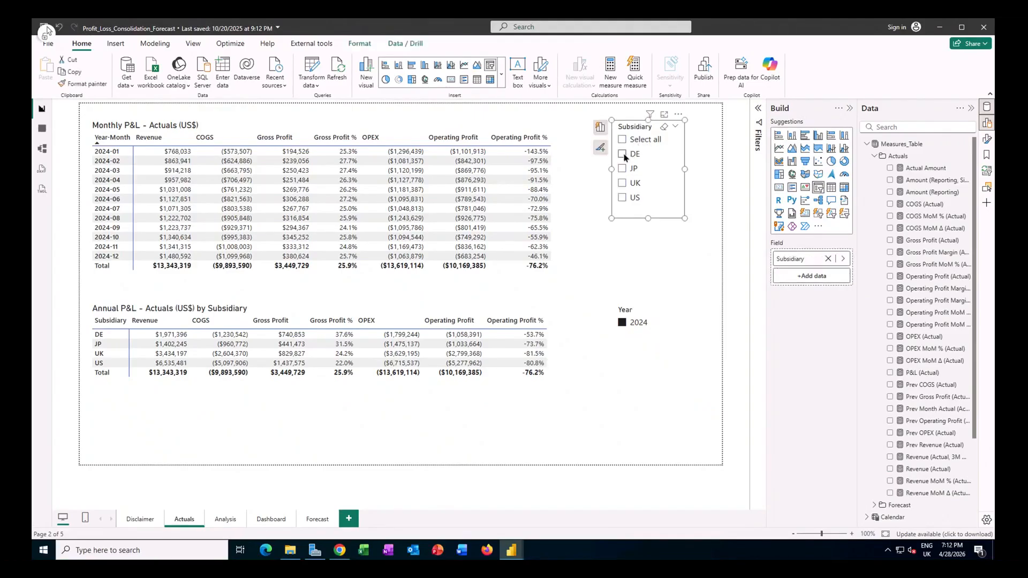
{"action": "left_click", "coordinate": [624, 155]}
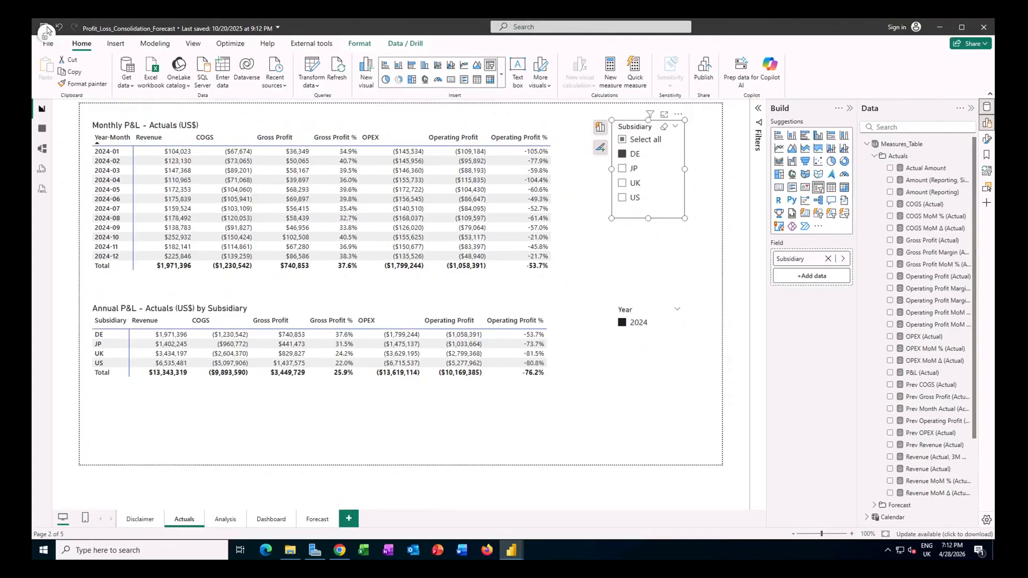
{"action": "left_click", "coordinate": [624, 170]}
{"action": "left_click", "coordinate": [624, 184]}
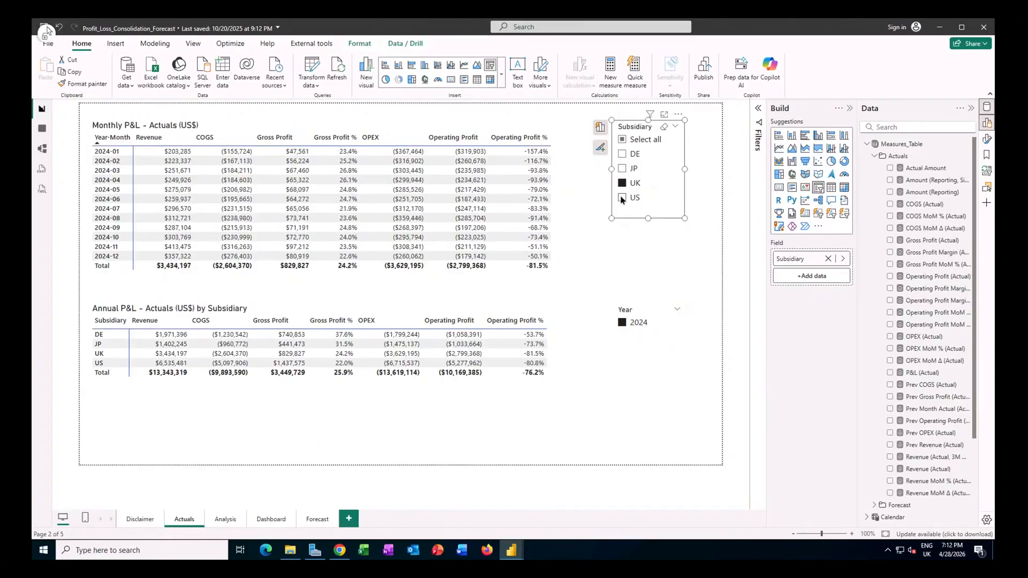
{"action": "left_click", "coordinate": [622, 199]}
{"action": "left_click", "coordinate": [625, 169], "text": "ctrl"}
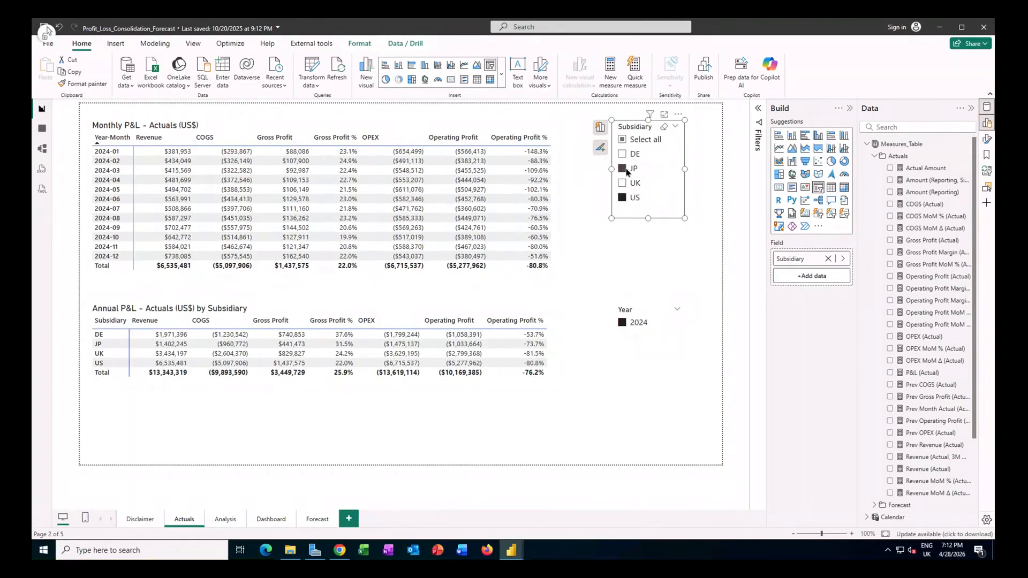
{"action": "left_click", "coordinate": [624, 140]}
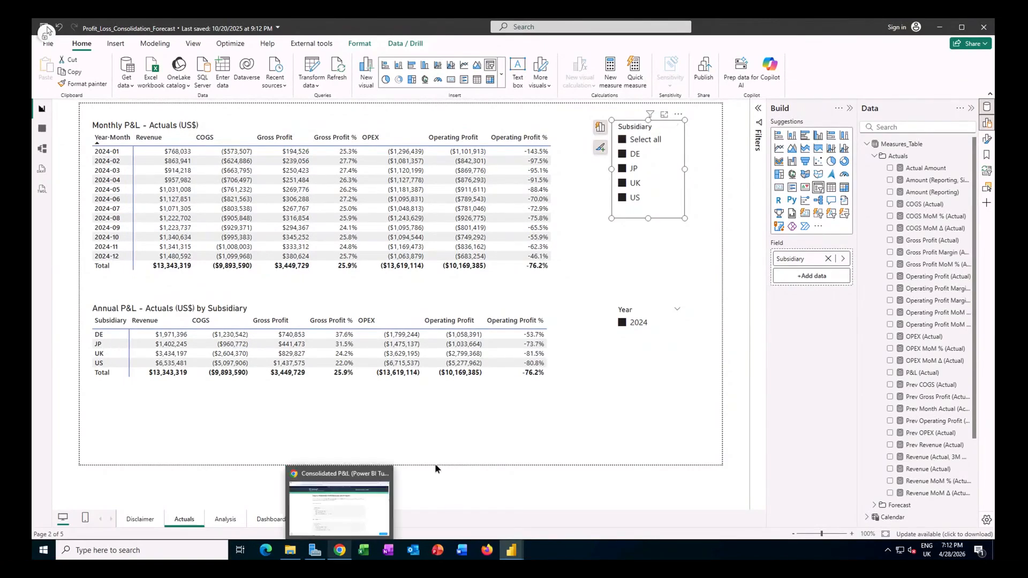
Step: Switch to the Consolidated P&L tutorial in Chrome and select the Subsidiary table's DAX formula in Step 4b
{"action": "left_click", "coordinate": [337, 555]}
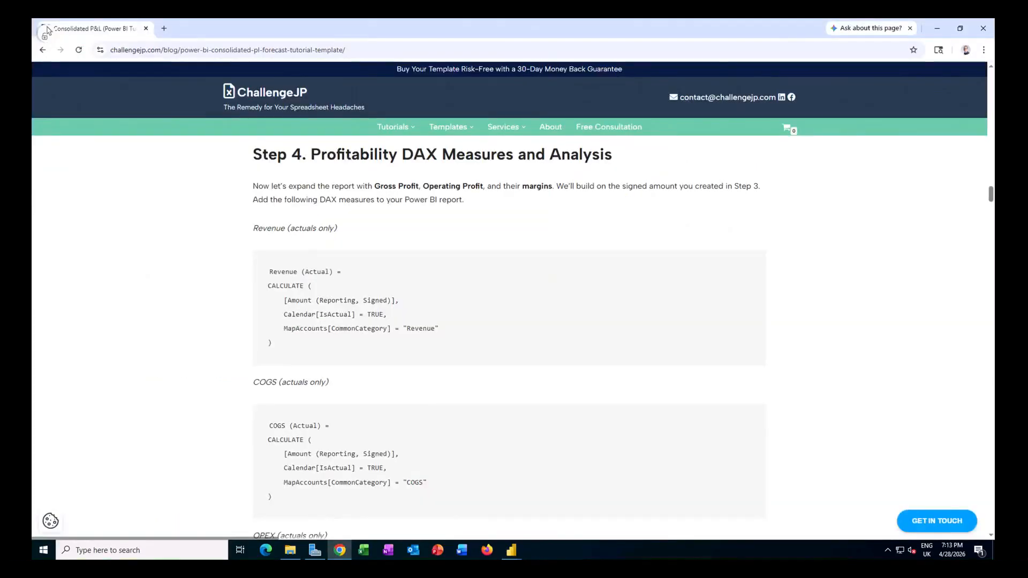
{"action": "scroll", "coordinate": [523, 268], "scroll_direction": "down", "scroll_amount": 1}
{"action": "scroll", "coordinate": [523, 268], "scroll_direction": "up", "scroll_amount": 1}
{"action": "scroll", "coordinate": [523, 269], "scroll_direction": "down", "scroll_amount": 20}
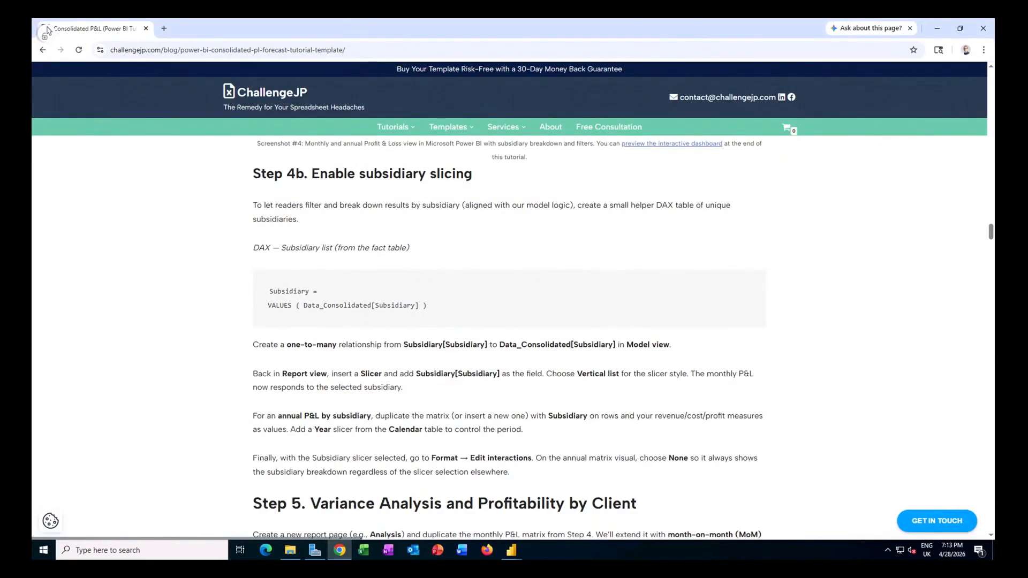
{"action": "left_click_drag", "start_coordinate": [433, 306], "coordinate": [268, 289]}
{"action": "key", "text": "ctrl+c"}
Step: Switch back to the Profit_Loss_Consolidation_Forecast report and examine the Subsidiary table's formula and relationship in the model view
{"action": "mouse_move", "coordinate": [511, 550]}
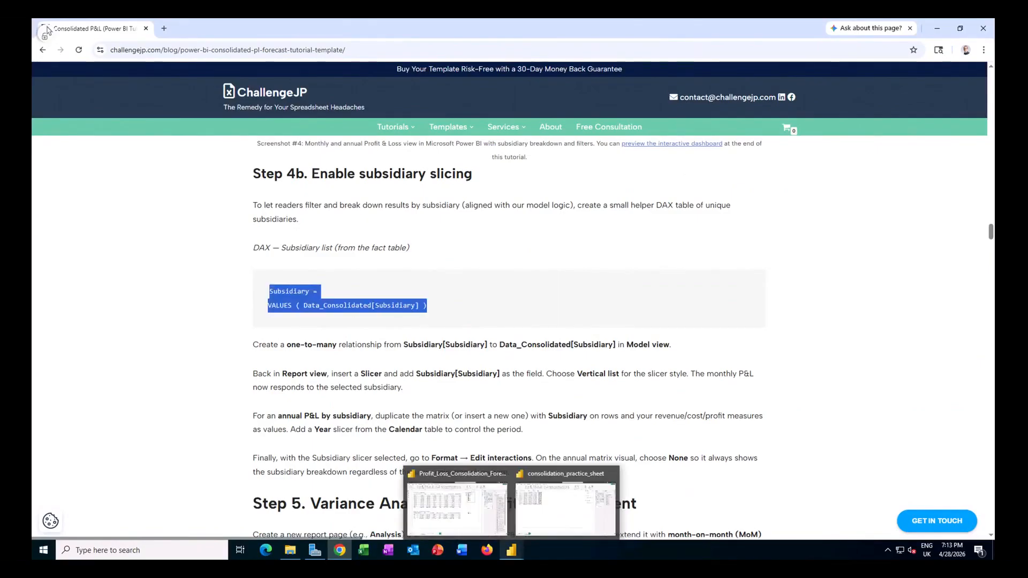
{"action": "left_click", "coordinate": [459, 523]}
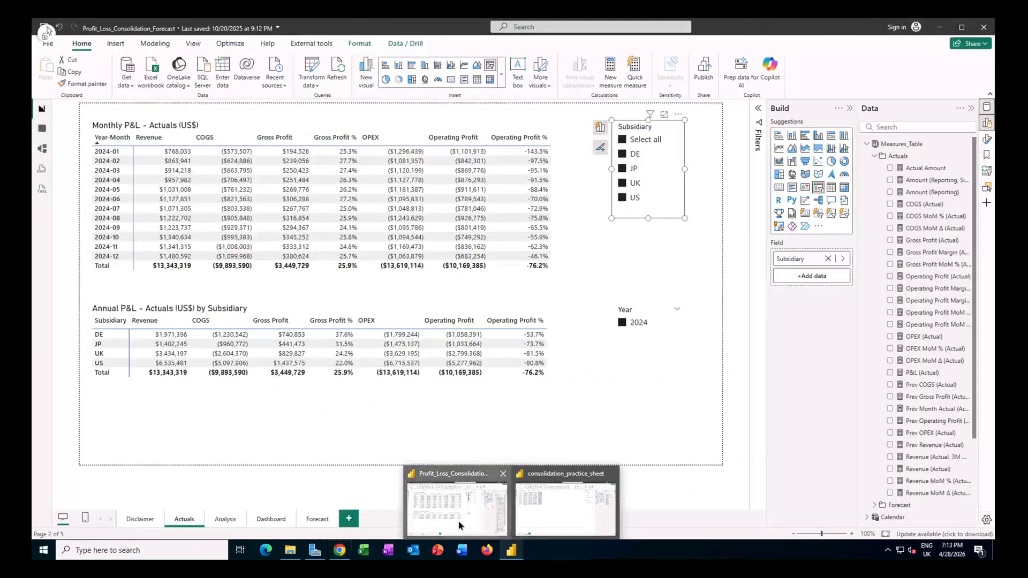
{"action": "left_click", "coordinate": [43, 150]}
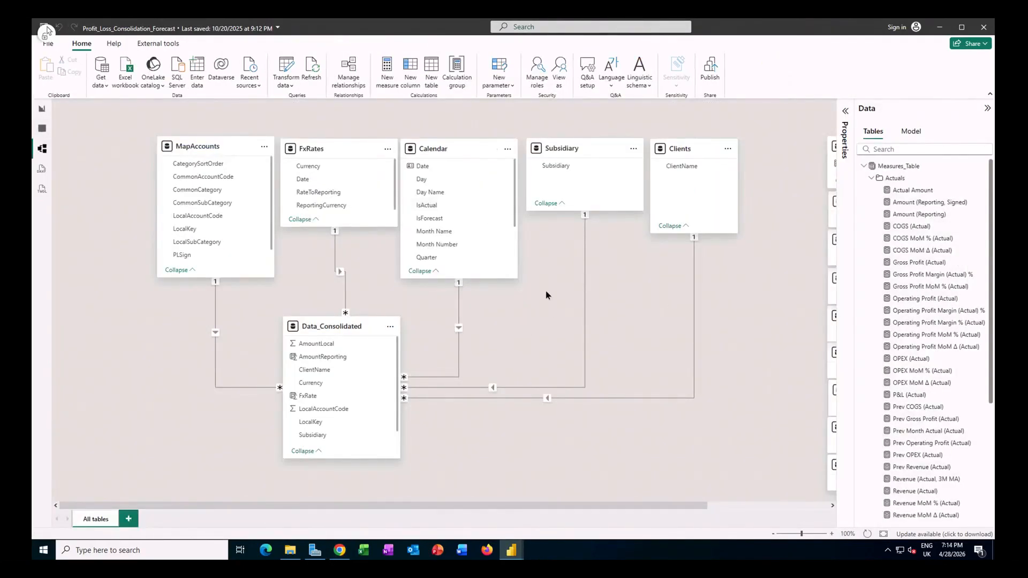
{"action": "left_click", "coordinate": [574, 146]}
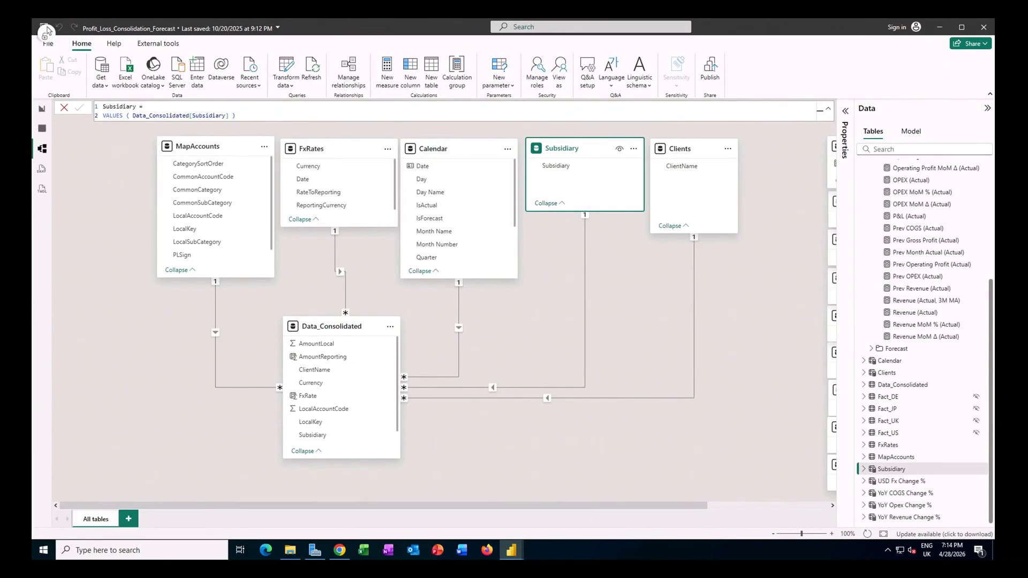
{"action": "left_click", "coordinate": [431, 73]}
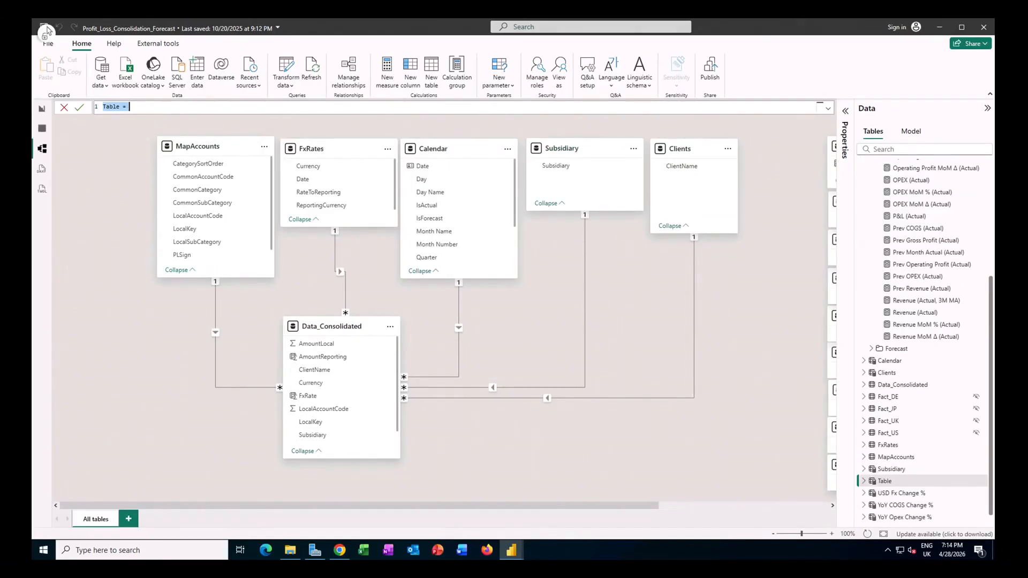
{"action": "key", "text": "ctrl+v"}
{"action": "key", "text": "Return"}
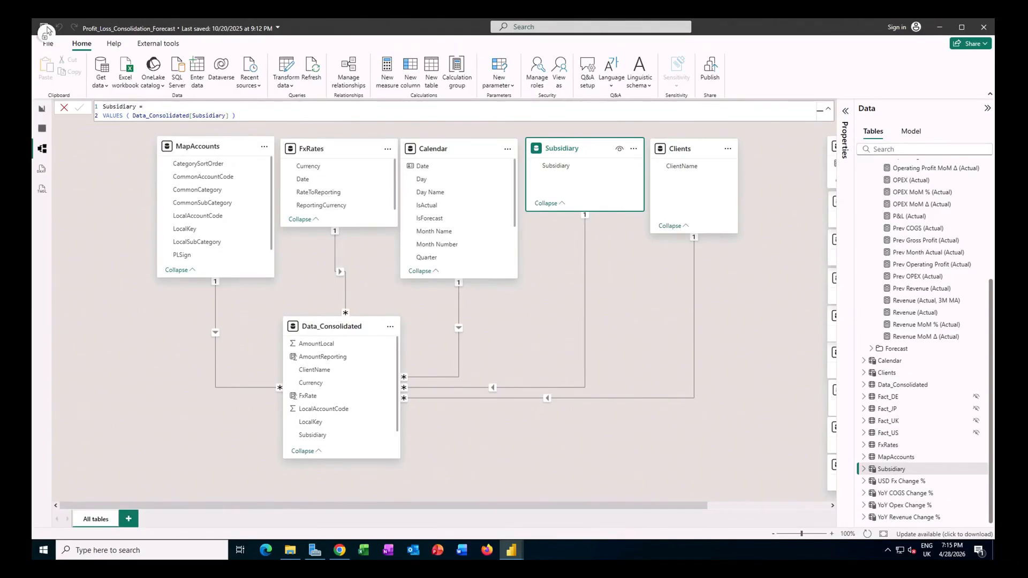
Step: Examine the Subsidiary table's rows in the table view and the Clients table's formula in the model view
{"action": "left_click", "coordinate": [41, 128]}
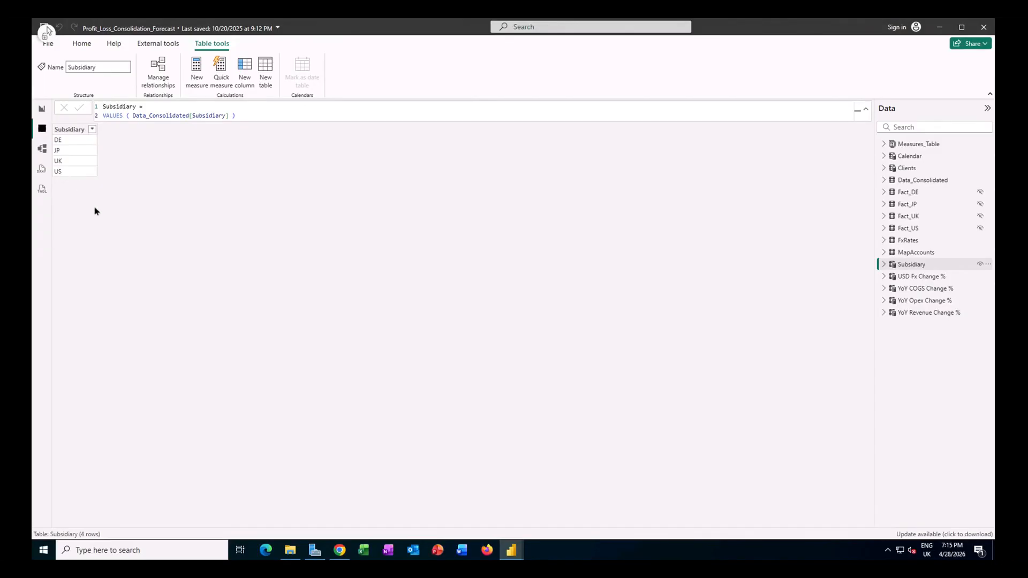
{"action": "left_click", "coordinate": [42, 149]}
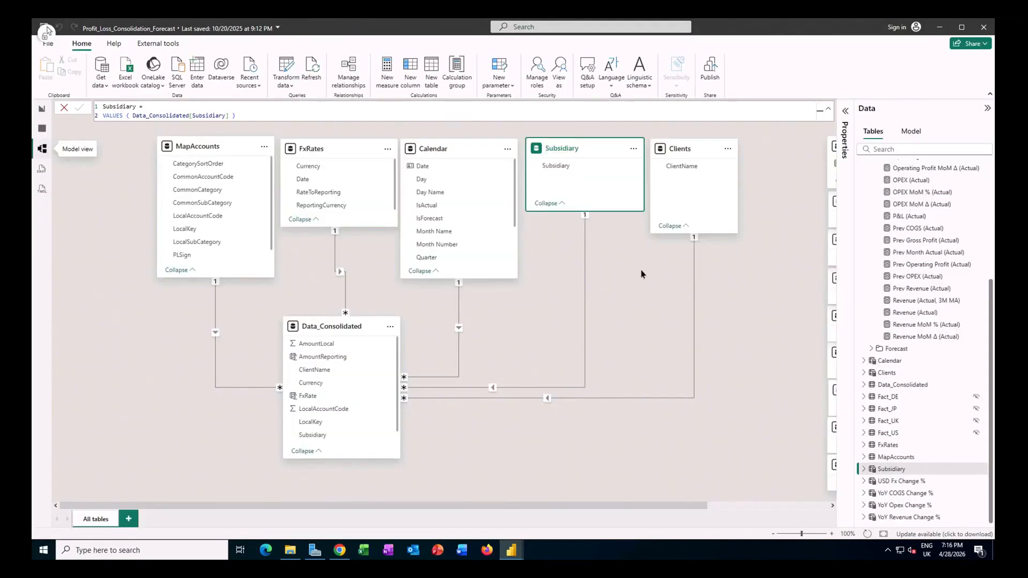
{"action": "left_click", "coordinate": [688, 150]}
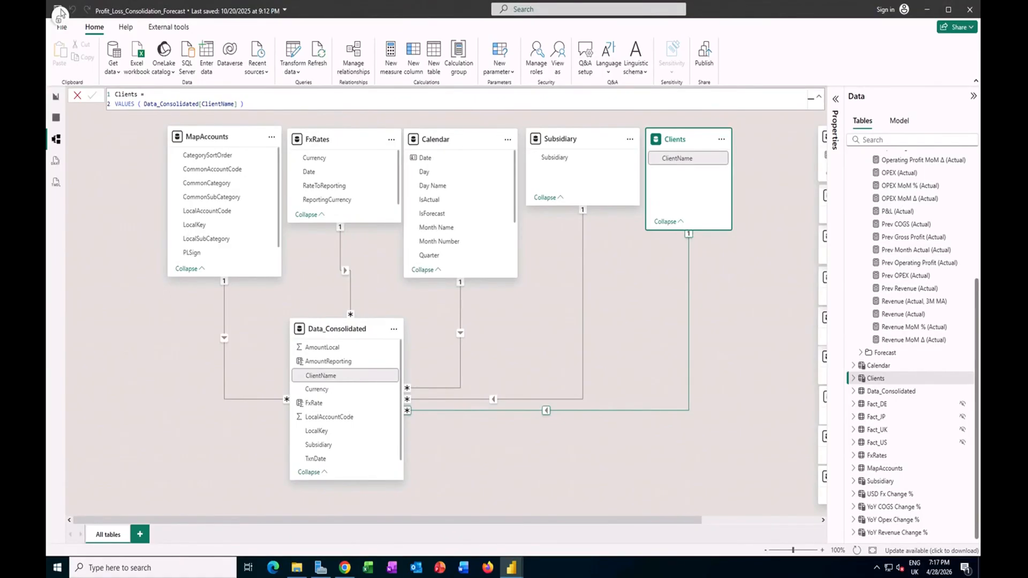
Step: Return to the report view, locate the Slicer among the available visuals, and examine which field the Subsidiary slicer uses
{"action": "left_click", "coordinate": [57, 101]}
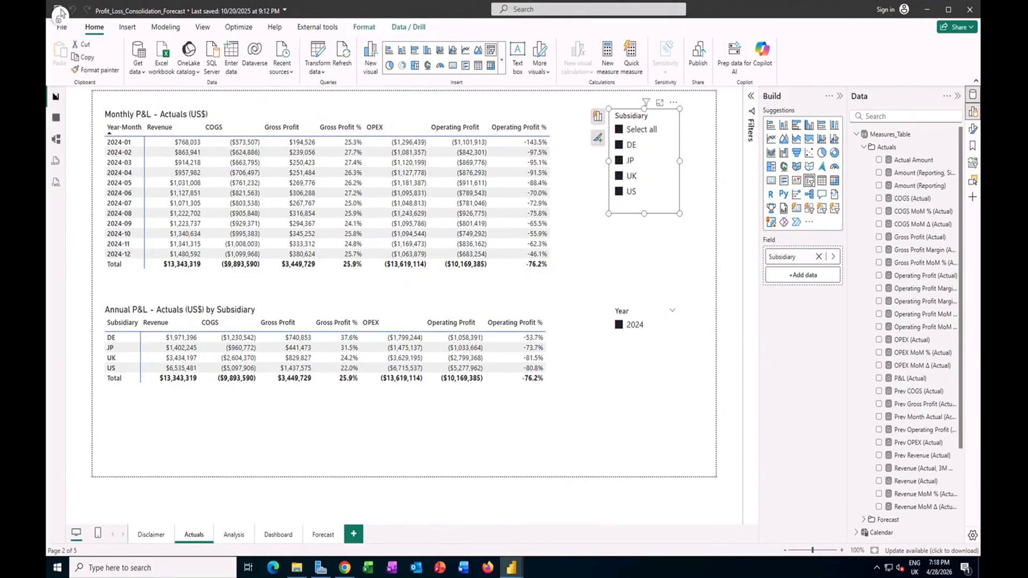
{"action": "left_click", "coordinate": [127, 27]}
{"action": "left_click", "coordinate": [219, 65]}
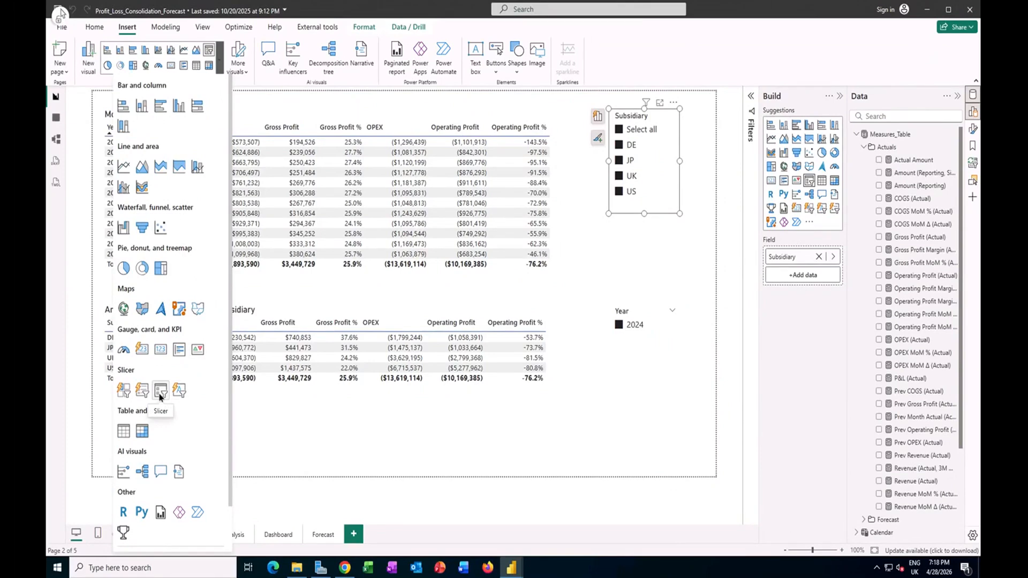
{"action": "left_click", "coordinate": [598, 117]}
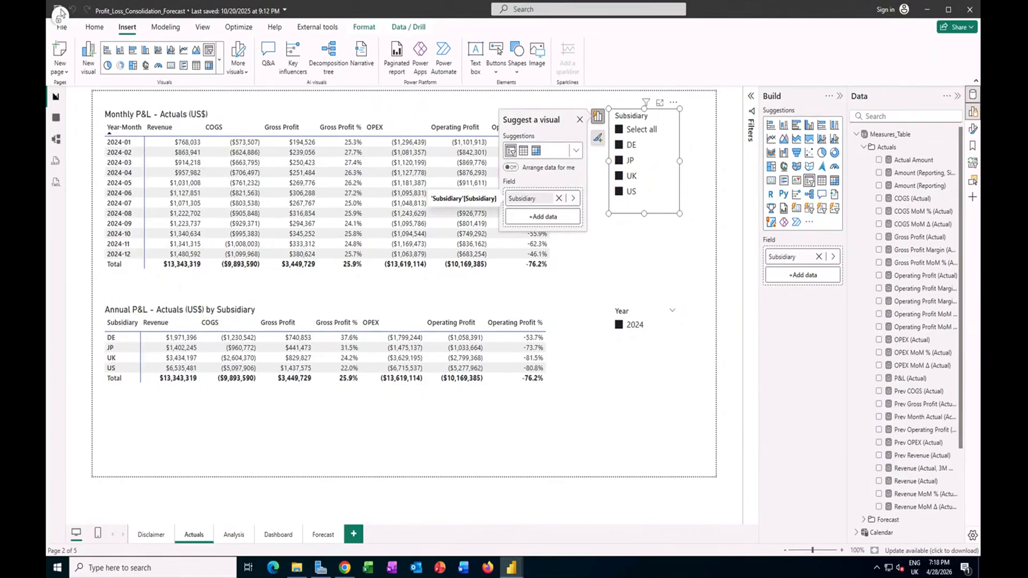
{"action": "left_click", "coordinate": [661, 247]}
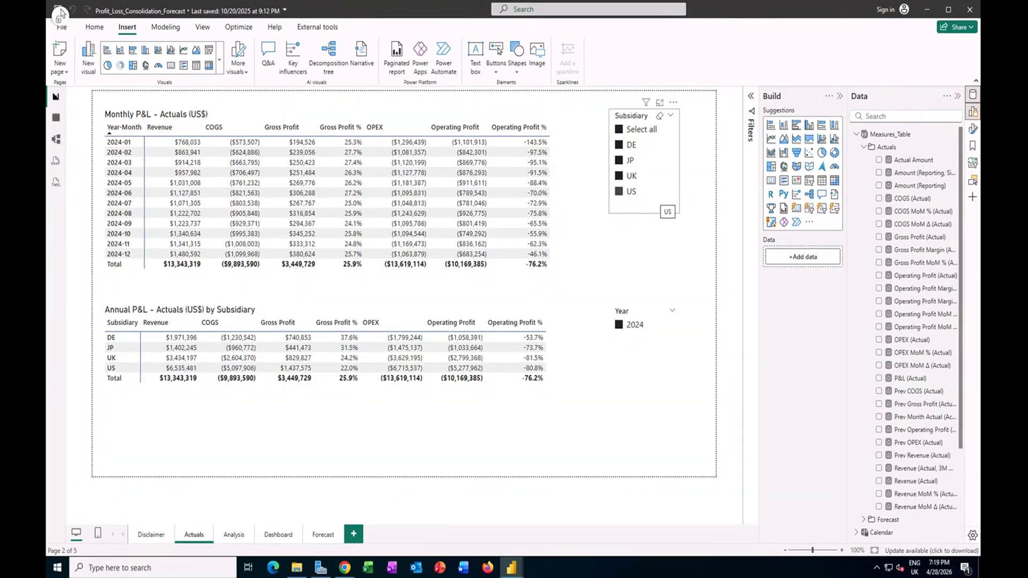
Step: Examine which fields build the Annual P&L – Actuals (US$) by Subsidiary matrix and the Year slicer
{"action": "left_click", "coordinate": [482, 309]}
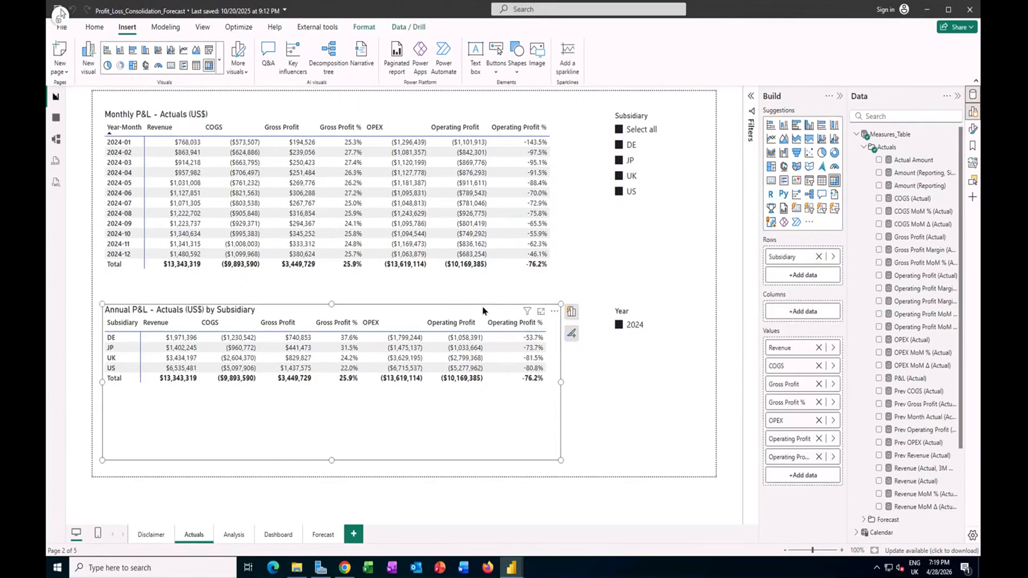
{"action": "left_click", "coordinate": [571, 314]}
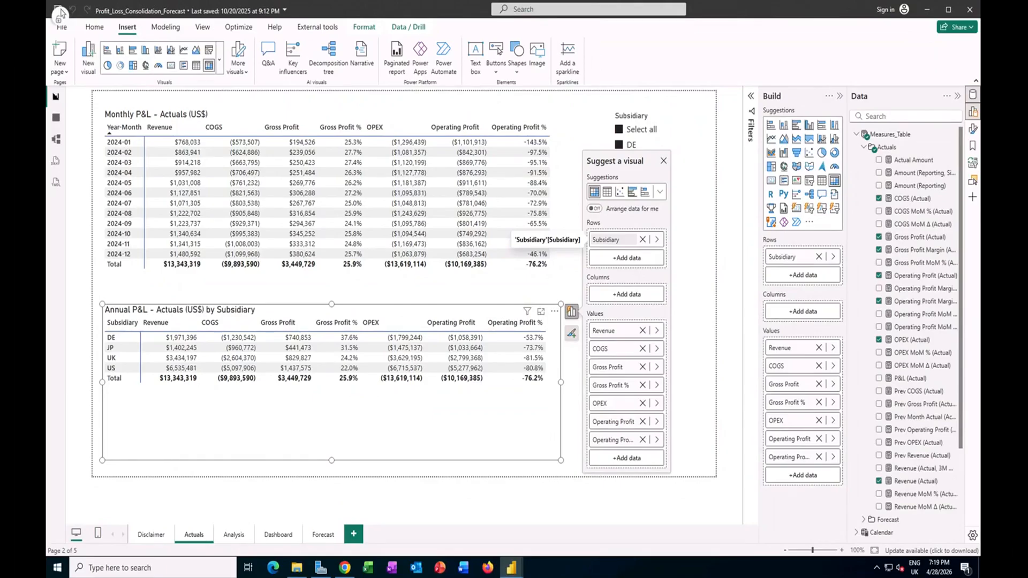
{"action": "left_click", "coordinate": [696, 288]}
{"action": "left_click", "coordinate": [642, 313]}
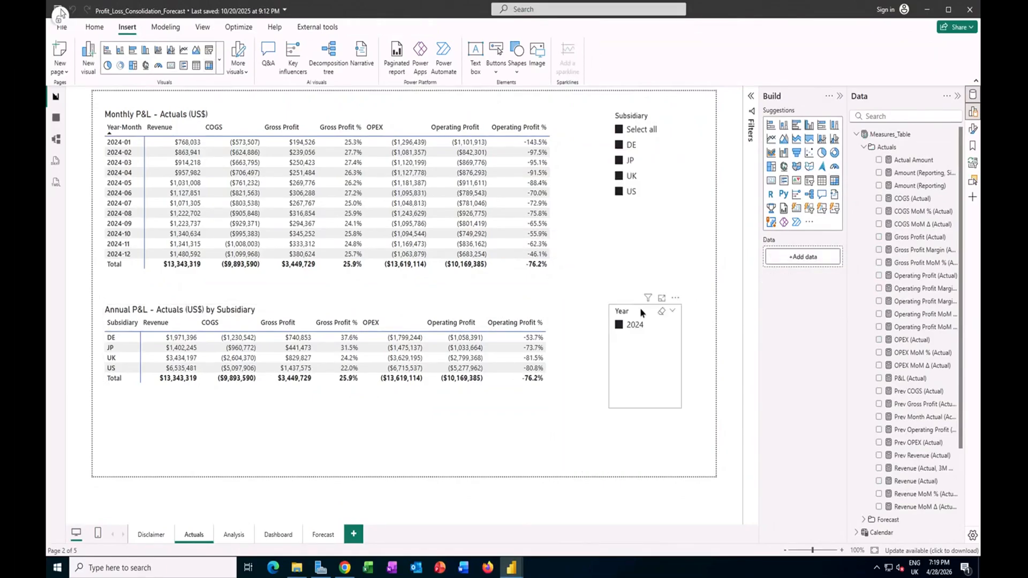
{"action": "left_click", "coordinate": [638, 313]}
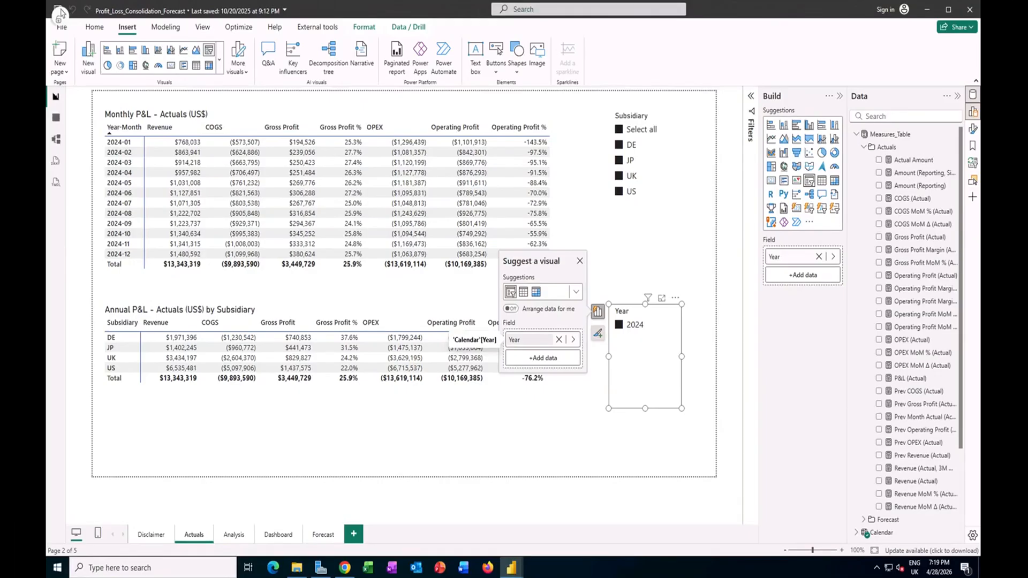
{"action": "key", "text": "Escape"}
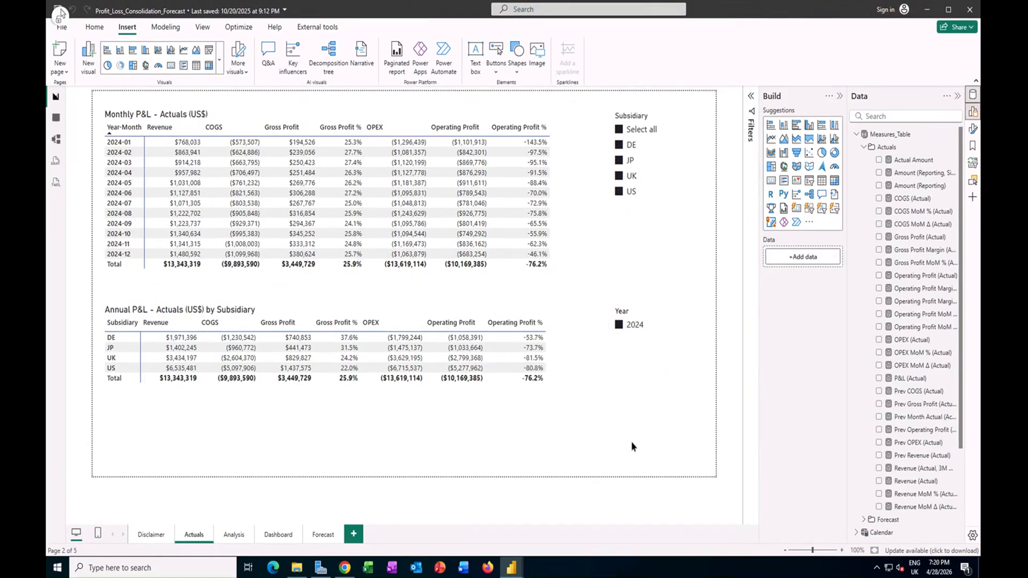
Step: On the Analysis page, examine the MoM variance matrix's fields and the formulas of Revenue MoM Δ (Actual) and Prev Revenue (Actual)
{"action": "left_click", "coordinate": [234, 535]}
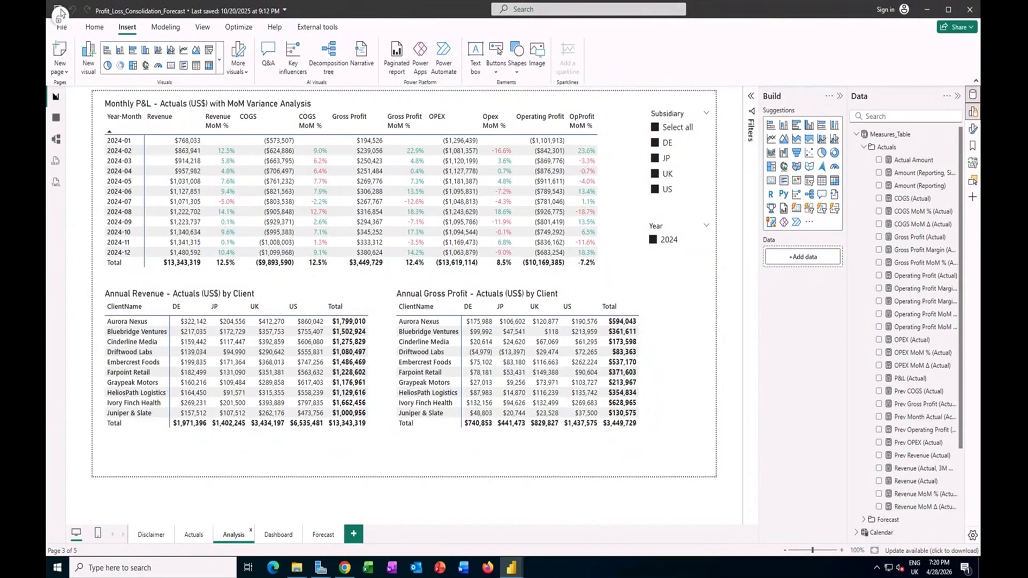
{"action": "left_click", "coordinate": [371, 274]}
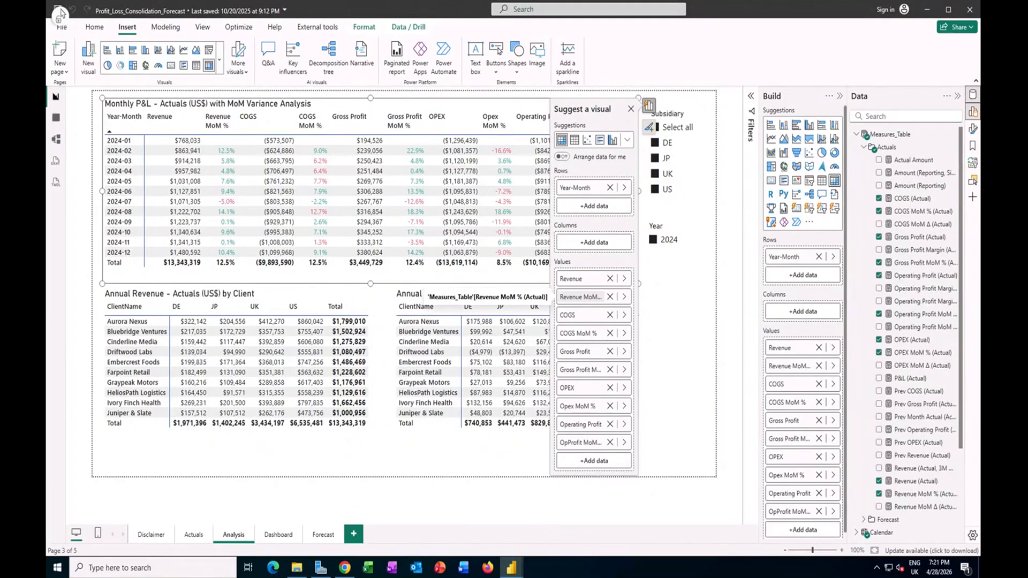
{"action": "left_click", "coordinate": [919, 506]}
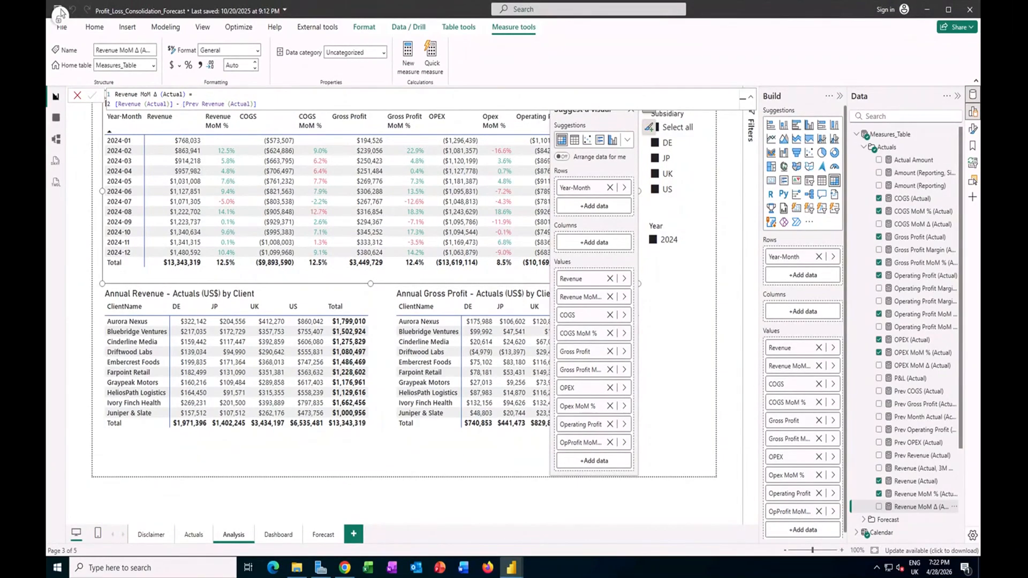
{"action": "left_click", "coordinate": [921, 456]}
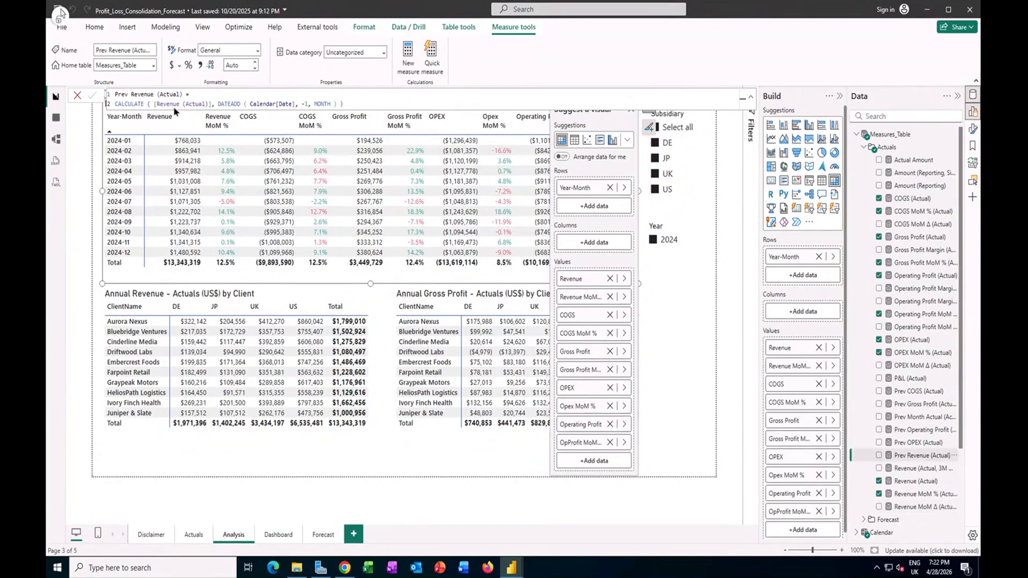
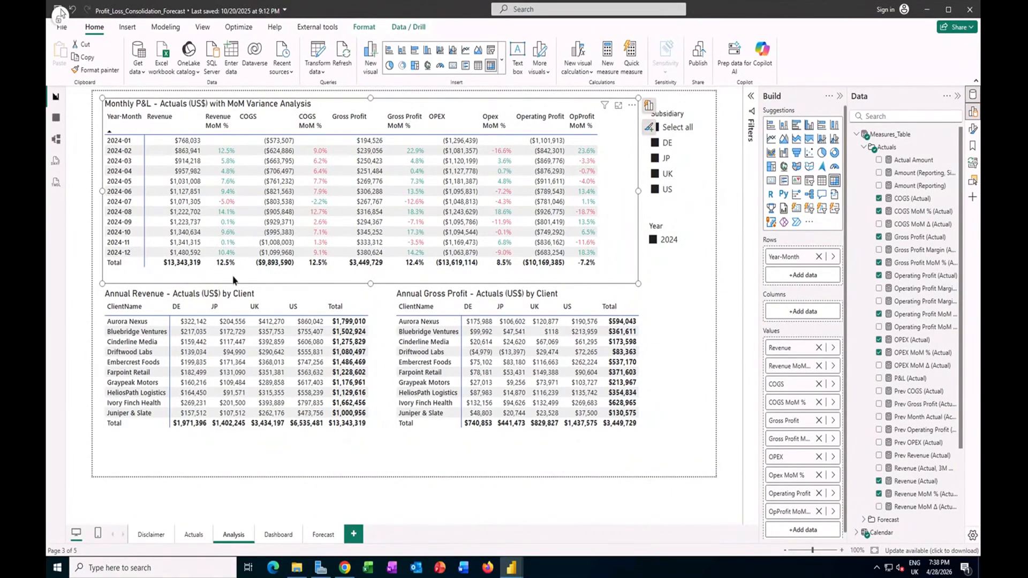
Step: Examine the font color rules applied to the Revenue MoM % series in the Monthly P&L matrix's cell elements
{"action": "left_click", "coordinate": [974, 132]}
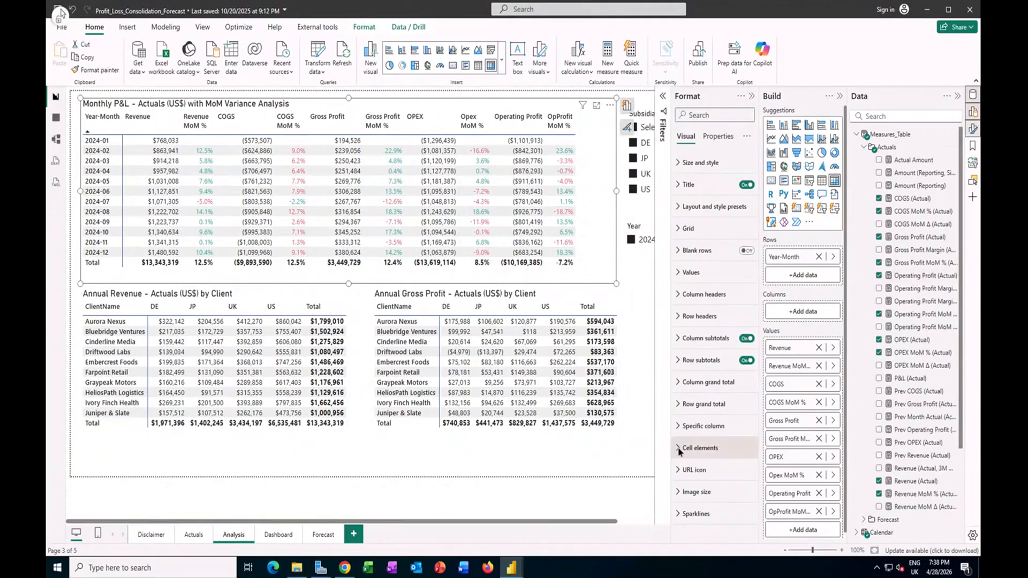
{"action": "left_click", "coordinate": [679, 449]}
{"action": "scroll", "coordinate": [749, 407], "scroll_direction": "down", "scroll_amount": 3}
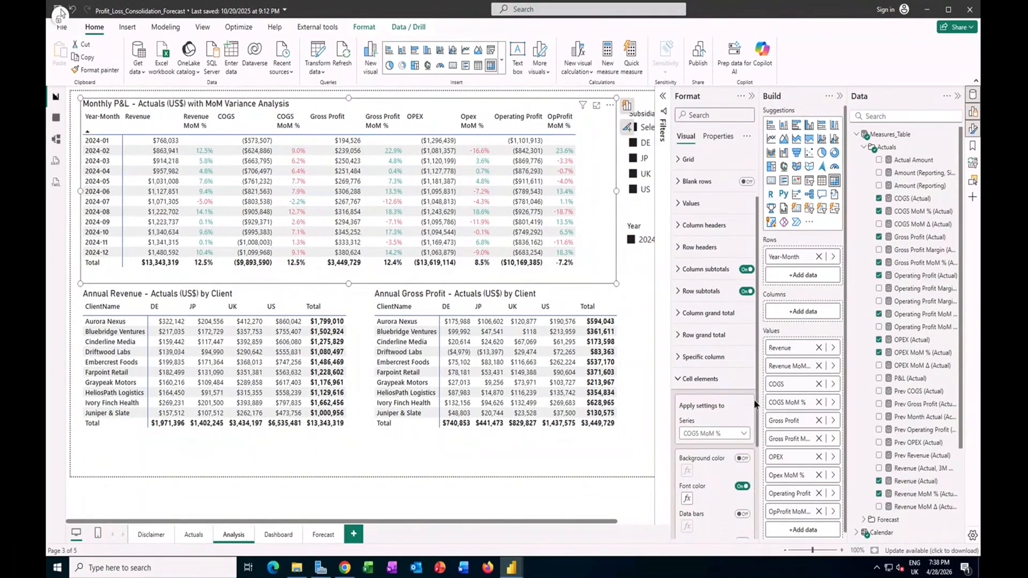
{"action": "scroll", "coordinate": [752, 386], "scroll_direction": "down", "scroll_amount": 3}
{"action": "left_click", "coordinate": [746, 351]}
{"action": "left_click", "coordinate": [745, 352]}
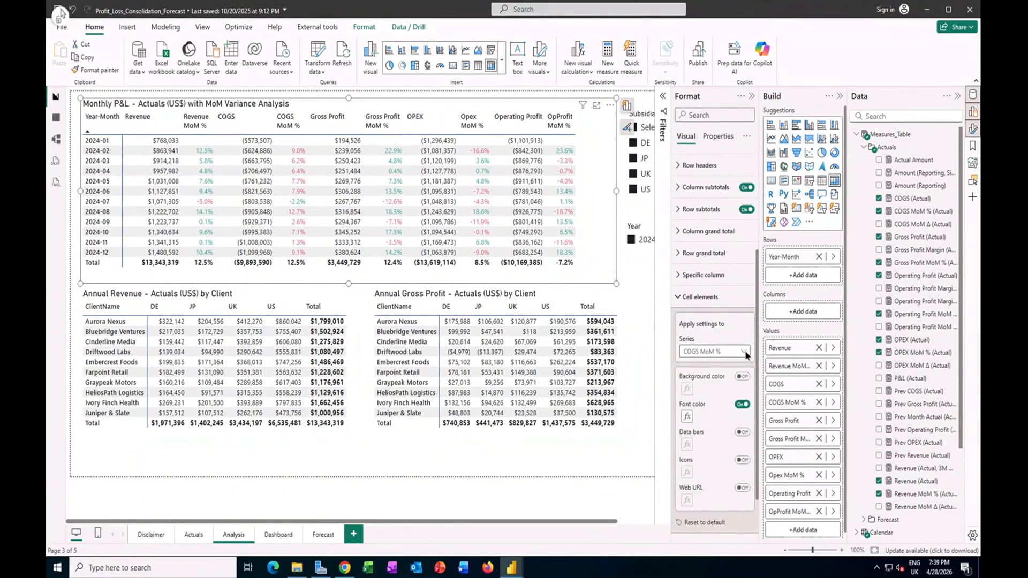
{"action": "left_click", "coordinate": [745, 352]}
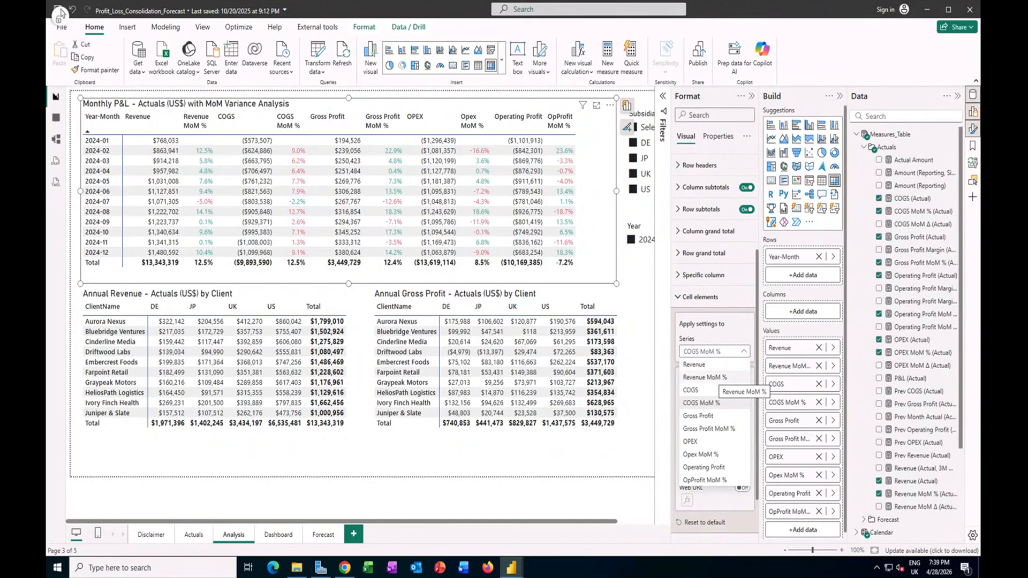
{"action": "left_click", "coordinate": [716, 378]}
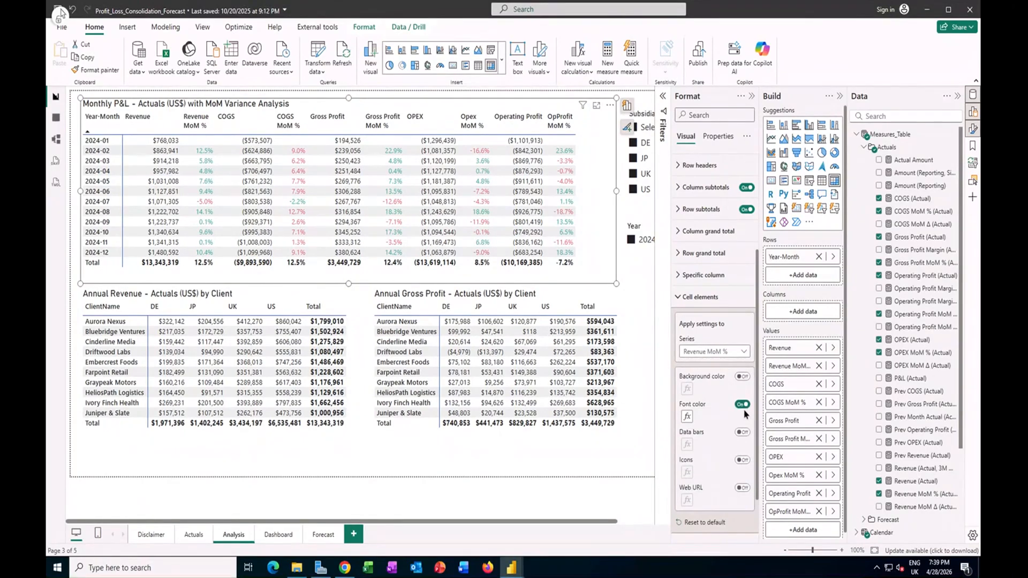
{"action": "left_click", "coordinate": [687, 417]}
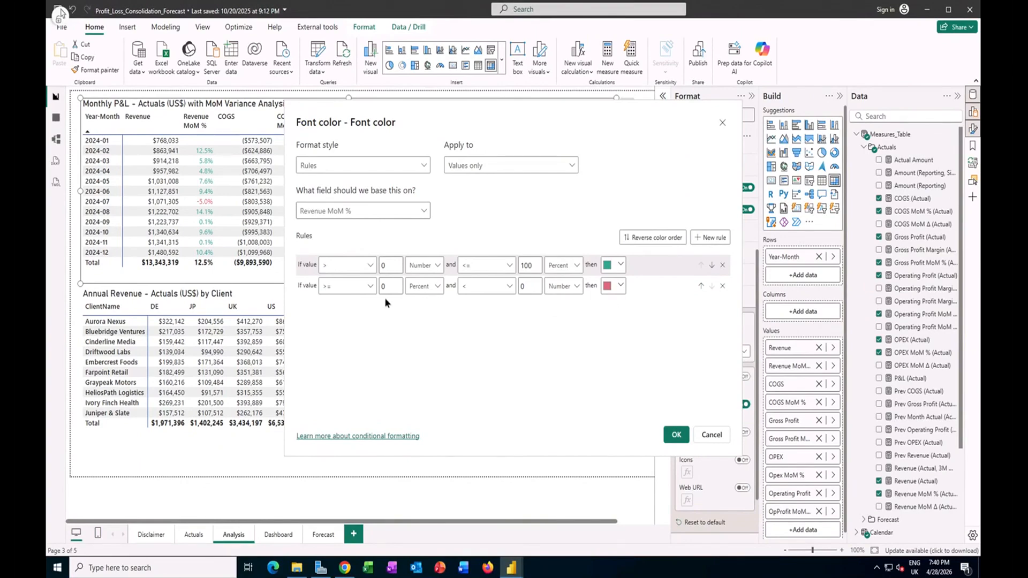
{"action": "key", "text": "Return"}
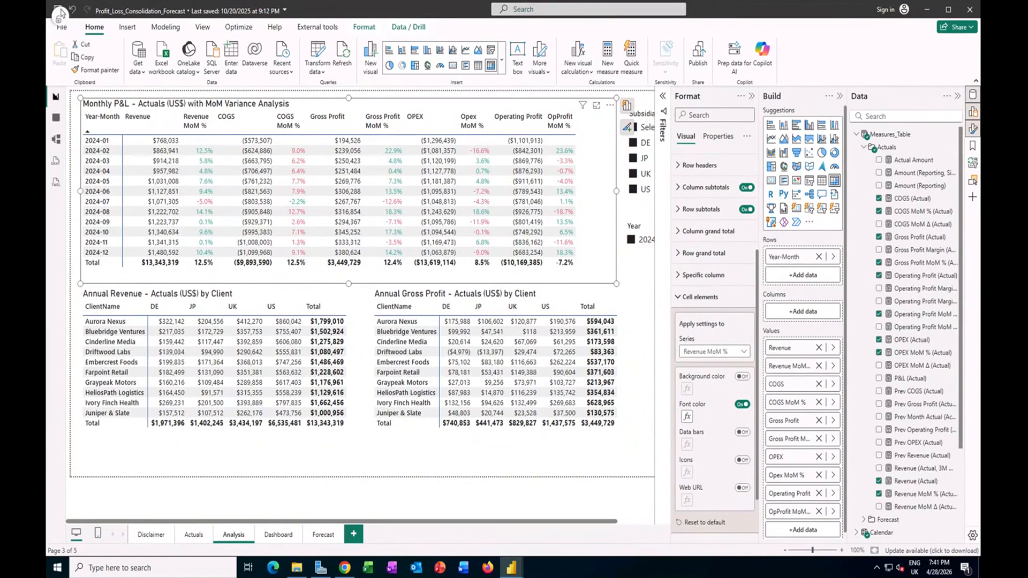
{"action": "left_click", "coordinate": [752, 97]}
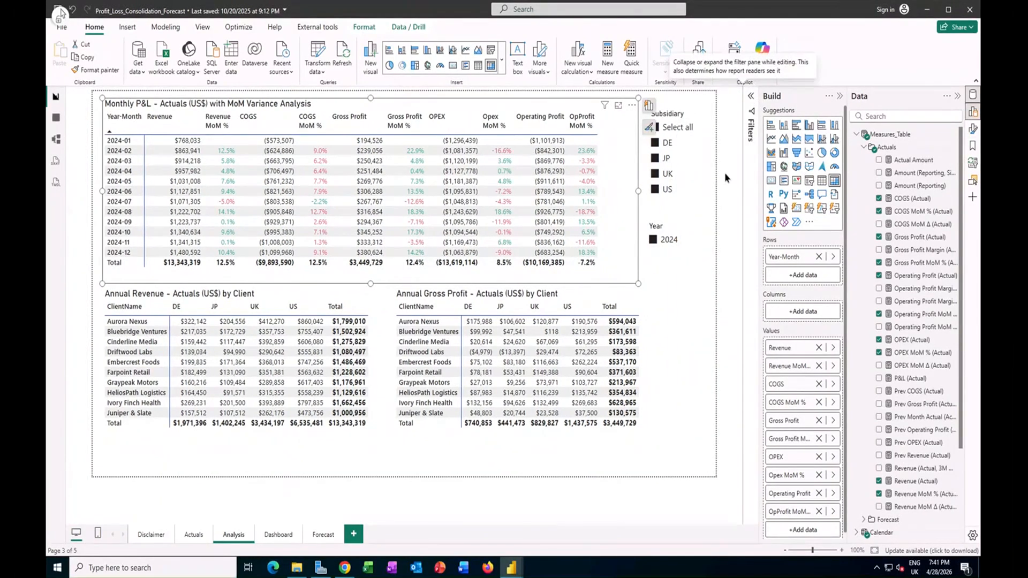
Step: Examine the fields of the Annual Revenue by Client matrix and the CommonCategory filters on it and the Annual Gross Profit by Client matrix
{"action": "left_click", "coordinate": [670, 223]}
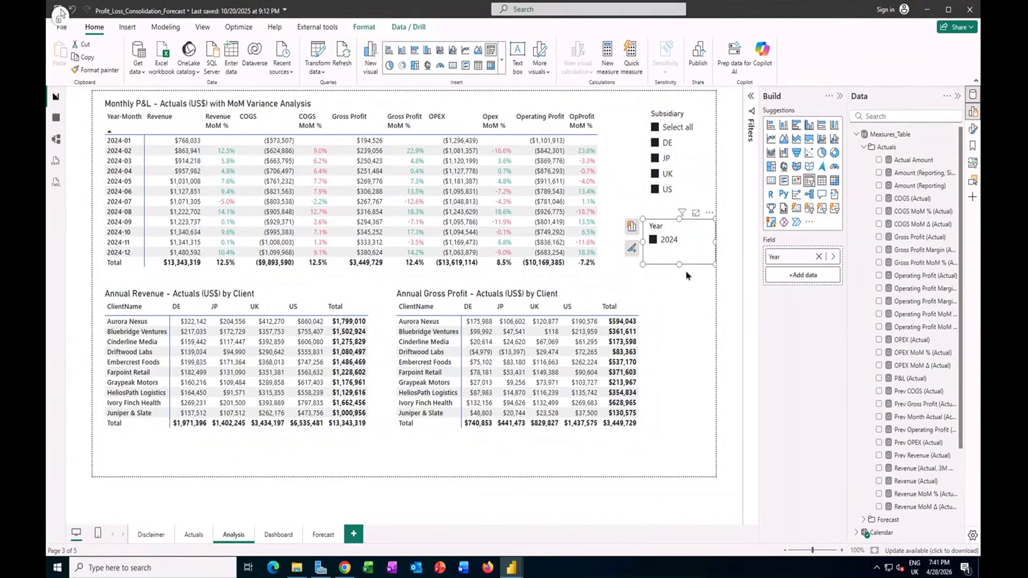
{"action": "left_click", "coordinate": [289, 297]}
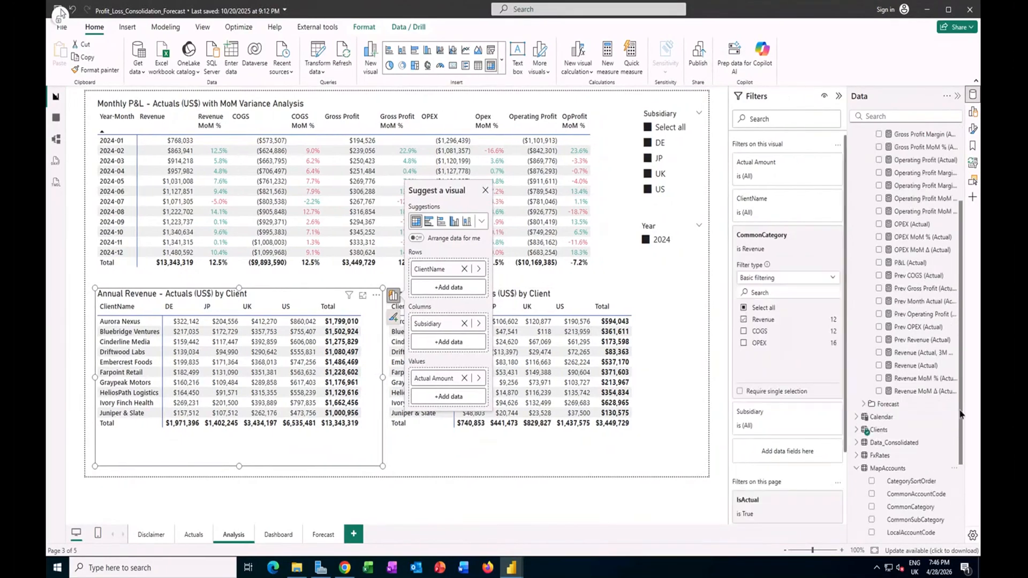
{"action": "scroll", "coordinate": [961, 415], "scroll_direction": "down", "scroll_amount": 3}
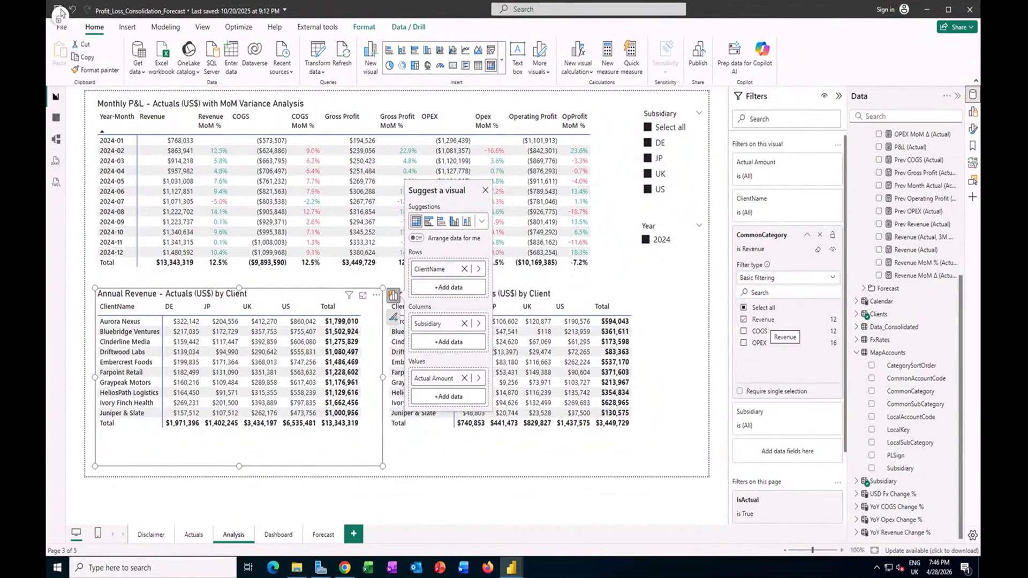
{"action": "left_click", "coordinate": [582, 293]}
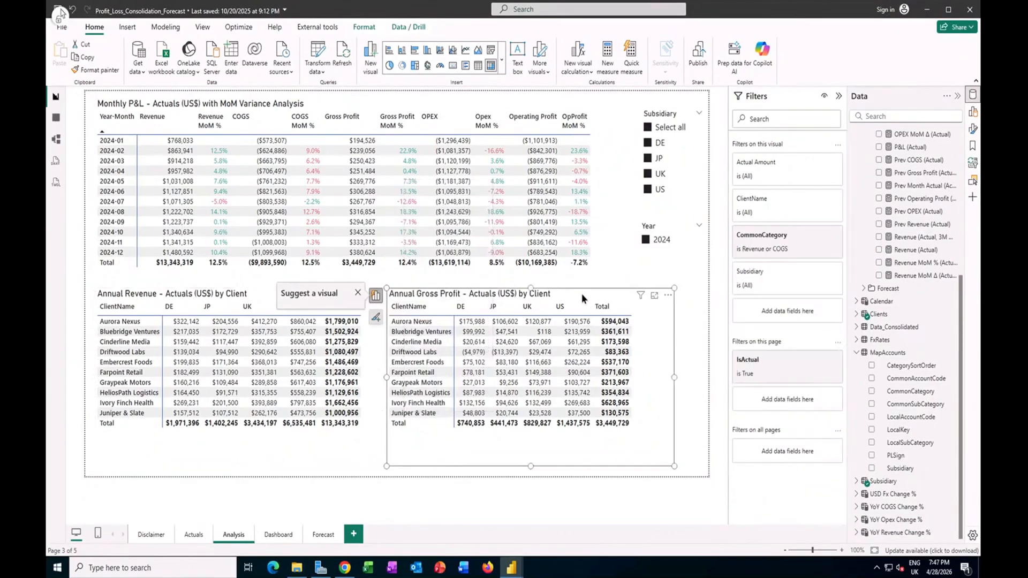
{"action": "left_click", "coordinate": [306, 378]}
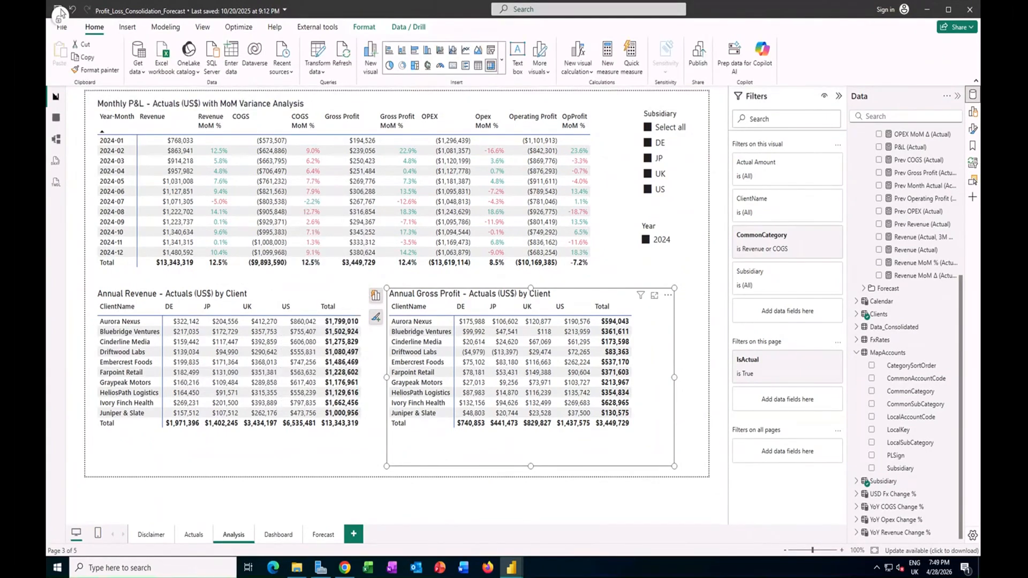
{"action": "left_click", "coordinate": [832, 236]}
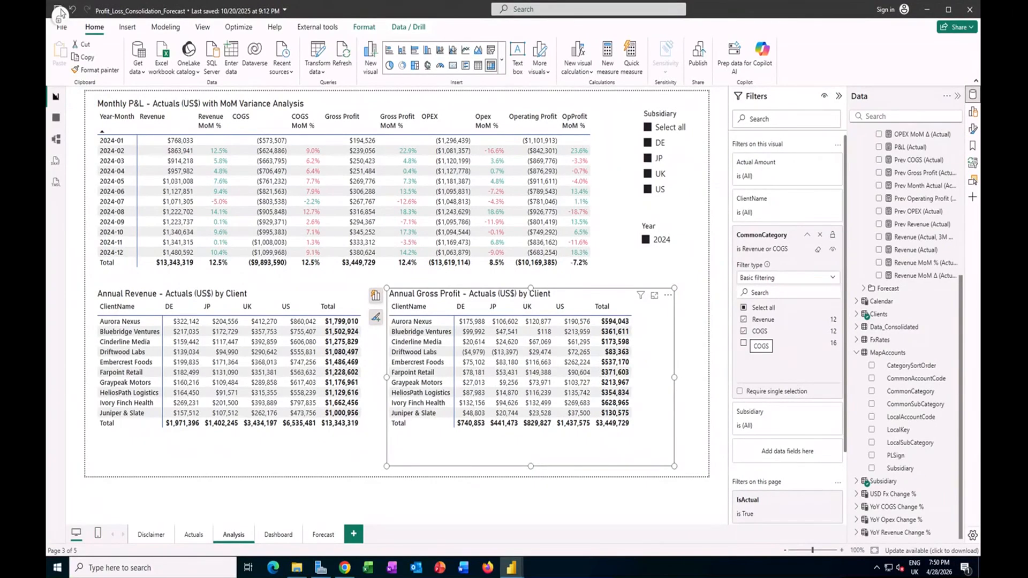
Step: On the Dashboard page, examine the monthly combo chart's fields and the formulas of Operating Profit (Actual) and Revenue (Actual, 3M MA)
{"action": "left_click", "coordinate": [289, 538]}
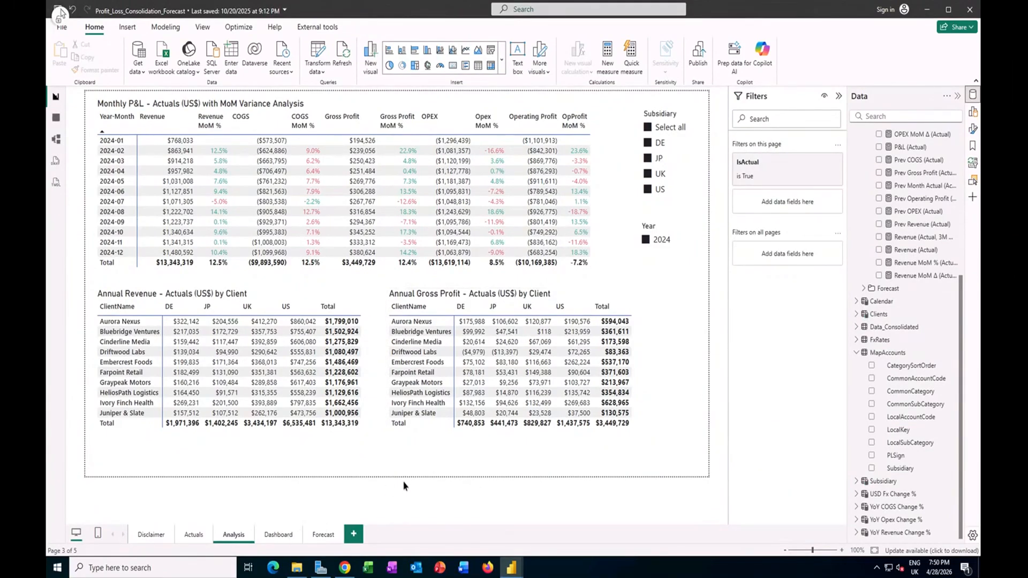
{"action": "left_click", "coordinate": [279, 535]}
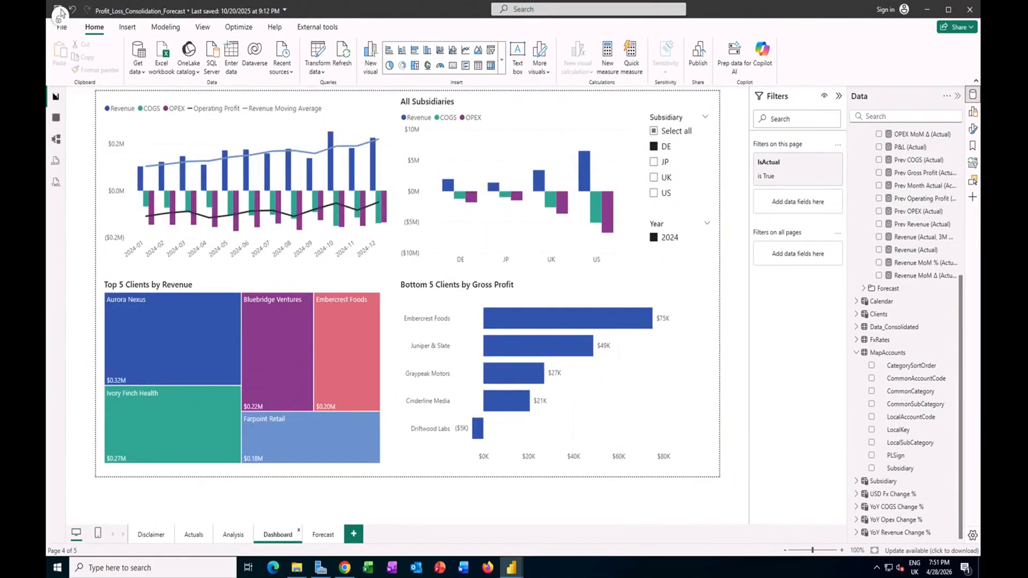
{"action": "left_click", "coordinate": [321, 161]}
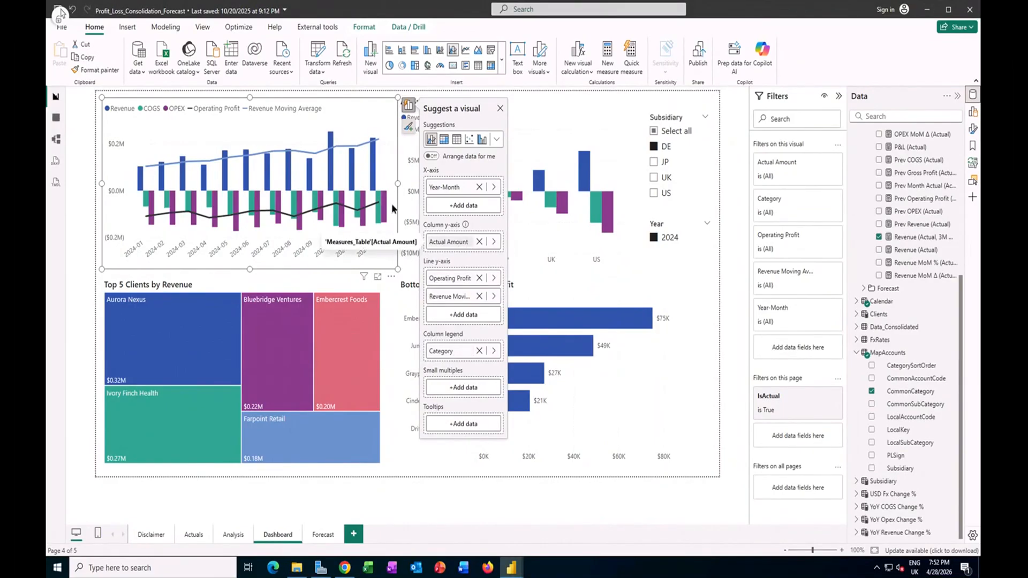
{"action": "left_click", "coordinate": [454, 279]}
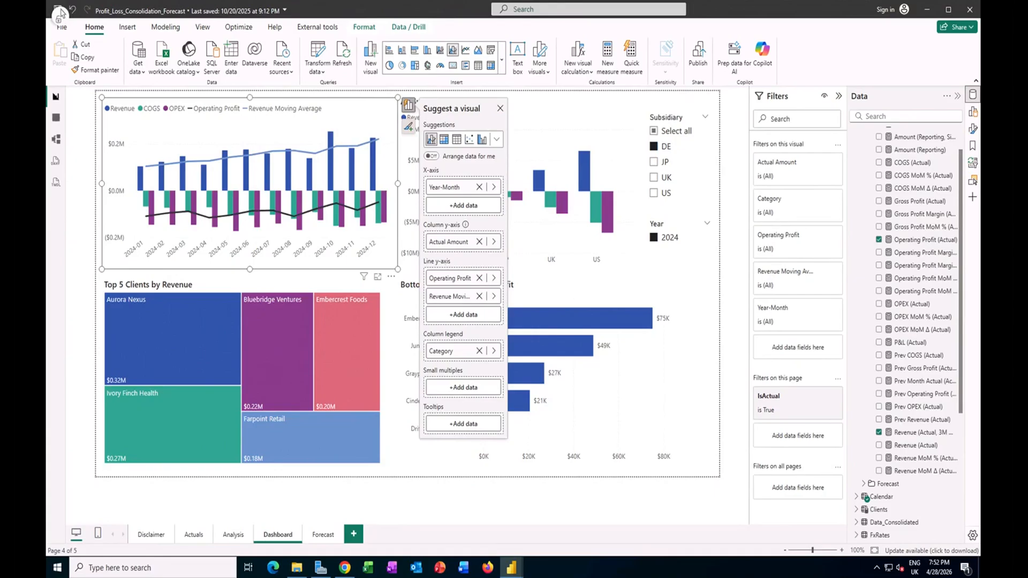
{"action": "left_click", "coordinate": [918, 239]}
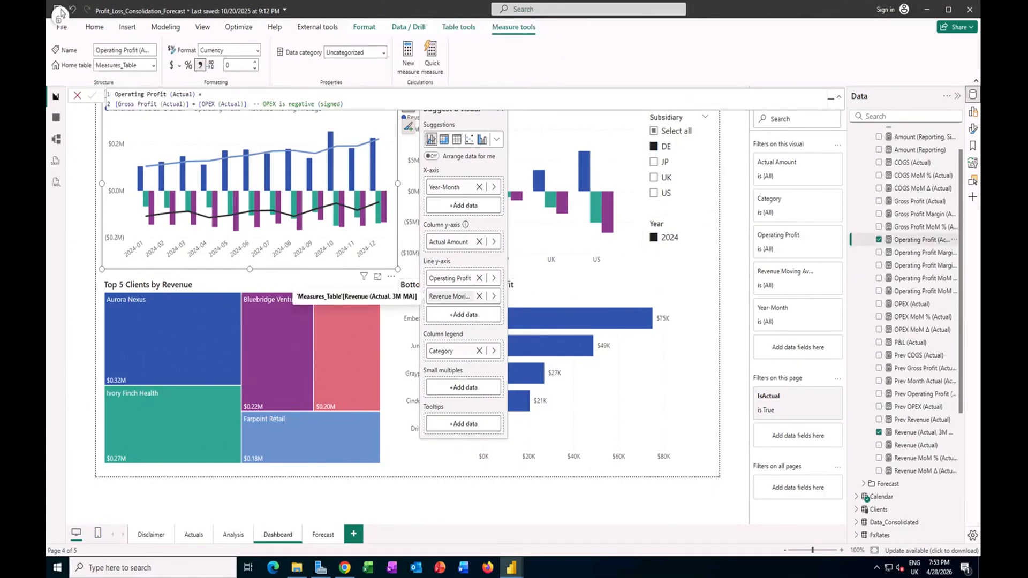
{"action": "left_click", "coordinate": [929, 433]}
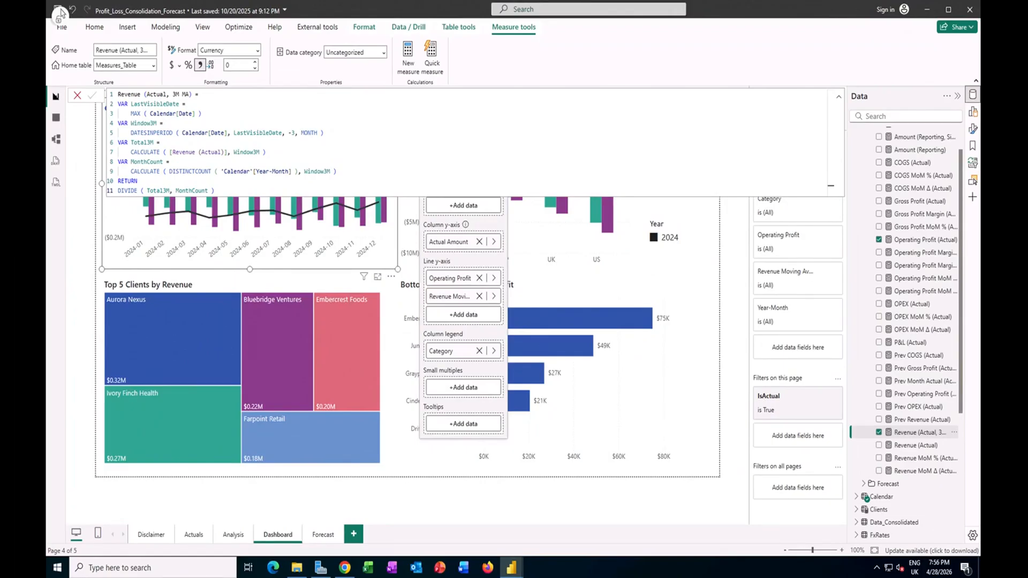
Step: Examine which fields build the All Subsidiaries column chart
{"action": "left_click", "coordinate": [472, 113]}
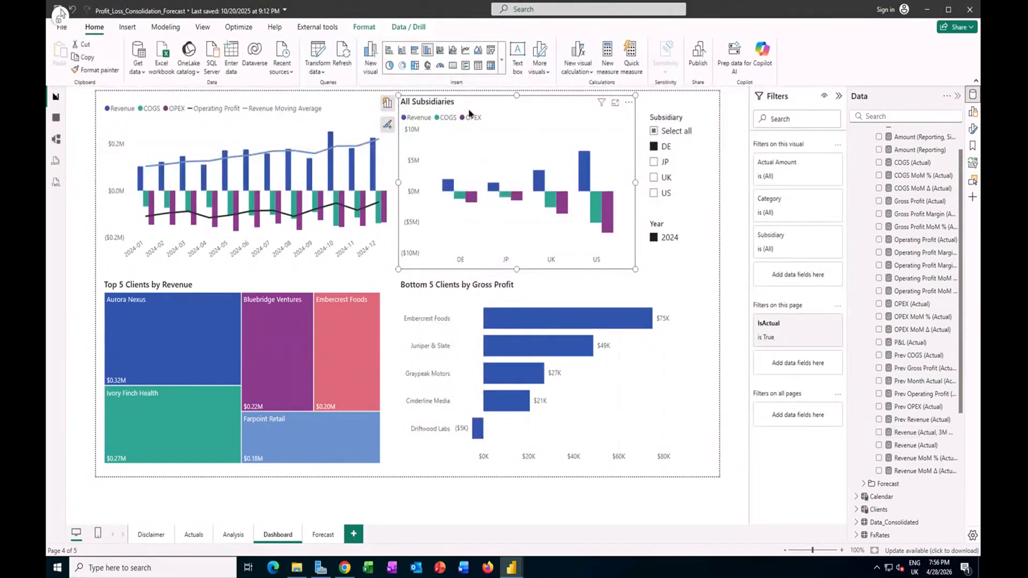
{"action": "left_click", "coordinate": [387, 103]}
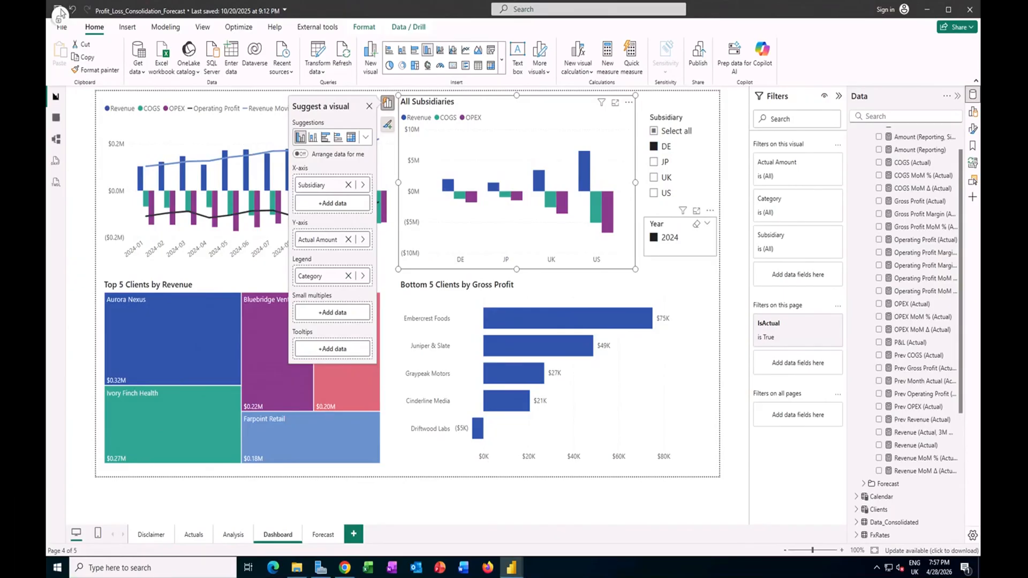
{"action": "left_click", "coordinate": [720, 194]}
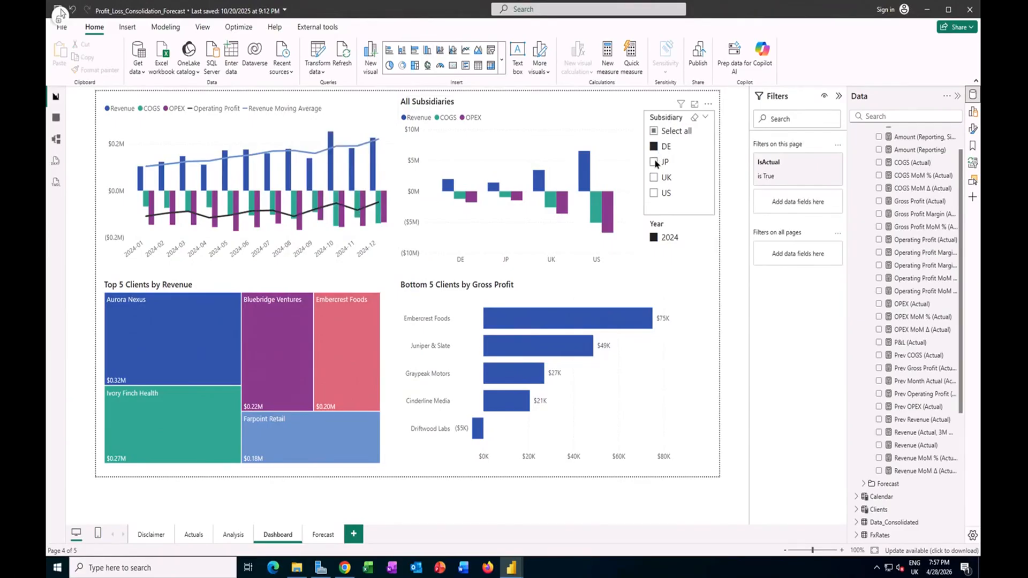
Step: Filter the dashboard by subsidiary JP, by US, and back to DE to compare how the visuals respond
{"action": "left_click", "coordinate": [654, 162]}
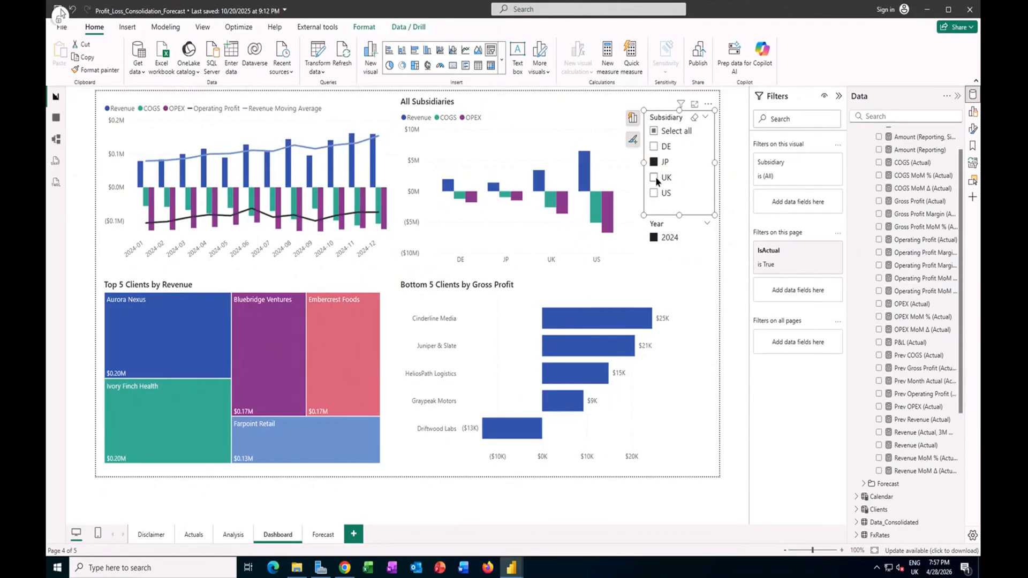
{"action": "left_click", "coordinate": [654, 192]}
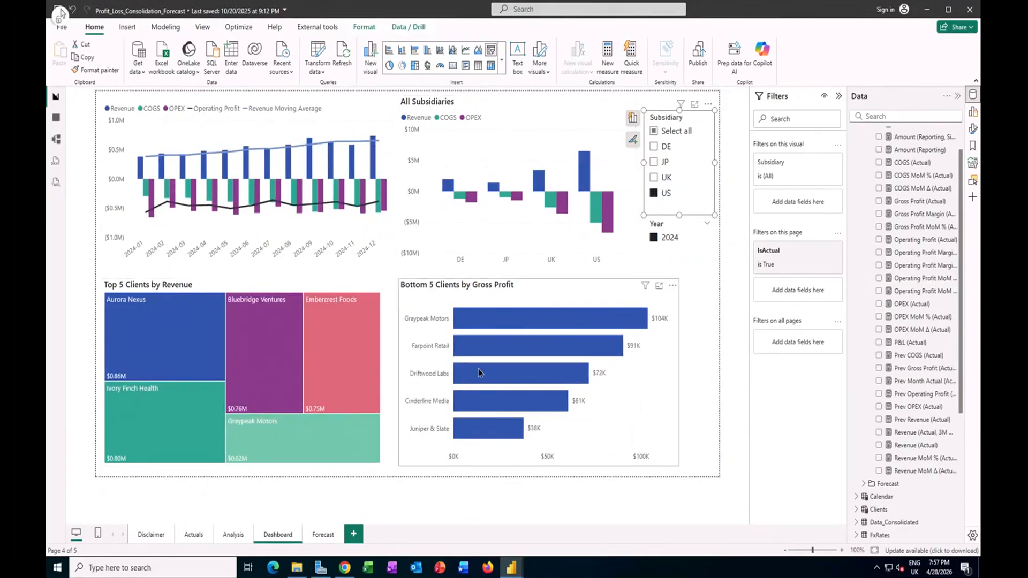
{"action": "mouse_move", "coordinate": [478, 370]}
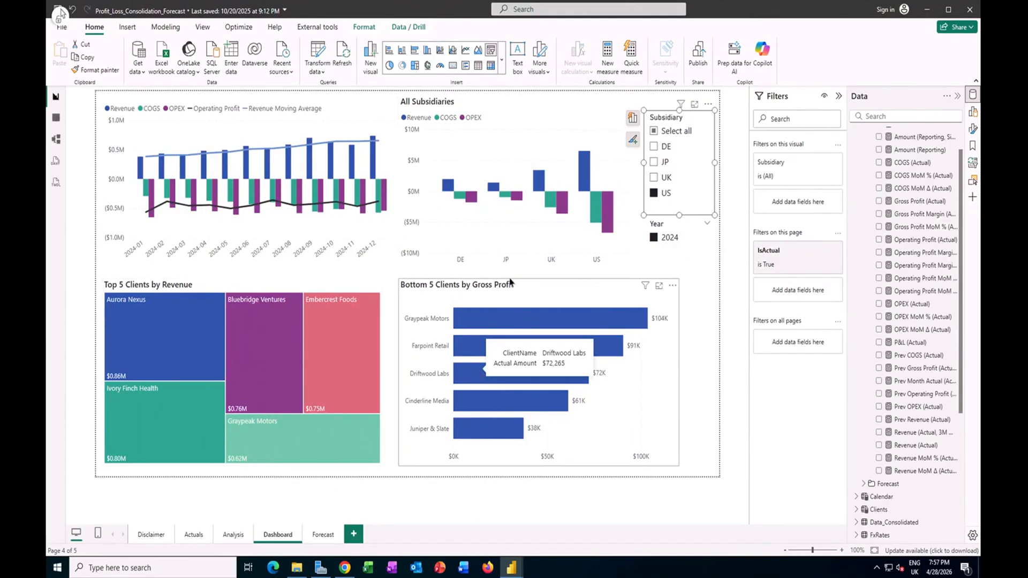
{"action": "left_click", "coordinate": [654, 147]}
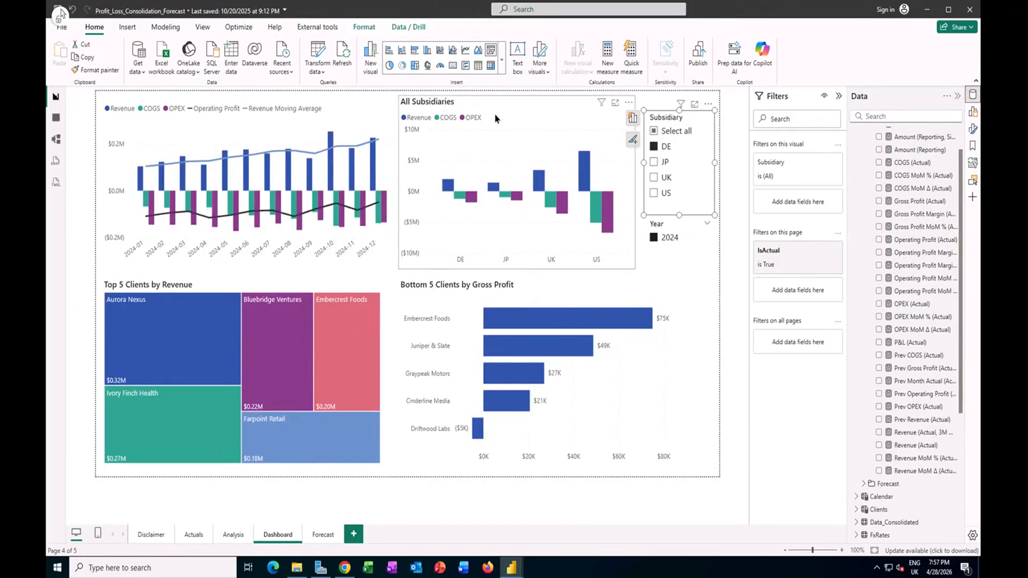
Step: Examine the Subsidiary slicer's visual interactions, testing them with US and DE, and leave interaction editing
{"action": "left_click", "coordinate": [708, 212]}
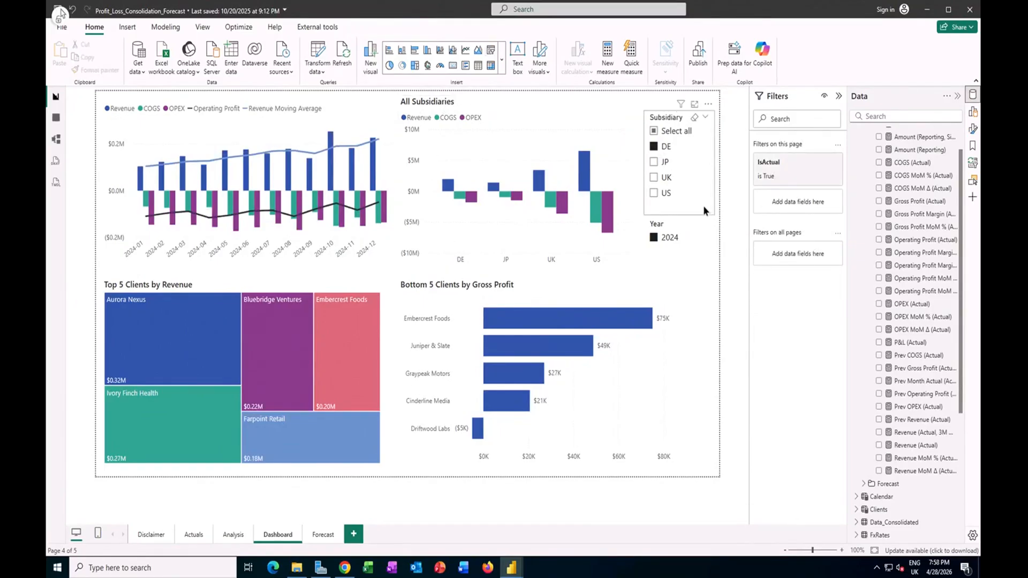
{"action": "left_click", "coordinate": [702, 205]}
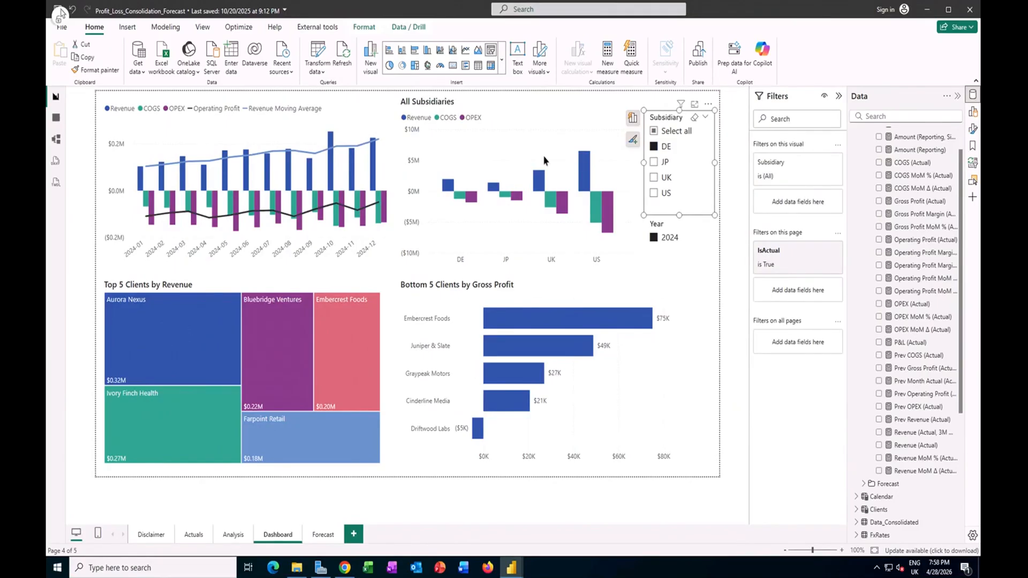
{"action": "left_click", "coordinate": [364, 27]}
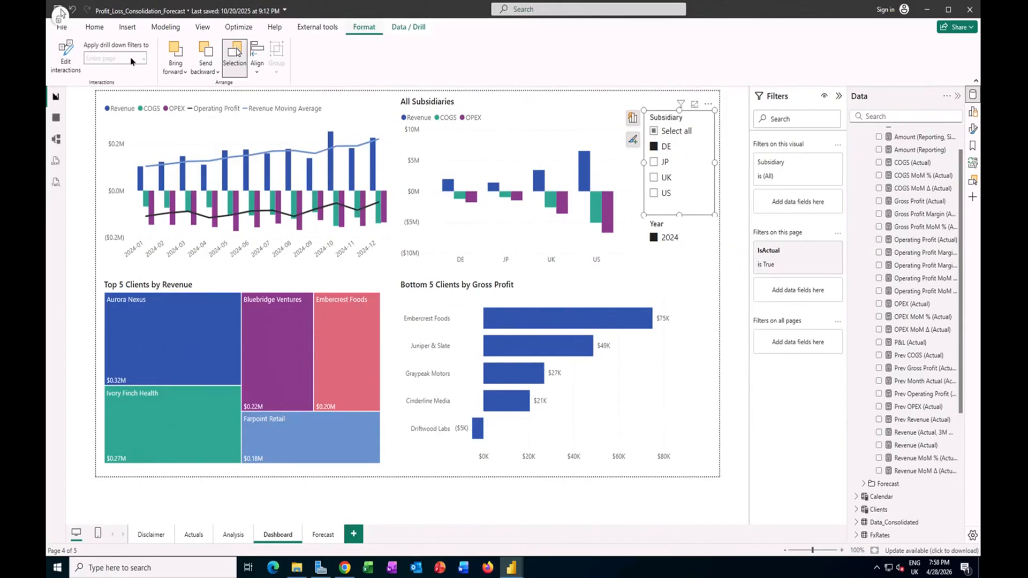
{"action": "left_click", "coordinate": [66, 56]}
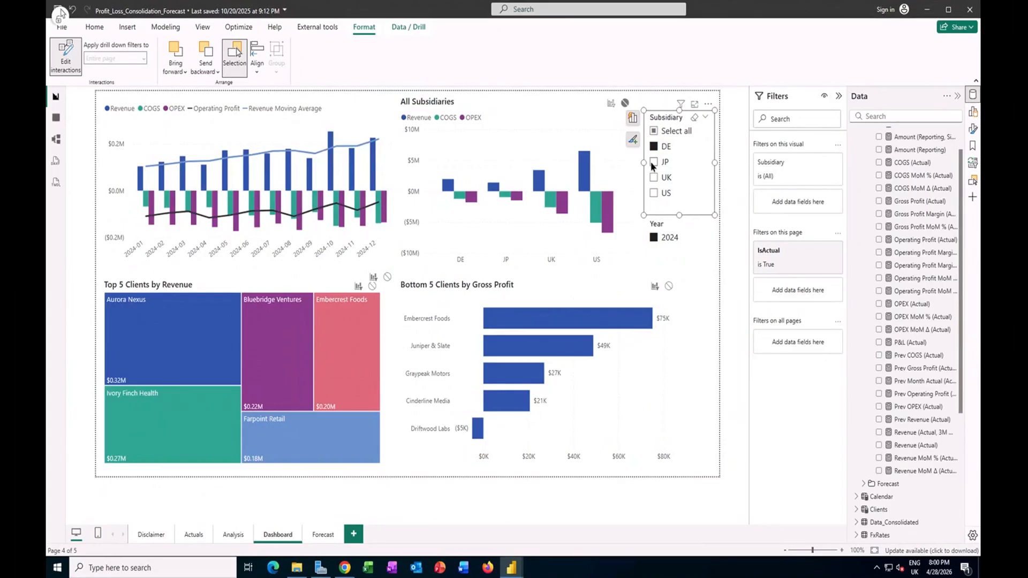
{"action": "left_click", "coordinate": [654, 193]}
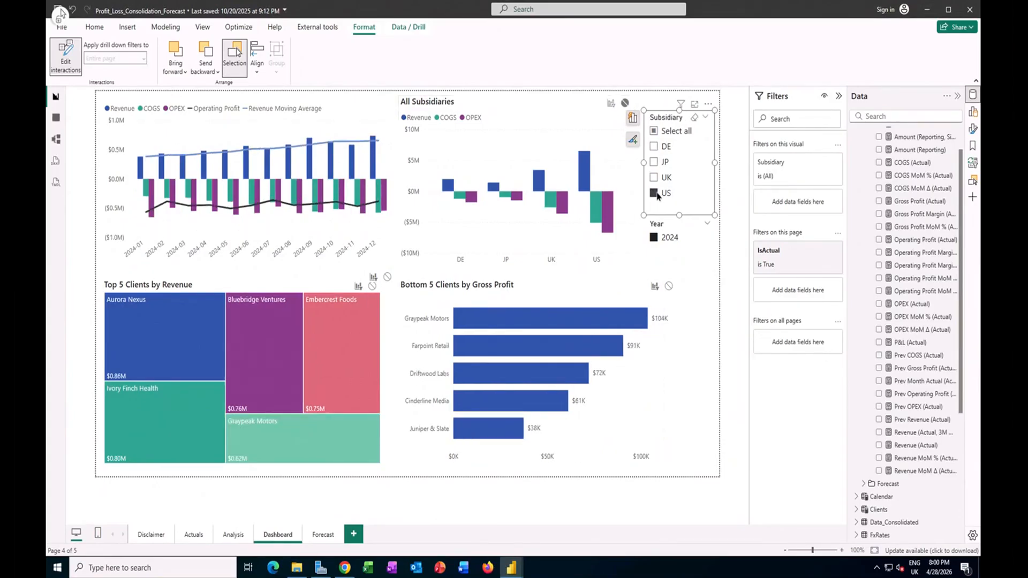
{"action": "left_click", "coordinate": [653, 146]}
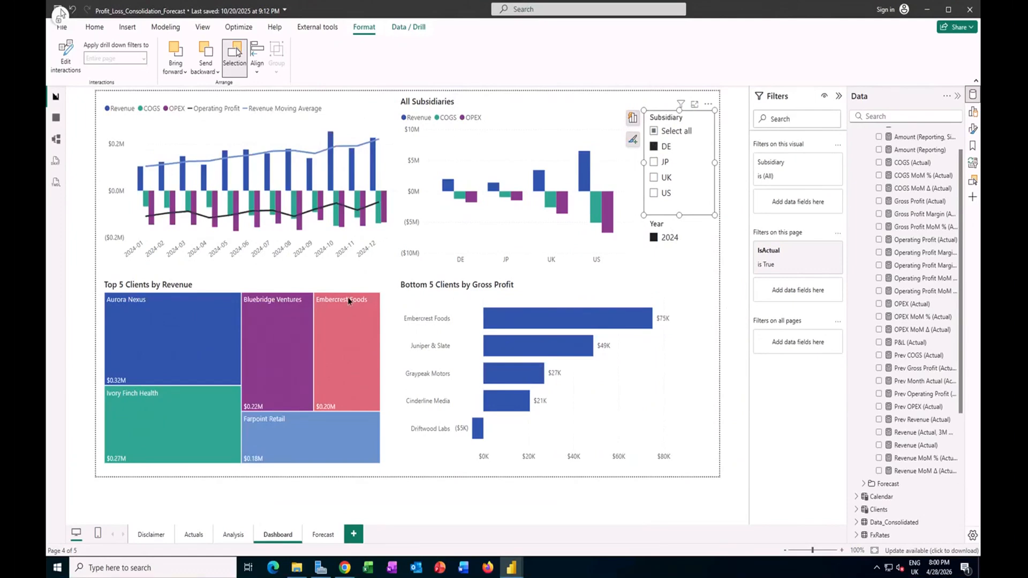
Step: Examine the fields of the Top 5 Clients by Revenue treemap and how its ClientName and category filters are configured
{"action": "left_click", "coordinate": [330, 288]}
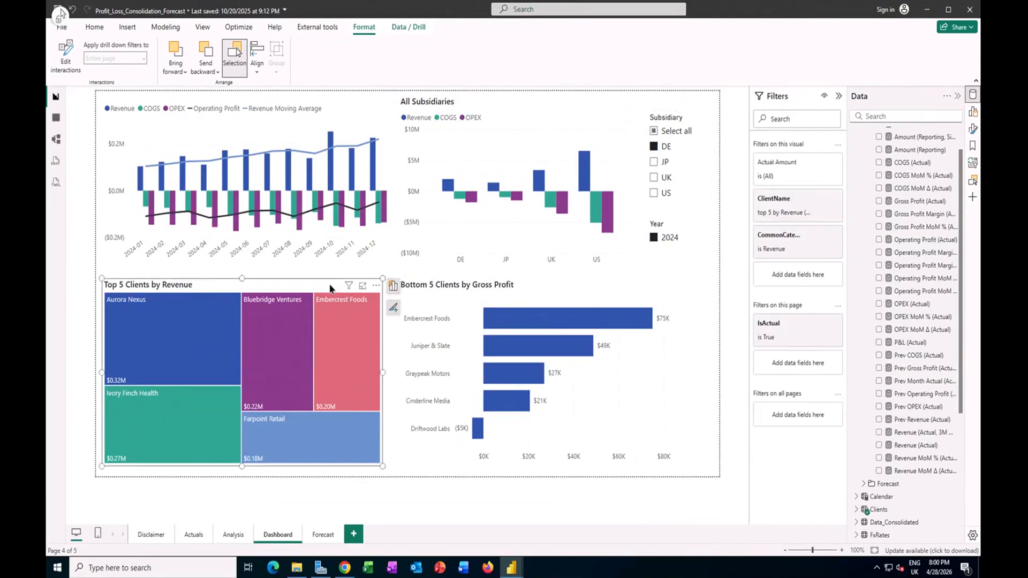
{"action": "left_click", "coordinate": [393, 286]}
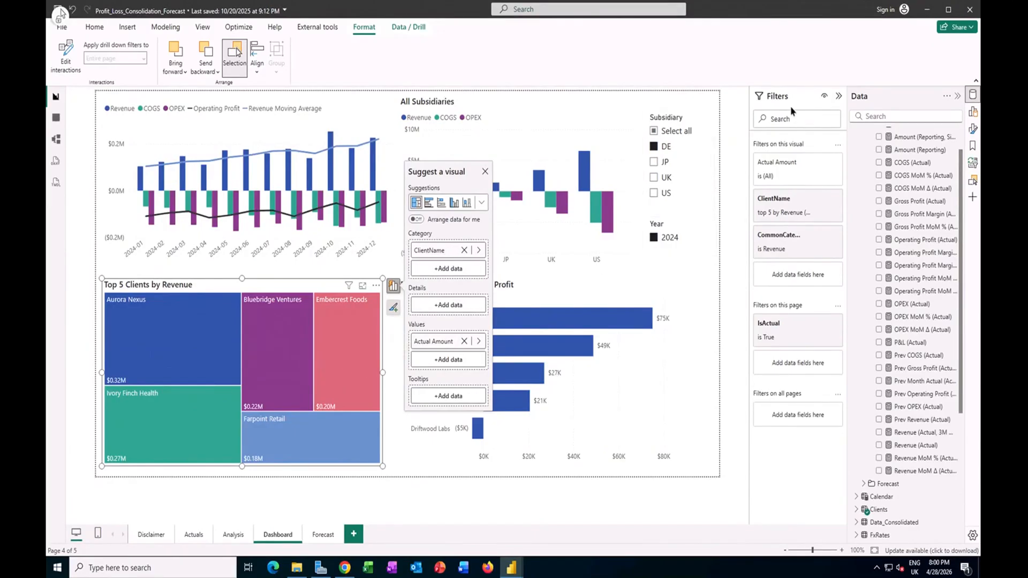
{"action": "mouse_move", "coordinate": [826, 205]}
{"action": "left_click", "coordinate": [818, 199]}
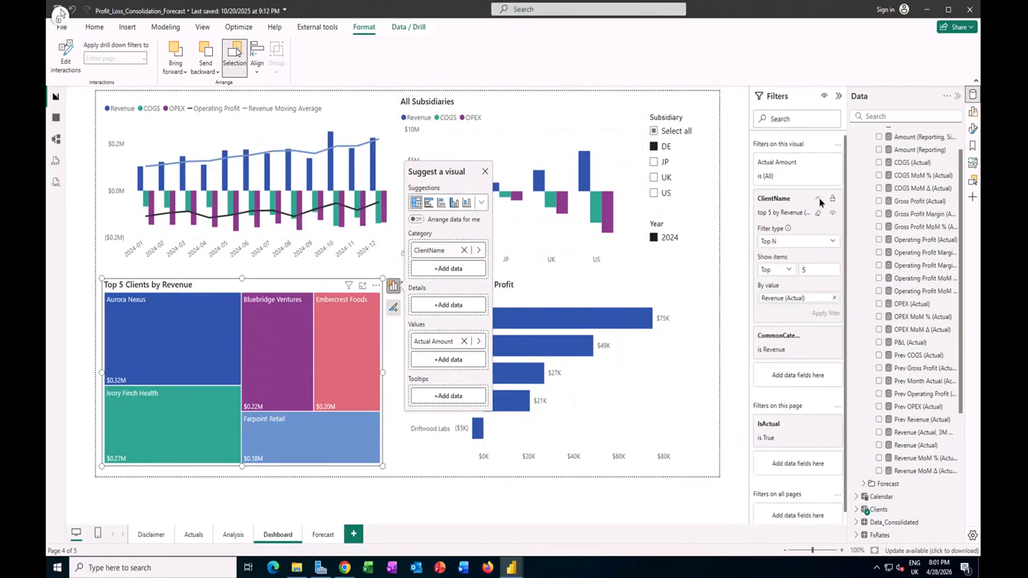
{"action": "left_click", "coordinate": [833, 242]}
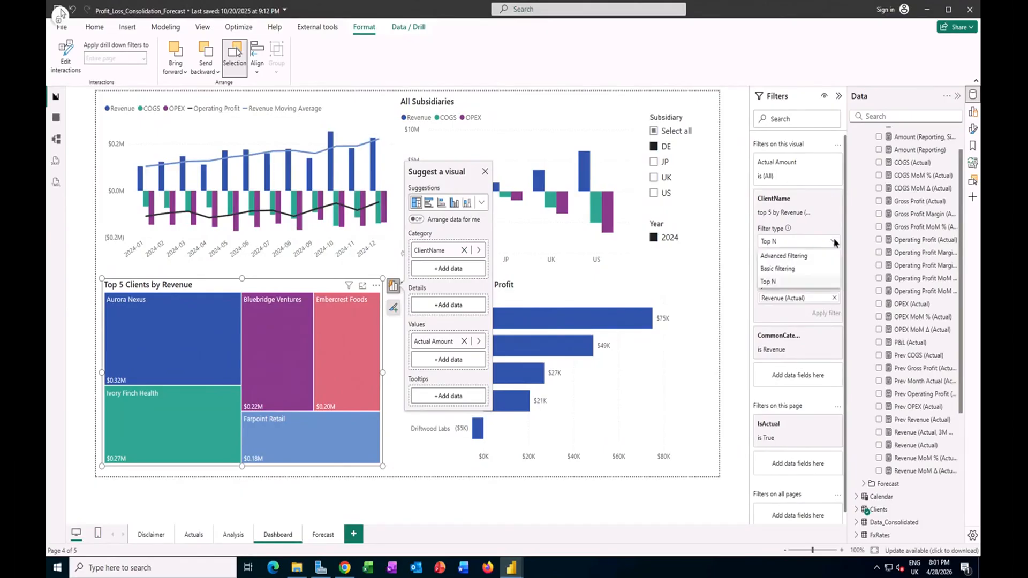
{"action": "left_click", "coordinate": [778, 280]}
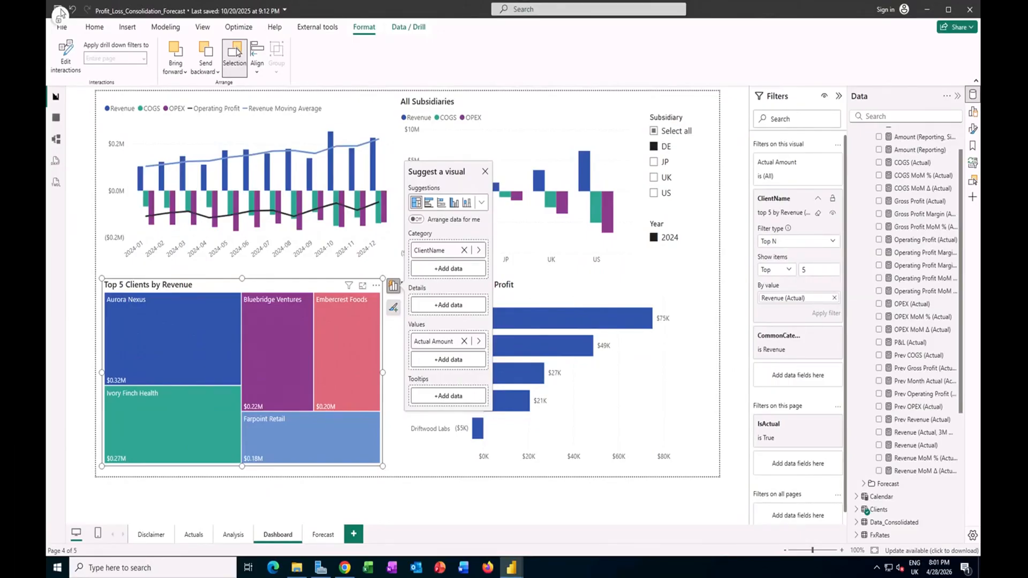
{"action": "left_click", "coordinate": [779, 337]}
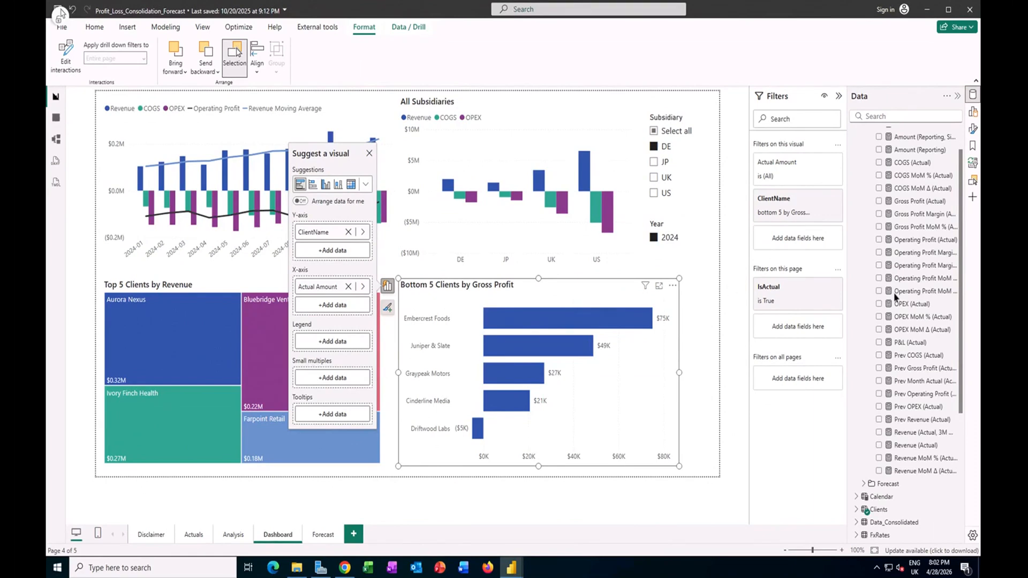
Step: Examine the ClientName Top N filter on the Bottom 5 Clients by Gross Profit chart, including its Top and Bottom options
{"action": "left_click", "coordinate": [819, 199]}
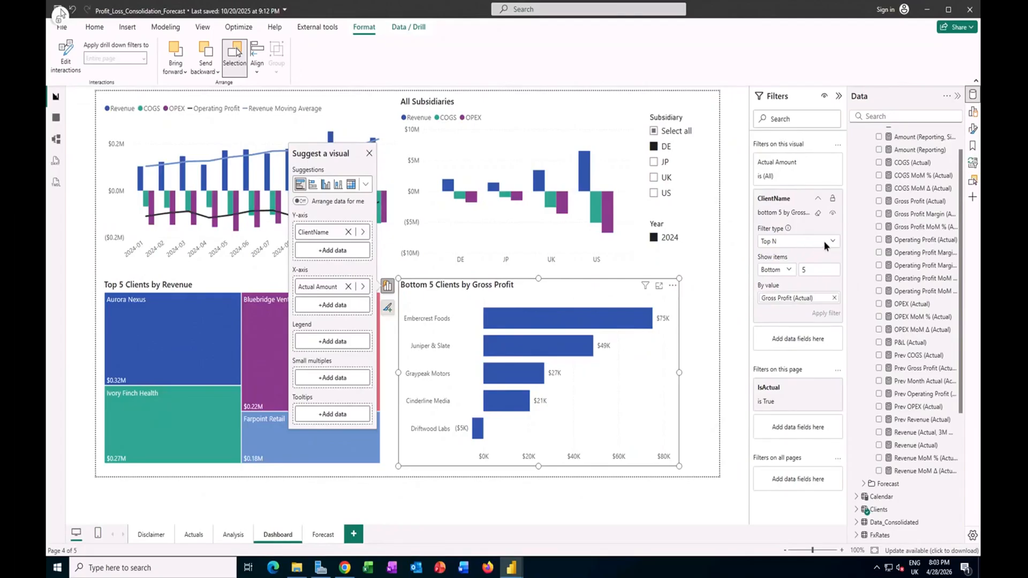
{"action": "left_click", "coordinate": [789, 270]}
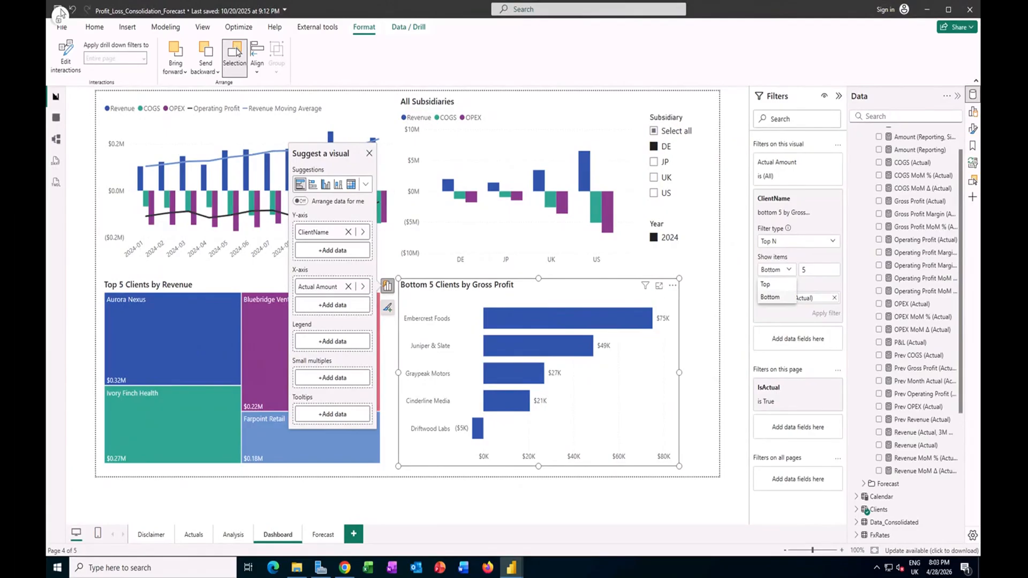
{"action": "left_click", "coordinate": [815, 271]}
{"action": "left_click", "coordinate": [705, 364]}
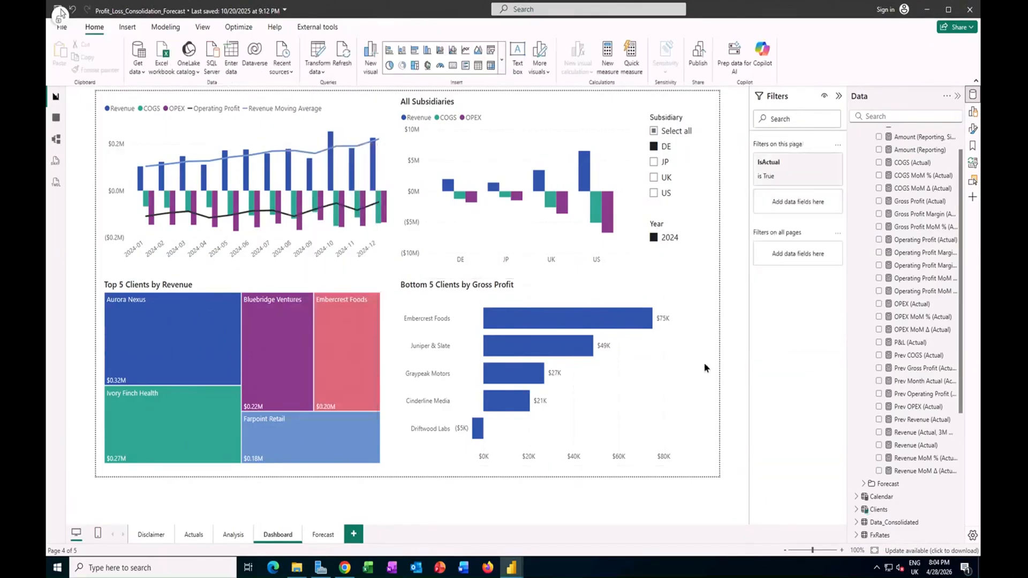
Step: View the dashboard for all subsidiaries, and return the Subsidiary slicer to DE only
{"action": "left_click", "coordinate": [654, 163]}
{"action": "left_click", "coordinate": [656, 132]}
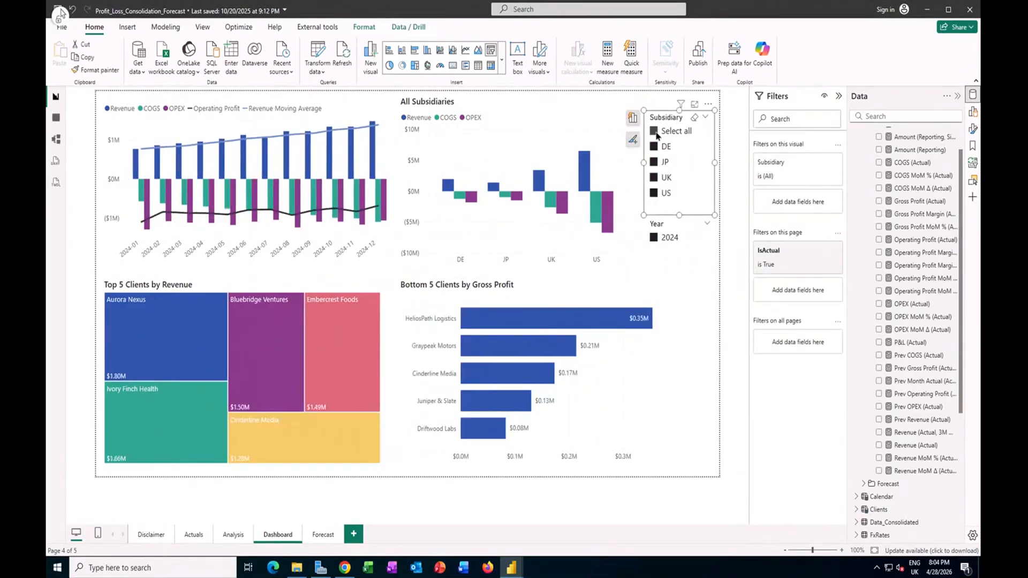
{"action": "left_click", "coordinate": [657, 134]}
{"action": "left_click", "coordinate": [657, 149]}
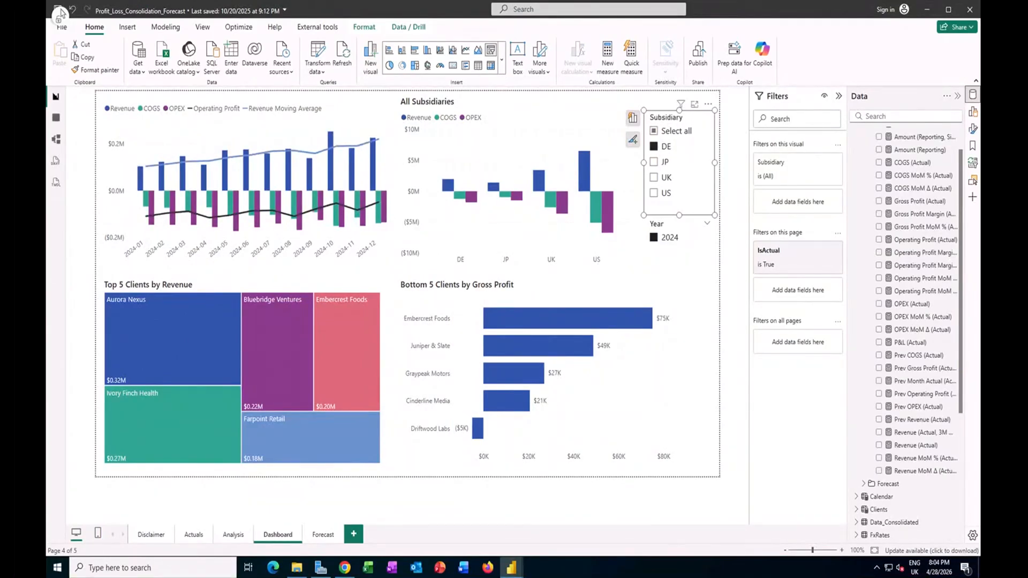
{"action": "left_click", "coordinate": [412, 493]}
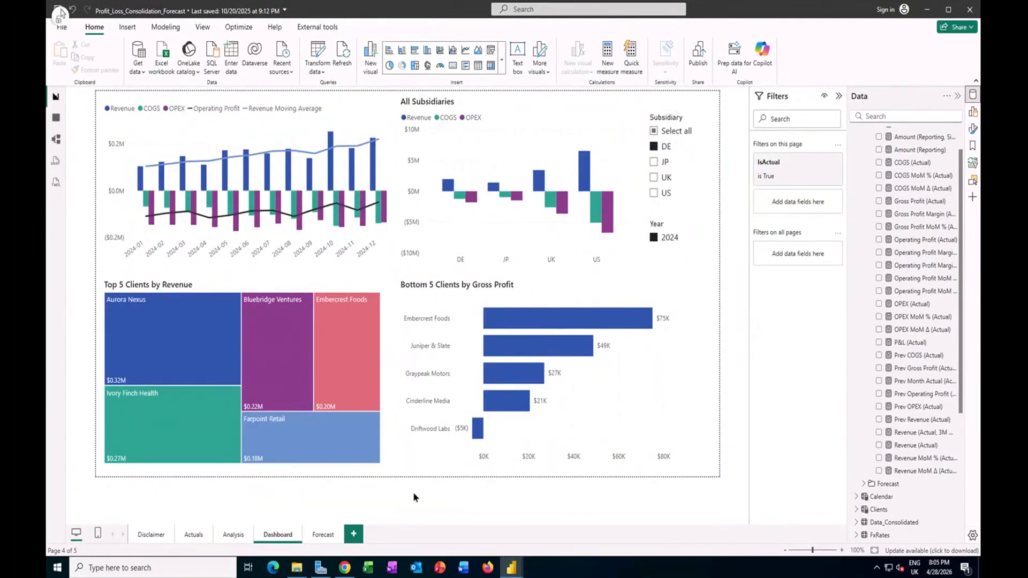
Step: View the Forecast page, and switch to the consolidation_practice_sheet report
{"action": "left_click", "coordinate": [323, 535]}
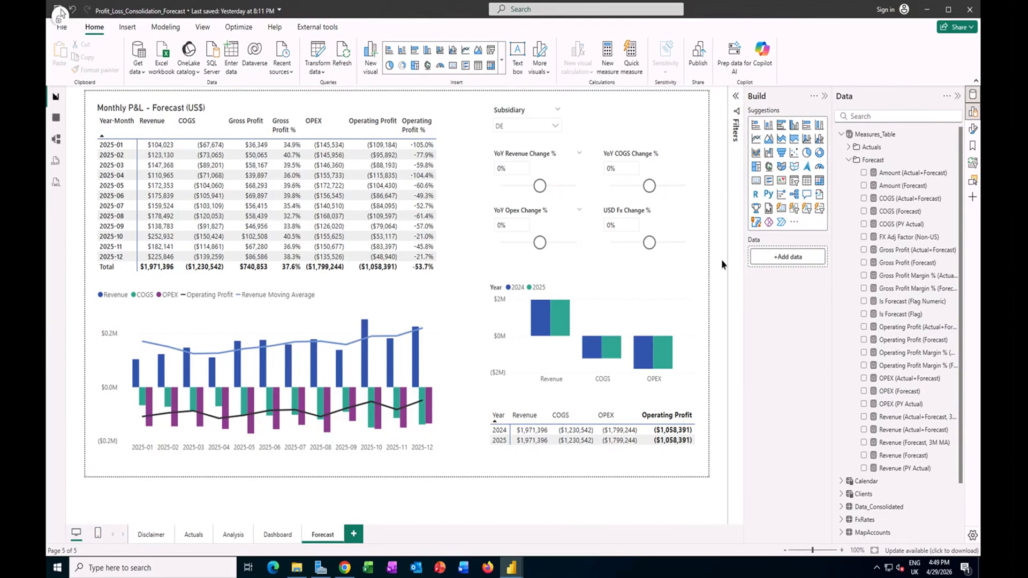
{"action": "mouse_move", "coordinate": [512, 567]}
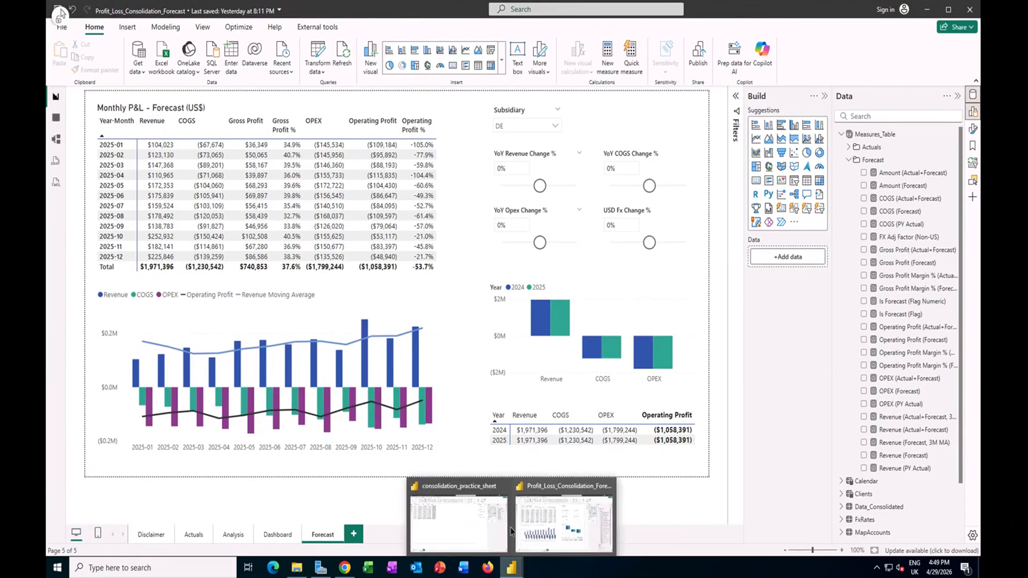
{"action": "left_click", "coordinate": [479, 525]}
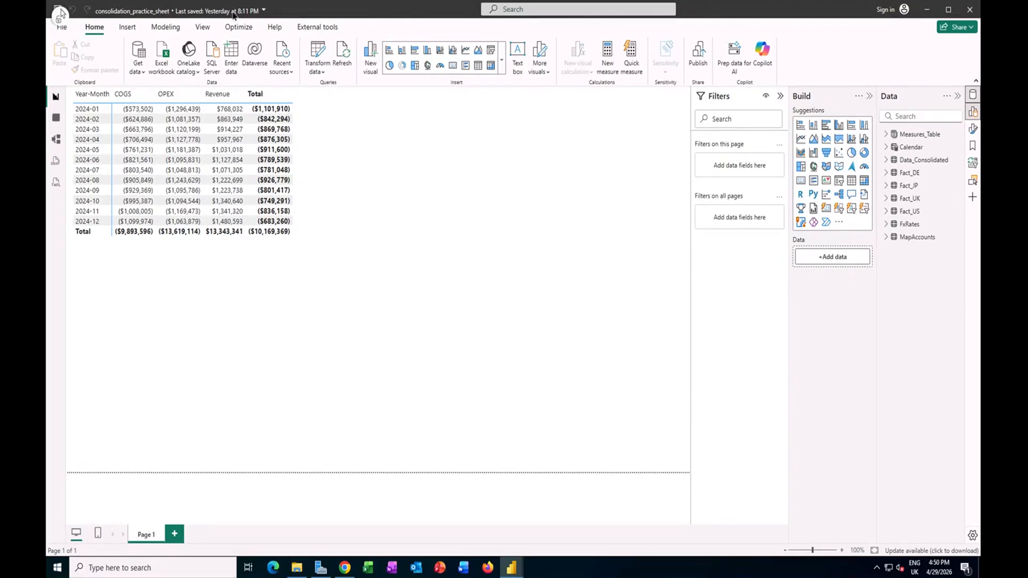
Step: Start a new numeric range parameter named YoY Revenue Change % with the Decimal number data type
{"action": "left_click", "coordinate": [163, 27]}
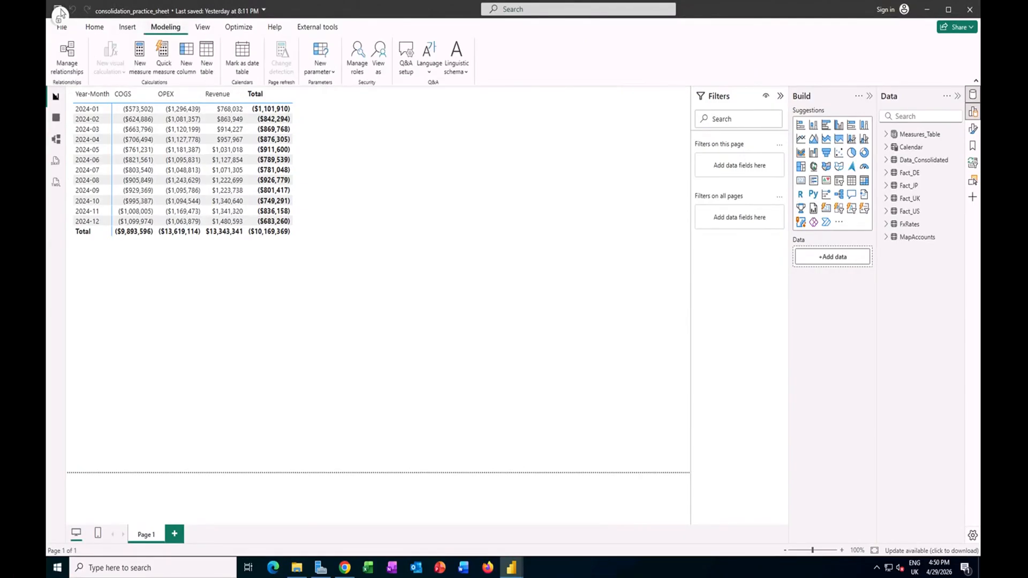
{"action": "left_click", "coordinate": [330, 72]}
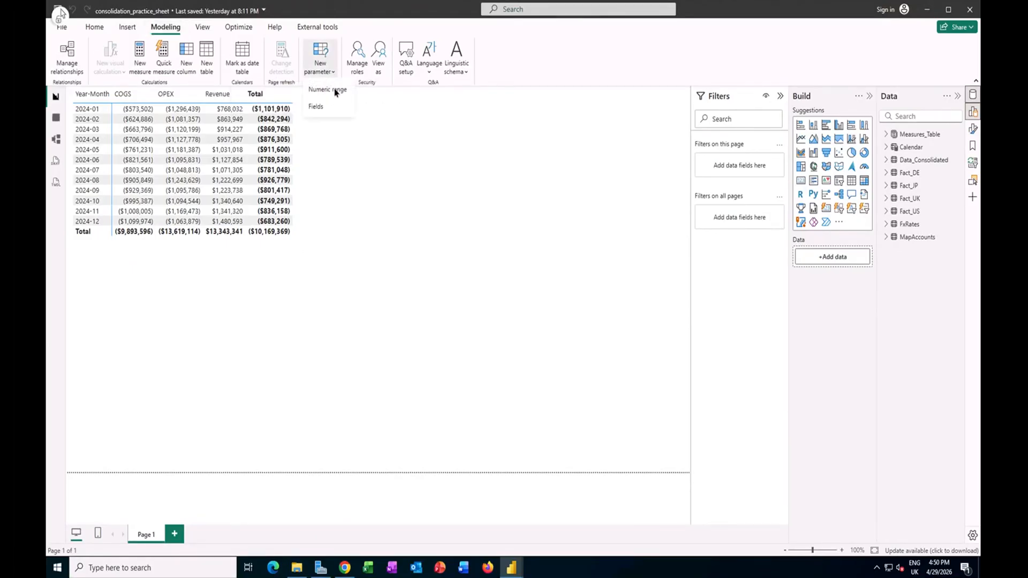
{"action": "left_click", "coordinate": [327, 89]}
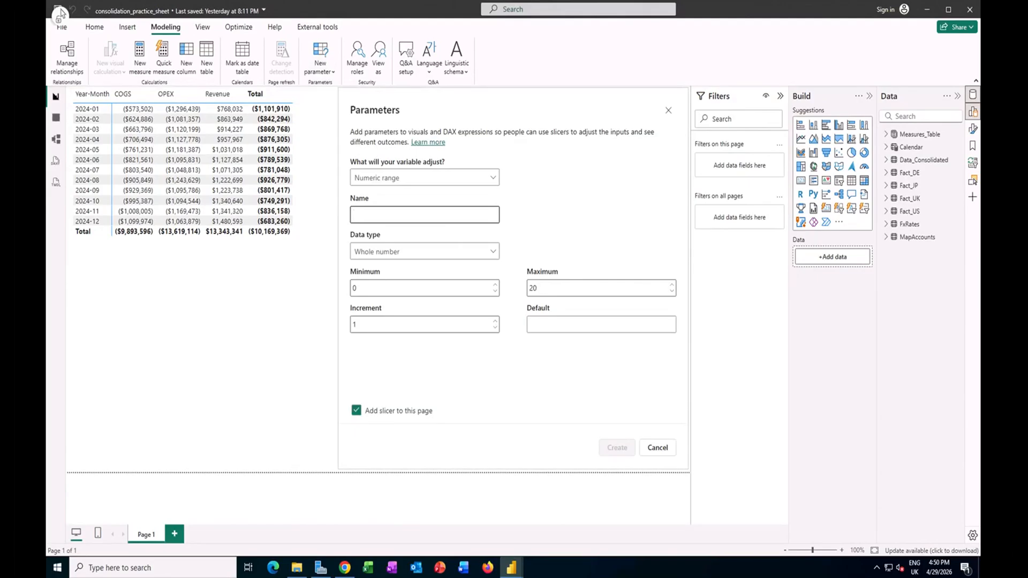
{"action": "type", "text": "Y"}
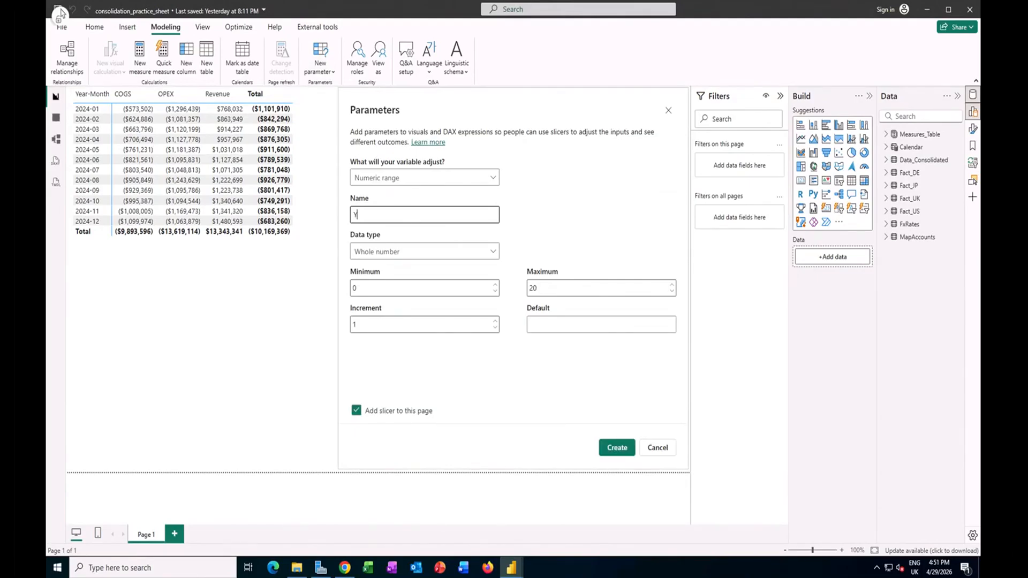
{"action": "type", "text": "oY Revenue Change %"}
{"action": "left_click", "coordinate": [430, 273]}
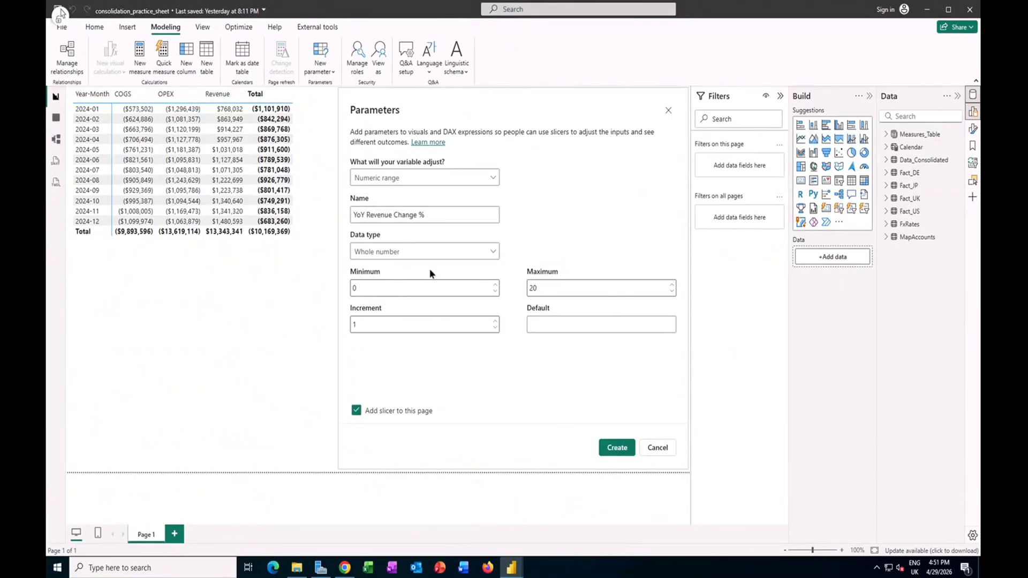
{"action": "left_click", "coordinate": [427, 252]}
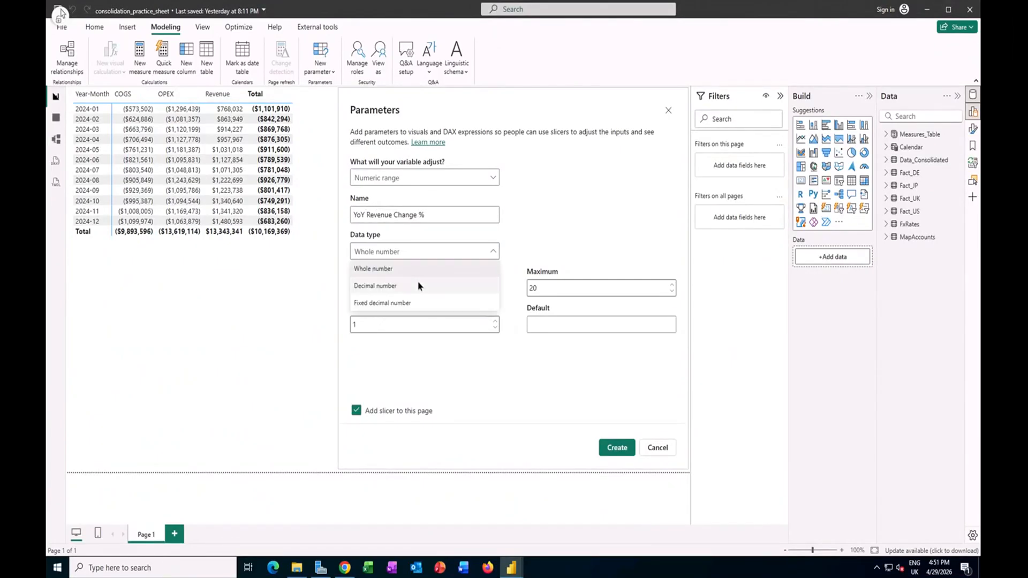
{"action": "left_click", "coordinate": [418, 286]}
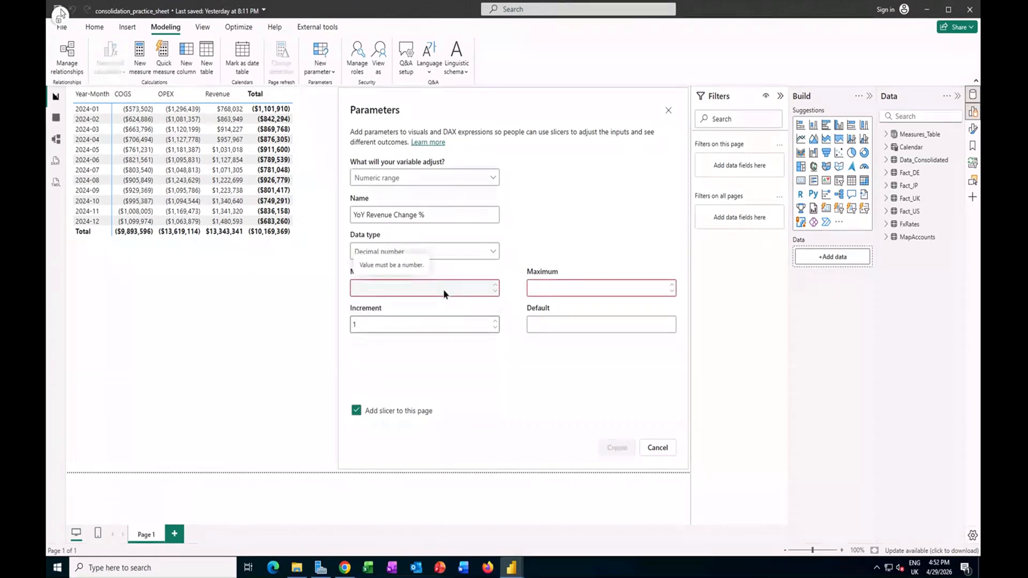
Step: Set the parameter's minimum to -1, maximum to 1, increment to 0.01 and default to 0
{"action": "left_click", "coordinate": [444, 294]}
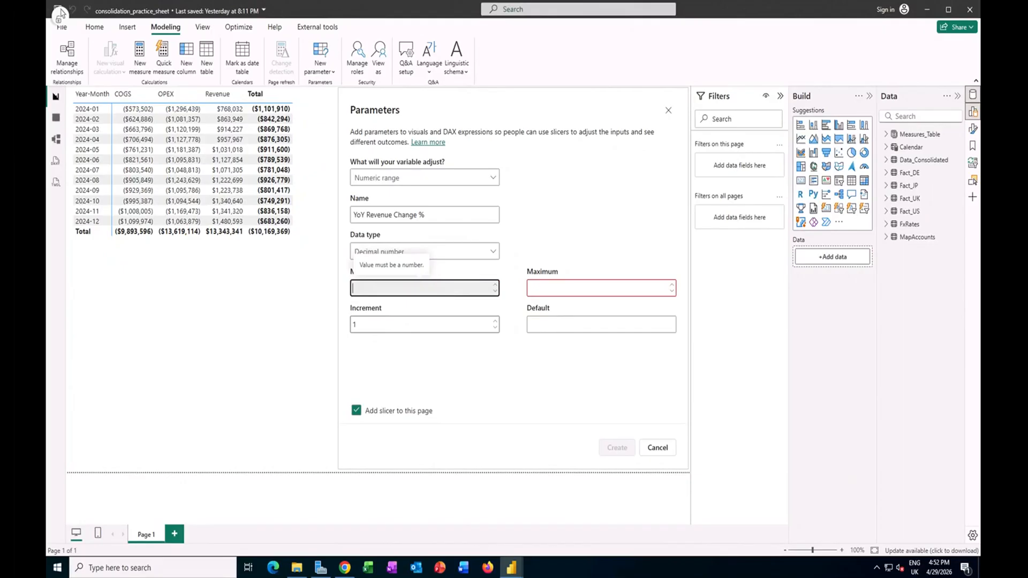
{"action": "type", "text": "-1"}
{"action": "left_click", "coordinate": [544, 290]}
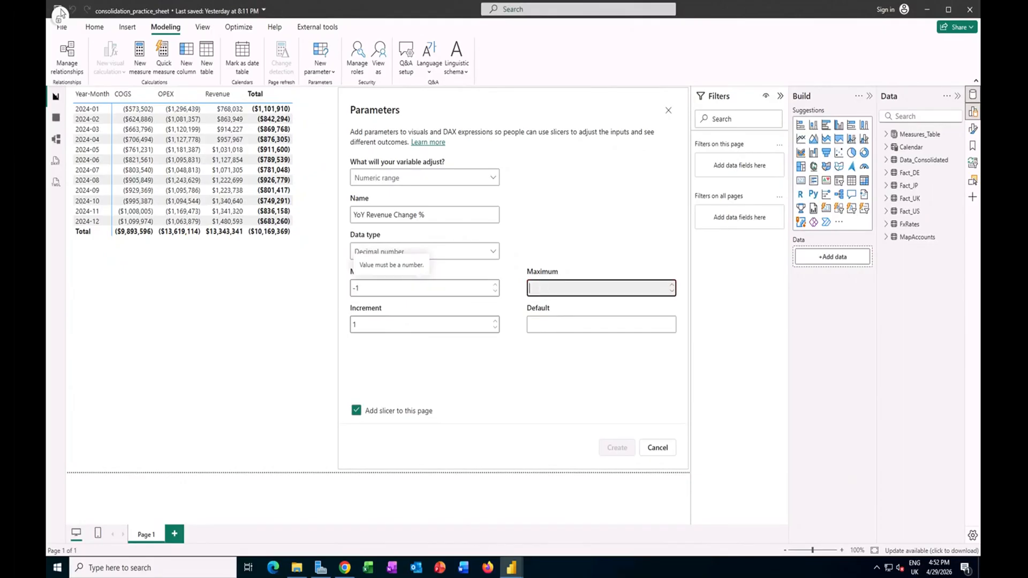
{"action": "type", "text": "1"}
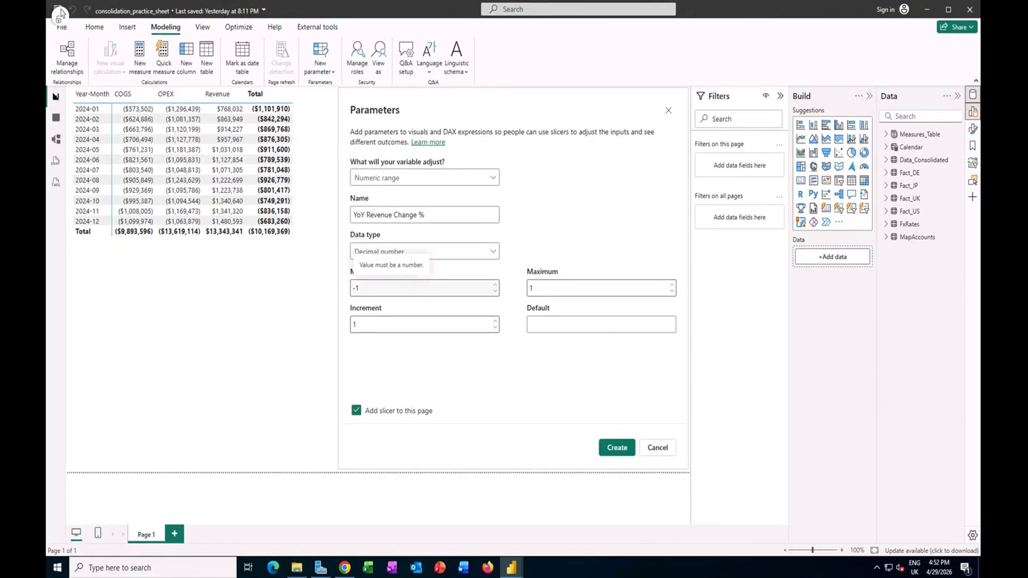
{"action": "left_click", "coordinate": [437, 329]}
{"action": "key", "text": "BackSpace"}
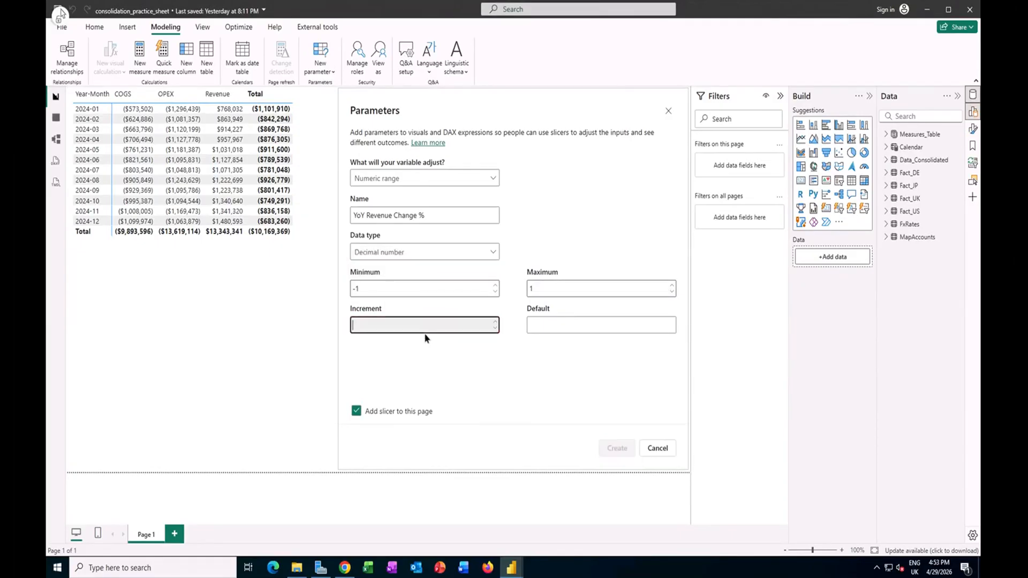
{"action": "type", "text": "0"}
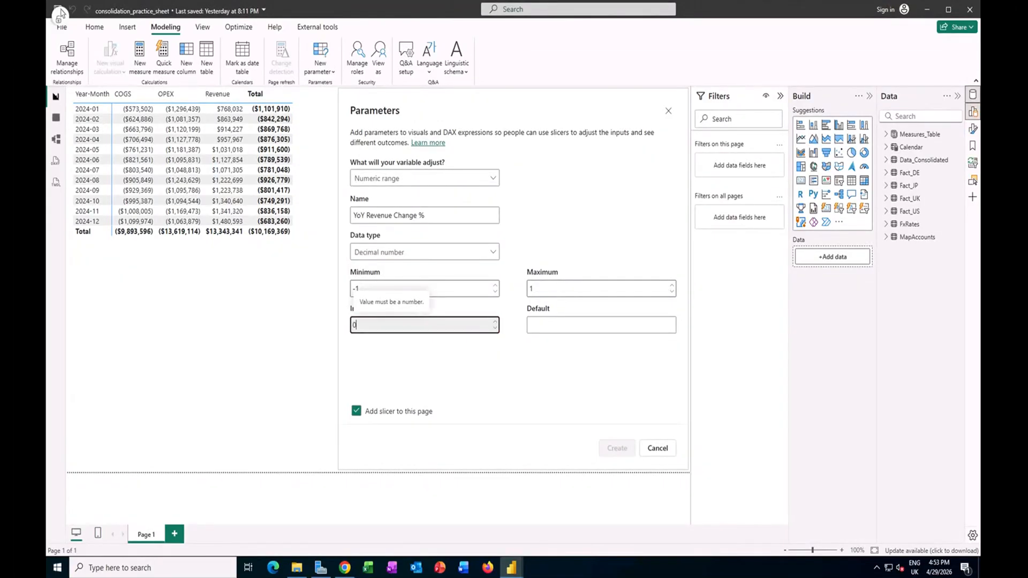
{"action": "type", "text": ".01"}
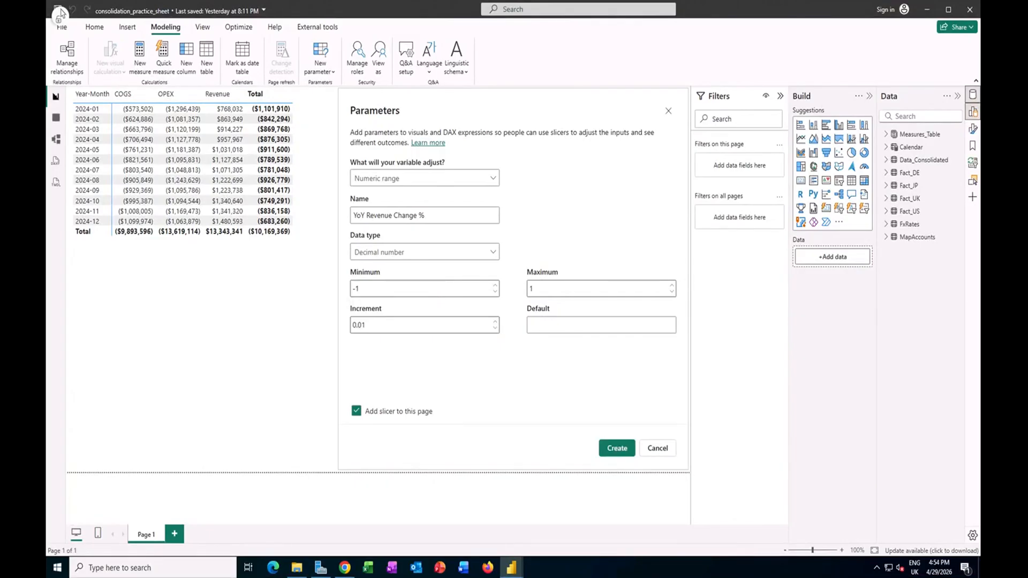
{"action": "left_click", "coordinate": [567, 327]}
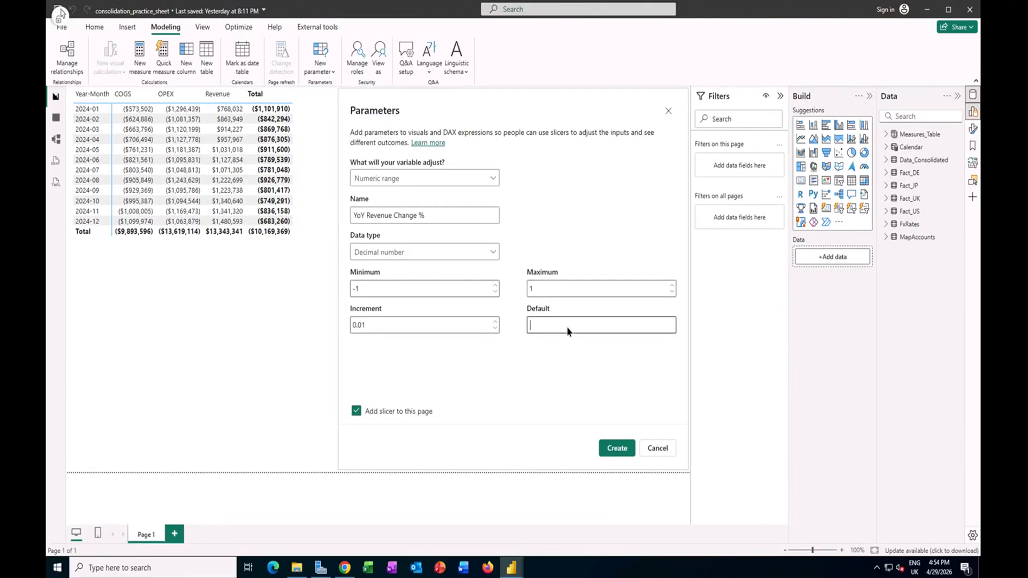
{"action": "left_click", "coordinate": [563, 356]}
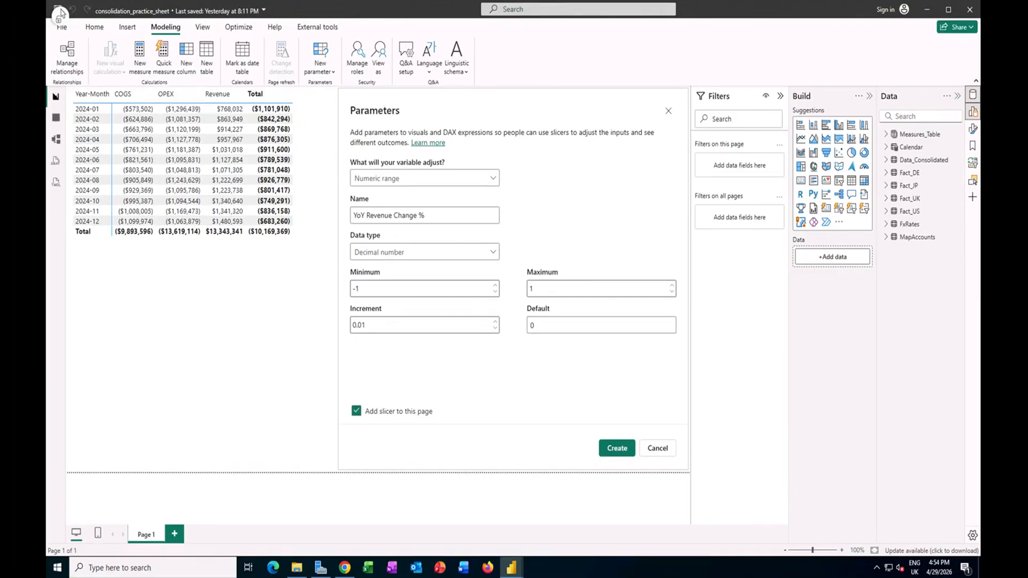
Step: Create the YoY Revenue Change % parameter without adding a slicer to the page, and expand its table in the data list
{"action": "left_click", "coordinate": [424, 414]}
{"action": "left_click", "coordinate": [617, 448]}
{"action": "left_click", "coordinate": [886, 250]}
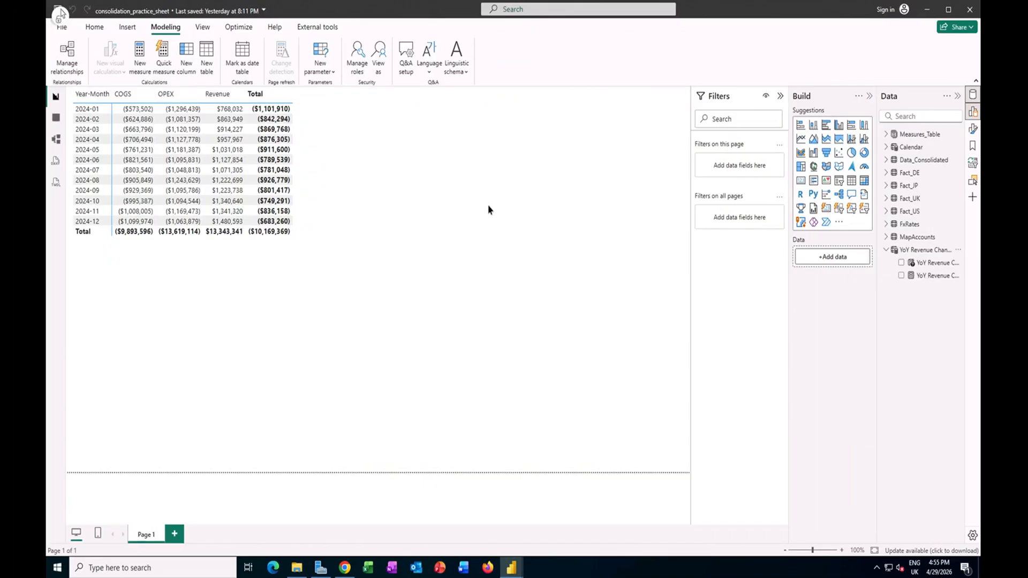
Step: Insert a slicer on the practice report page and assign the YoY Revenue Change % parameter field to it
{"action": "left_click", "coordinate": [128, 28]}
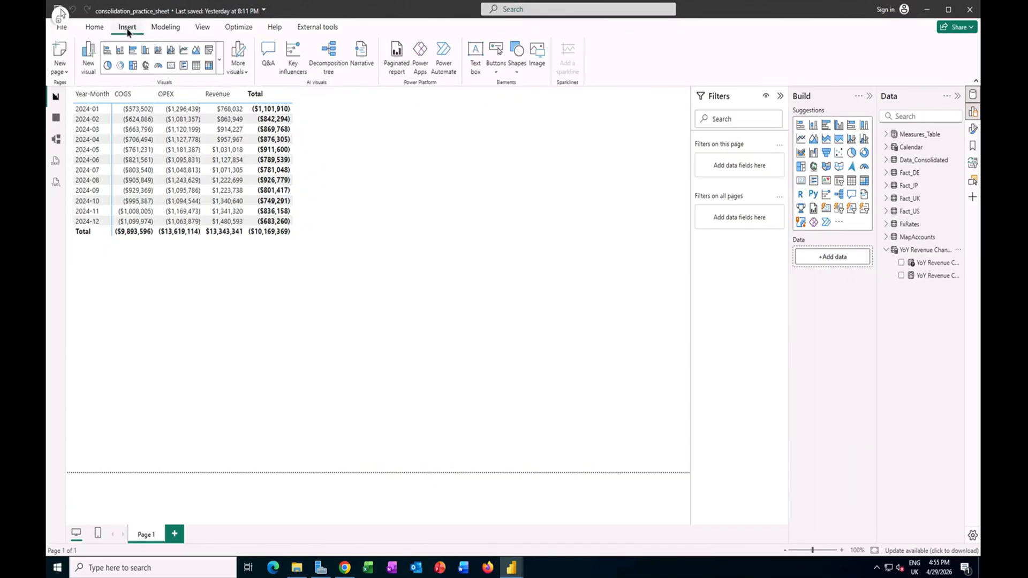
{"action": "left_click", "coordinate": [219, 67]}
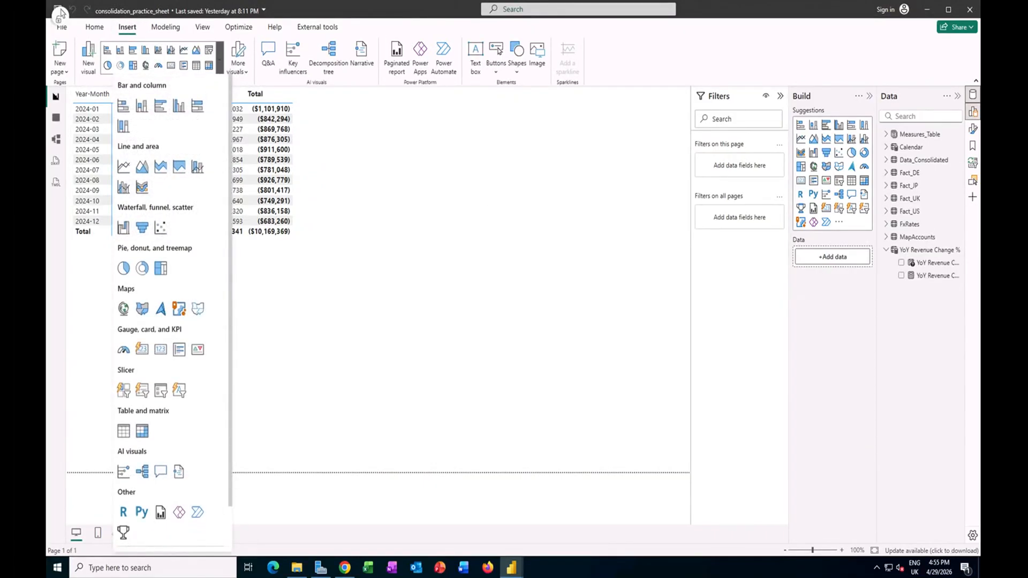
{"action": "left_click", "coordinate": [161, 392]}
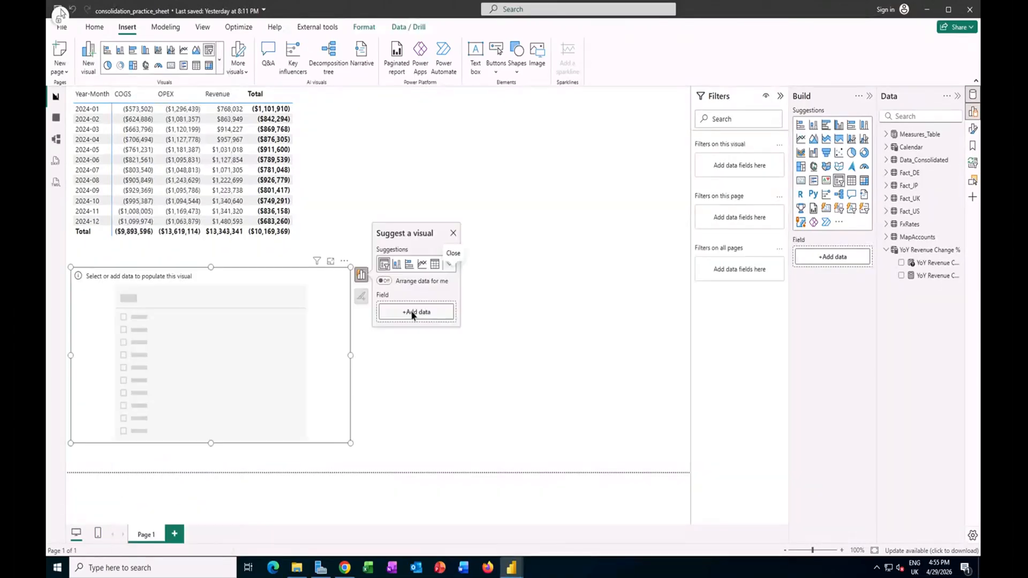
{"action": "left_click", "coordinate": [413, 313]}
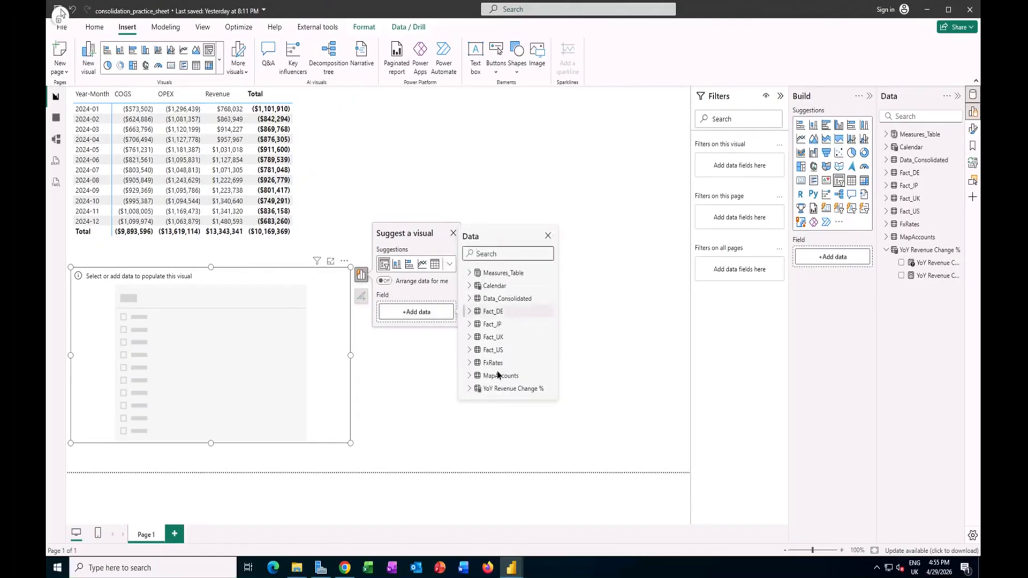
{"action": "left_click", "coordinate": [469, 389]}
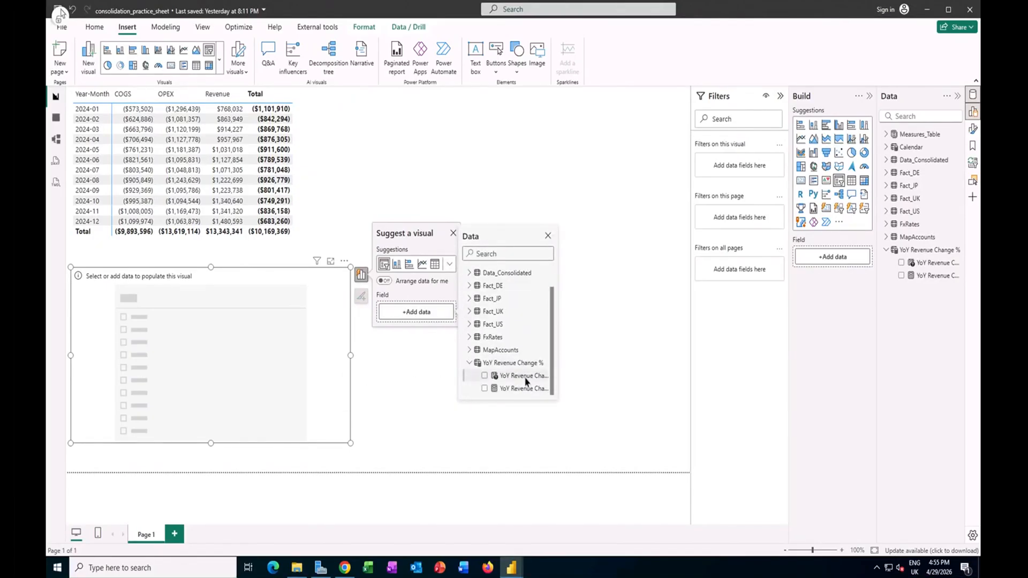
{"action": "left_click", "coordinate": [526, 382]}
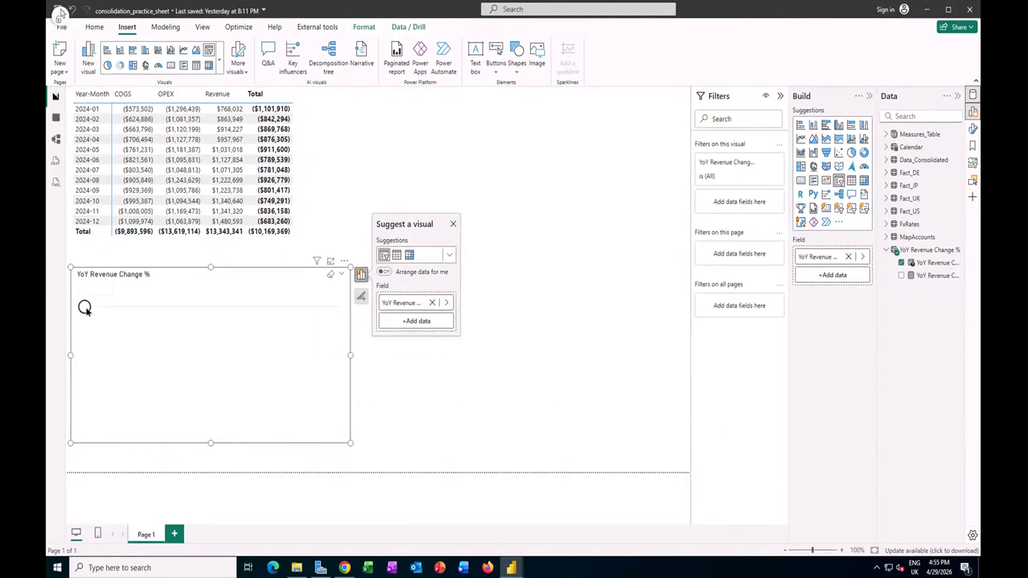
Step: Set the YoY Revenue Change % slicer to 0.48 and shrink the slicer on the page
{"action": "left_click_drag", "start_coordinate": [98, 308], "coordinate": [277, 308]}
{"action": "left_click_drag", "start_coordinate": [351, 445], "coordinate": [300, 361]}
Step: Format the YoY Revenue Change % parameter column as a percentage and adjust its decimal places
{"action": "left_click", "coordinate": [935, 263]}
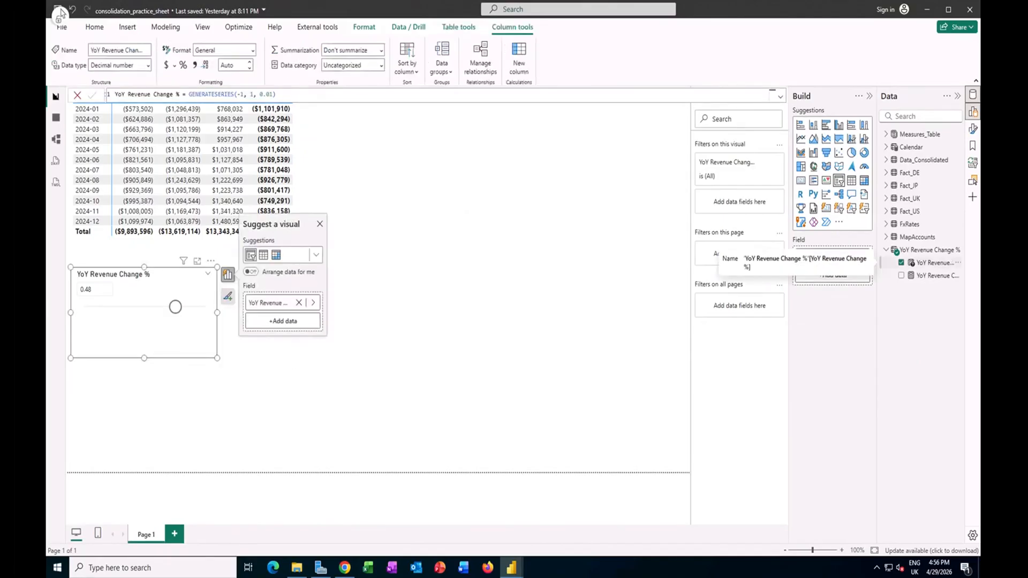
{"action": "left_click", "coordinate": [183, 64]}
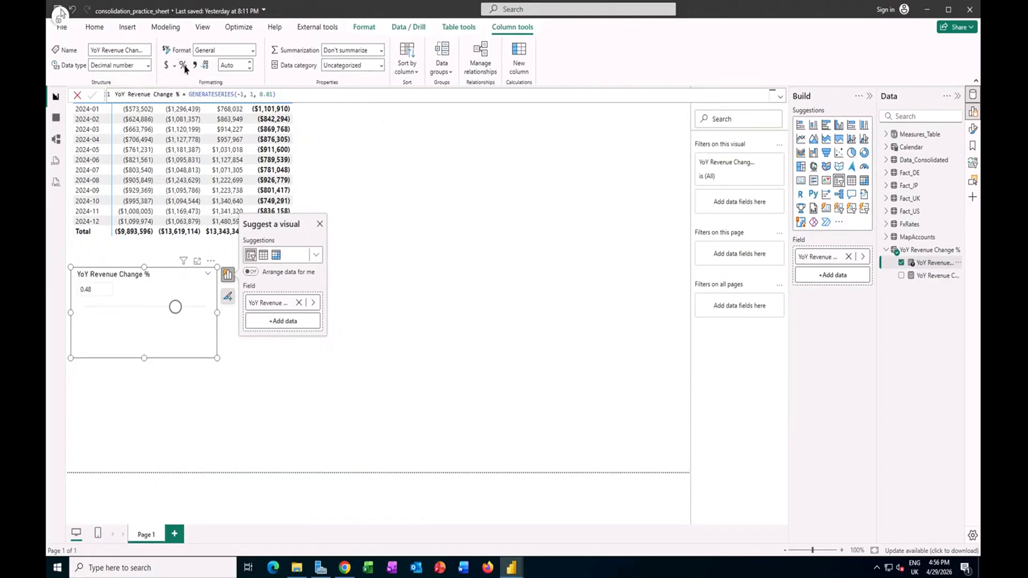
{"action": "left_click", "coordinate": [250, 69]}
{"action": "left_click", "coordinate": [239, 356]}
{"action": "left_click", "coordinate": [213, 352]}
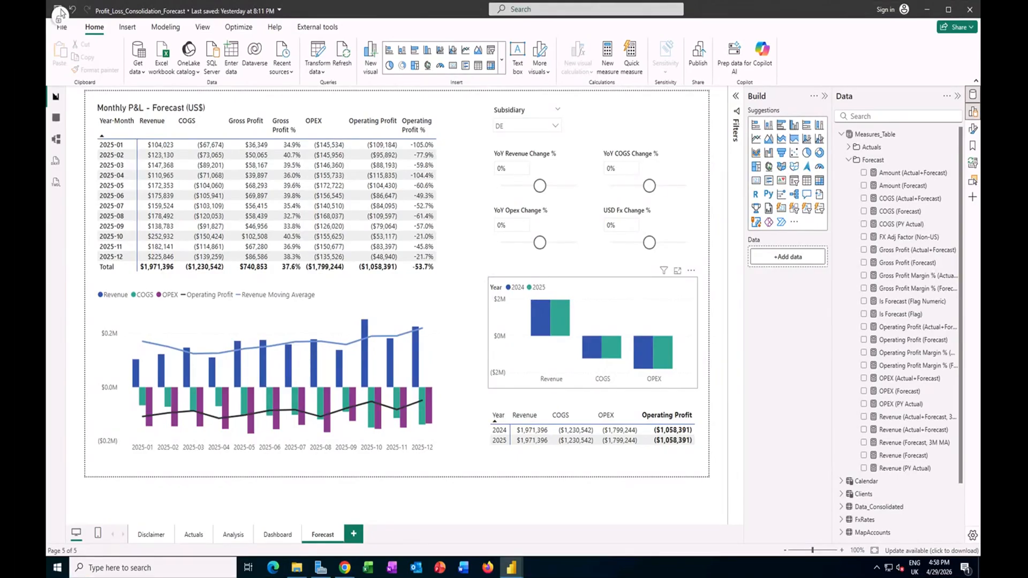
Step: Check the Step 7 forecast parameter settings in the browser tutorial, and return to the Profit_Loss_Consolidation_Forecast report
{"action": "key", "text": "alt+Tab"}
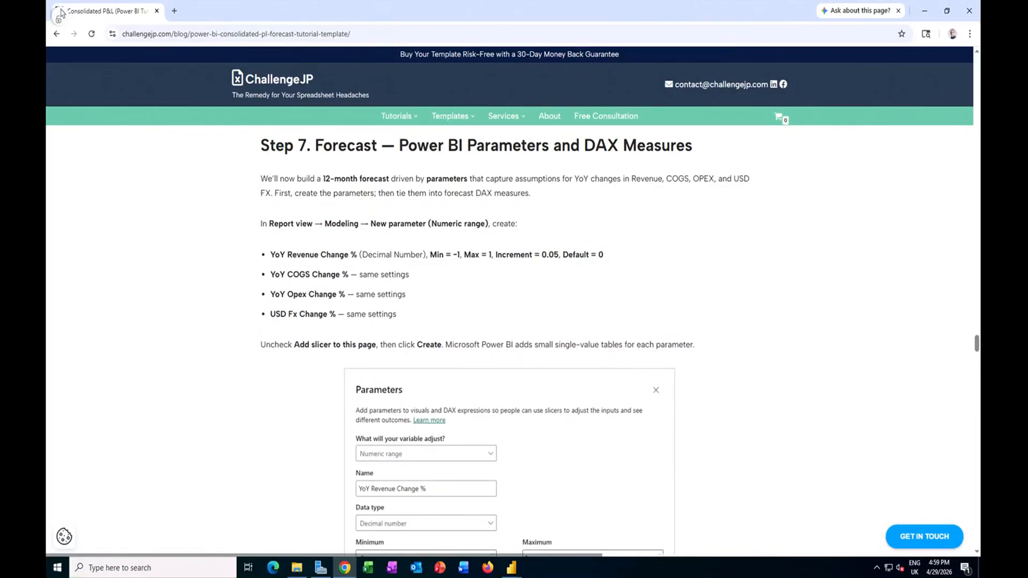
{"action": "key", "text": "alt+Tab"}
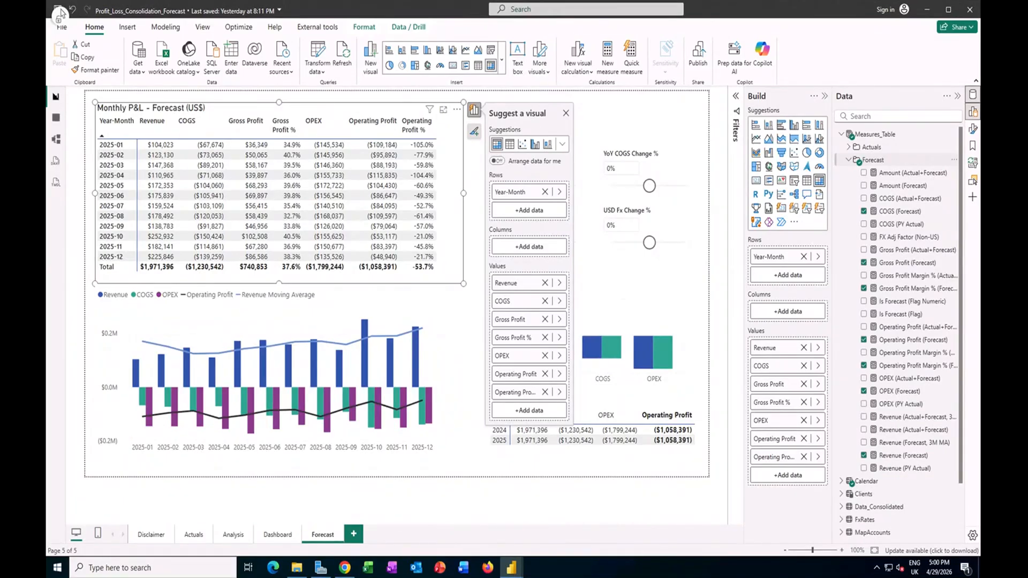
Step: Examine the DAX formulas of the Revenue (Forecast) and Revenue (PY Actual) measures
{"action": "left_click", "coordinate": [904, 455]}
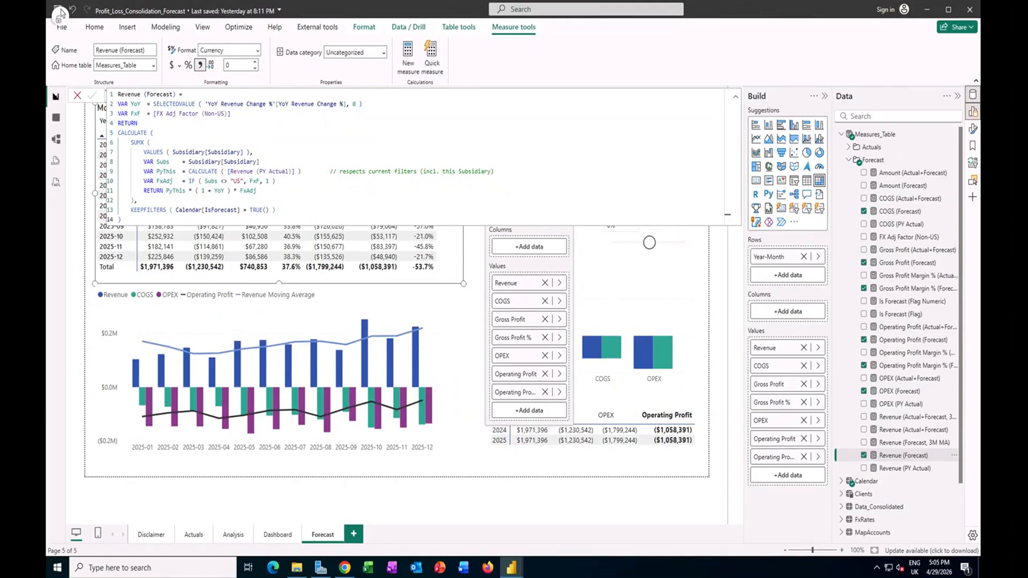
{"action": "left_click", "coordinate": [905, 469]}
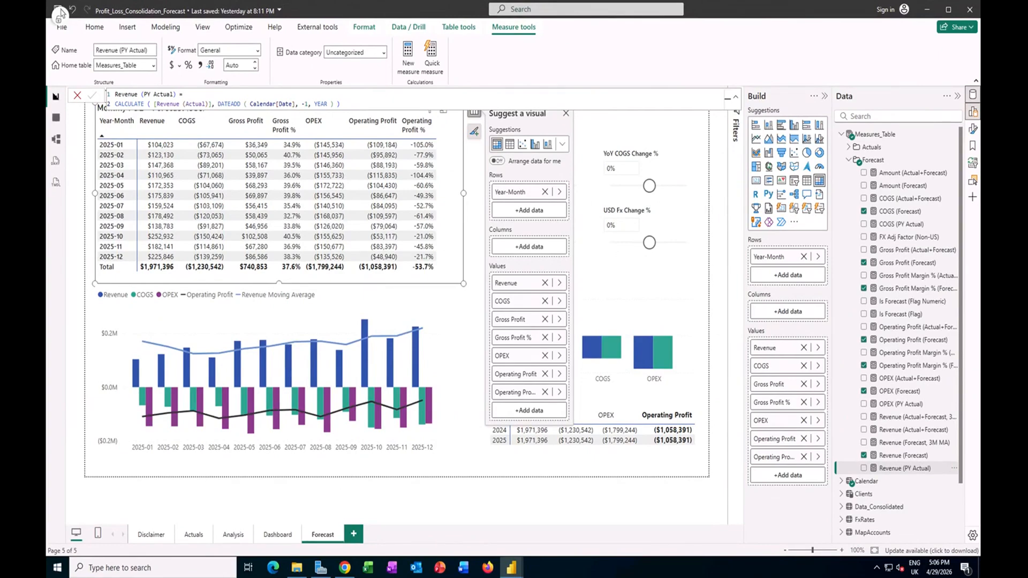
{"action": "left_click", "coordinate": [903, 455]}
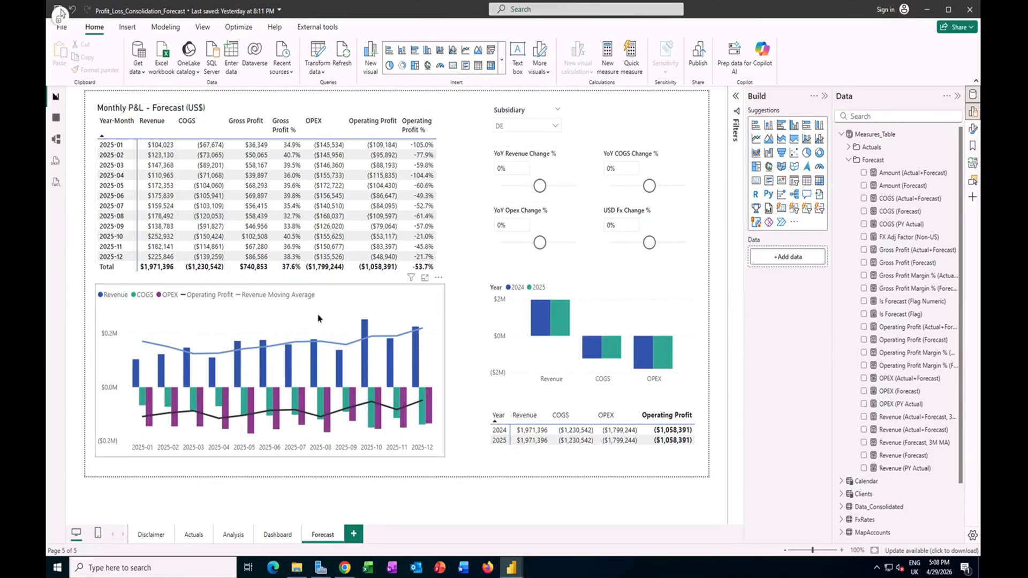
Step: Set the YoY Revenue Change % slicer to 35% and the USD Fx Change % slicer to -5%
{"action": "left_click", "coordinate": [551, 188]}
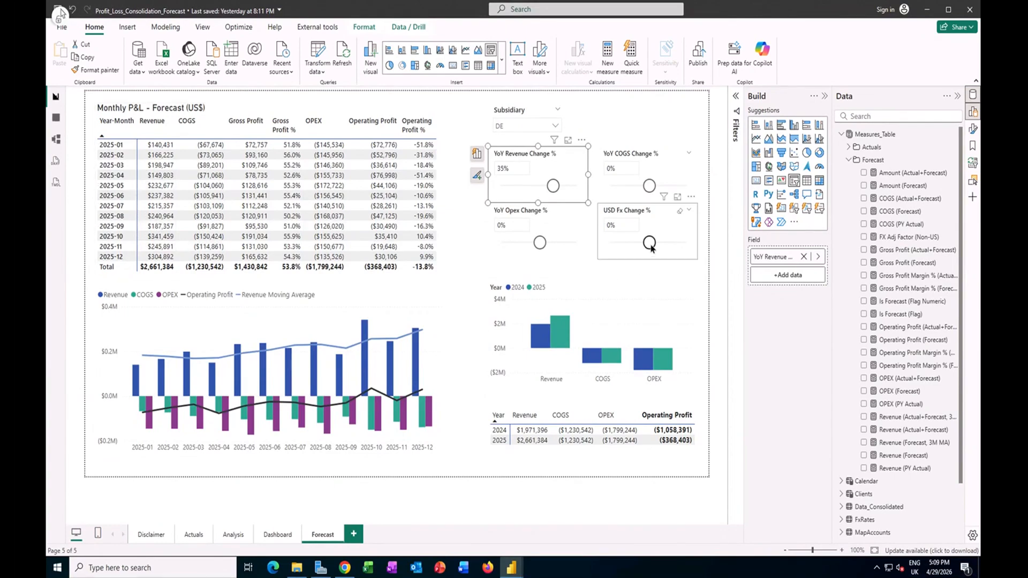
{"action": "left_click_drag", "start_coordinate": [650, 243], "coordinate": [649, 244]}
{"action": "left_click", "coordinate": [650, 246]}
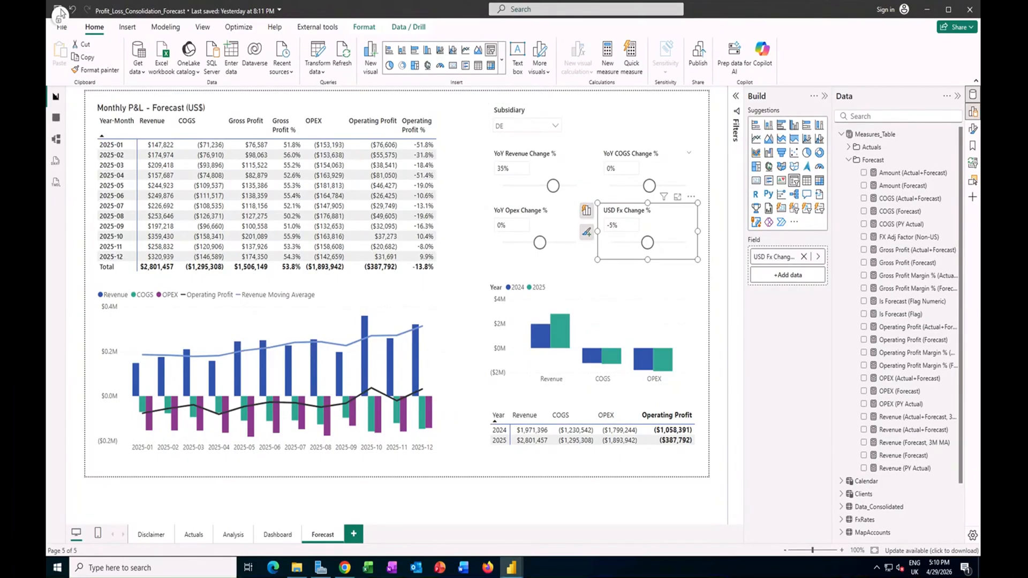
Step: Examine the Monthly P&L - Forecast matrix fields and the DAX of its COGS, Gross Profit, OPEX and margin forecast measures
{"action": "left_click", "coordinate": [458, 175]}
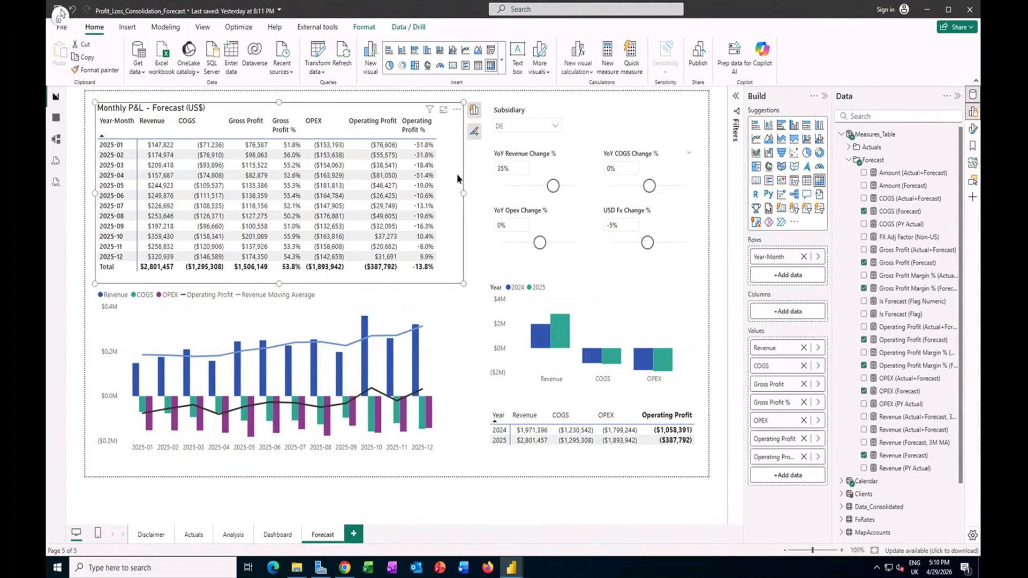
{"action": "left_click", "coordinate": [474, 110]}
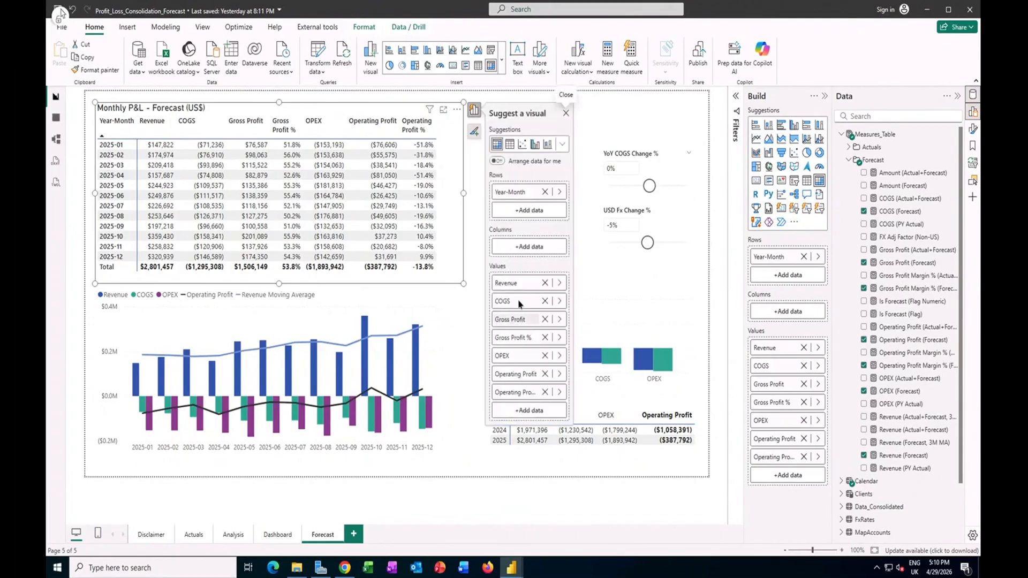
{"action": "left_click", "coordinate": [897, 212]}
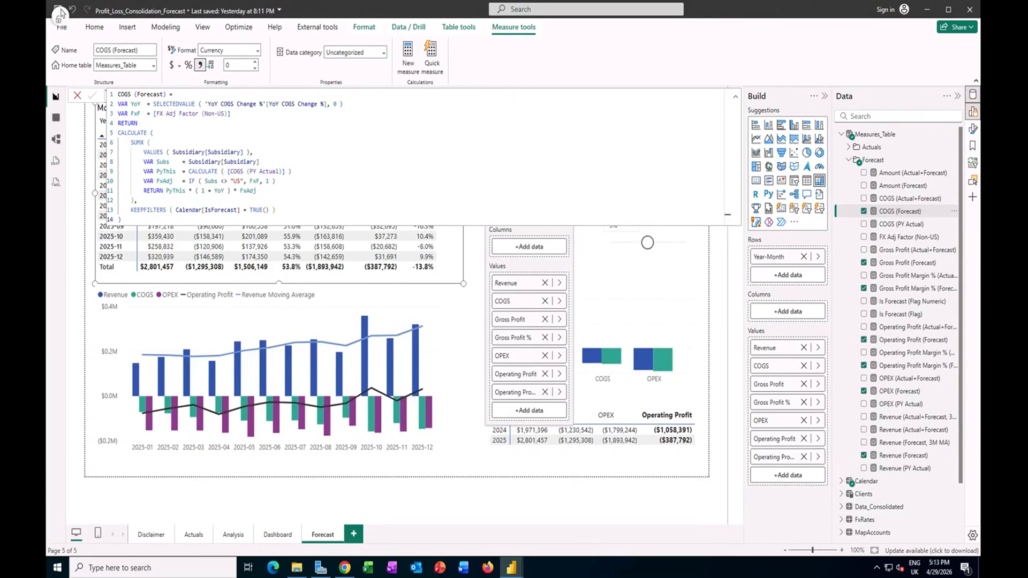
{"action": "left_click", "coordinate": [911, 262]}
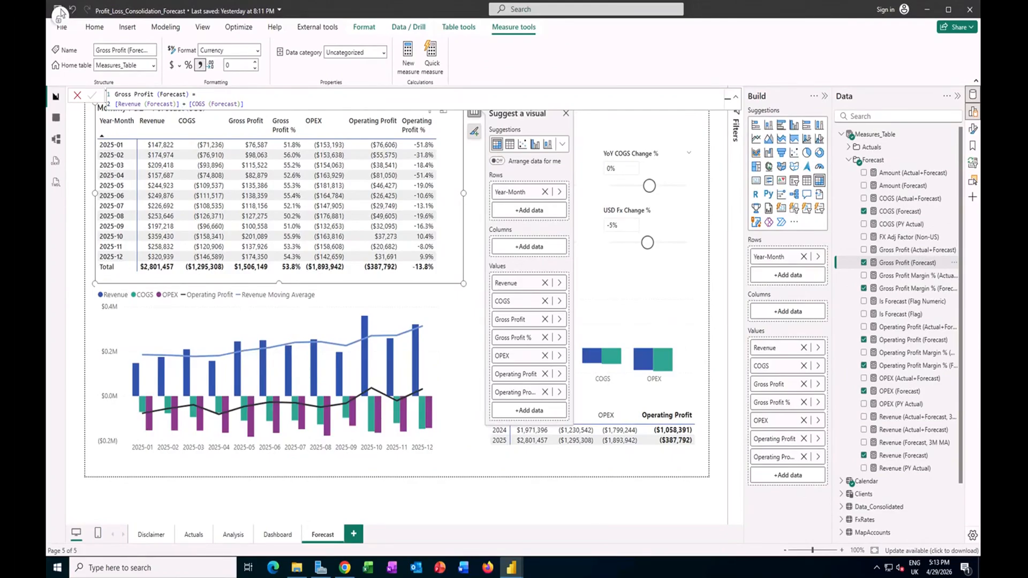
{"action": "left_click", "coordinate": [910, 289]}
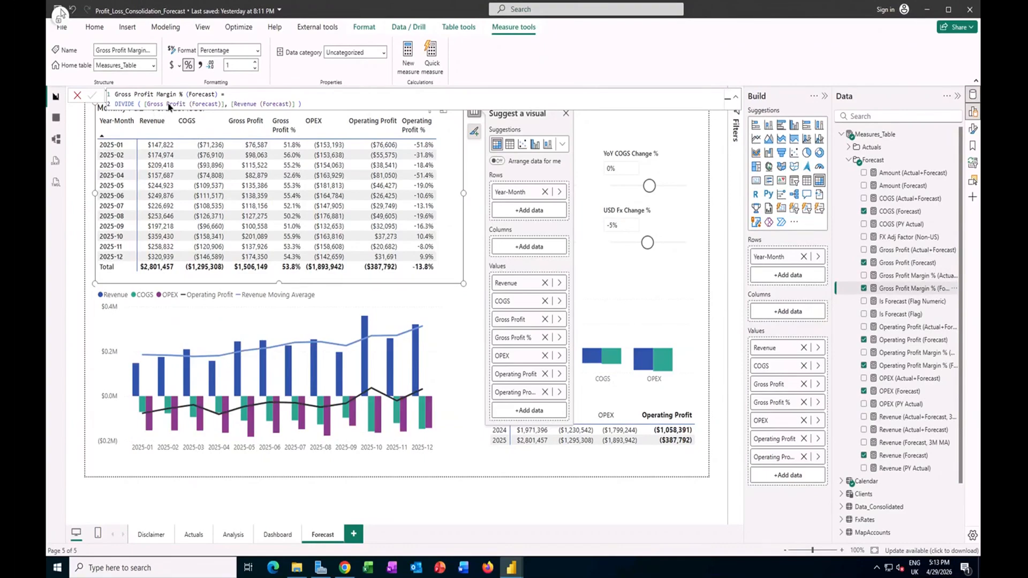
{"action": "left_click", "coordinate": [900, 391]}
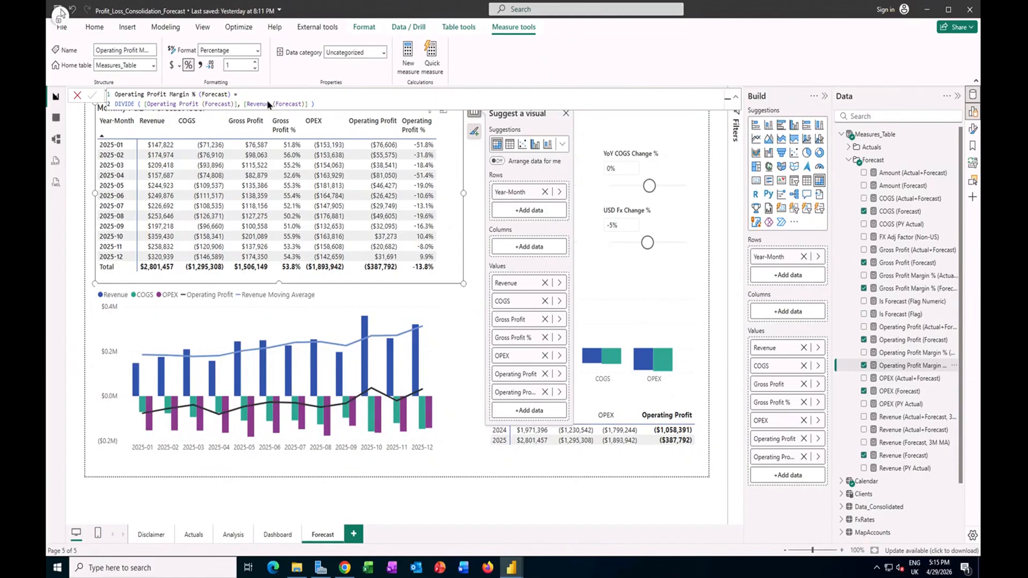
Step: Set the YoY COGS Change % slicer to 20% and the YoY Opex Change % slicer to -5%
{"action": "left_click", "coordinate": [649, 186]}
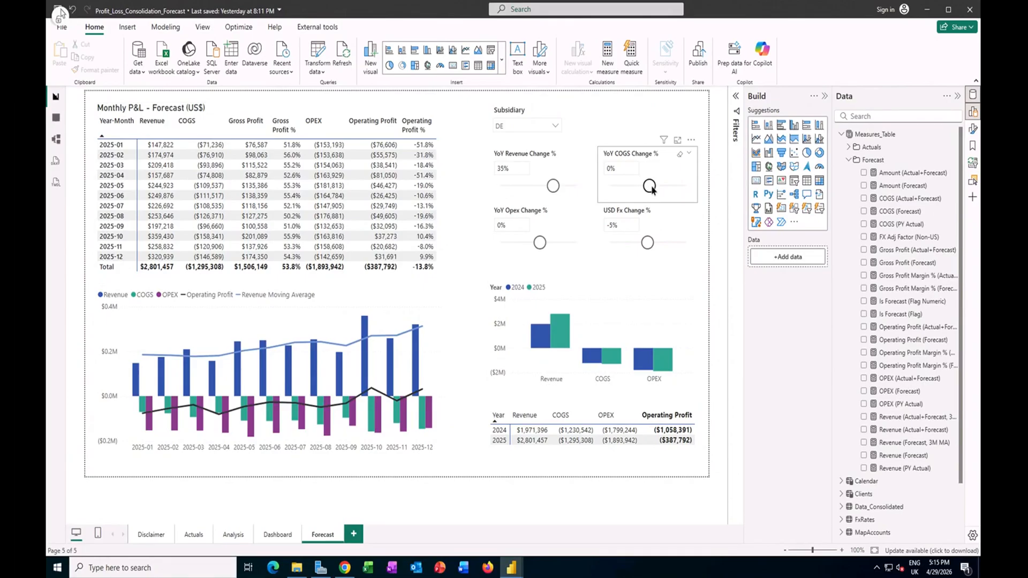
{"action": "left_click_drag", "start_coordinate": [653, 187], "coordinate": [657, 186]}
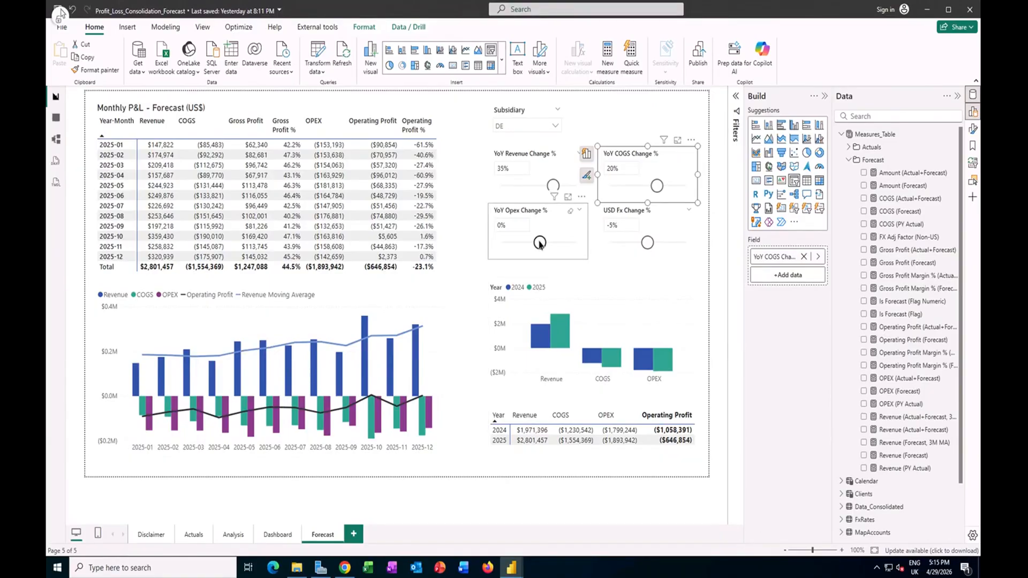
{"action": "left_click_drag", "start_coordinate": [542, 241], "coordinate": [544, 244]}
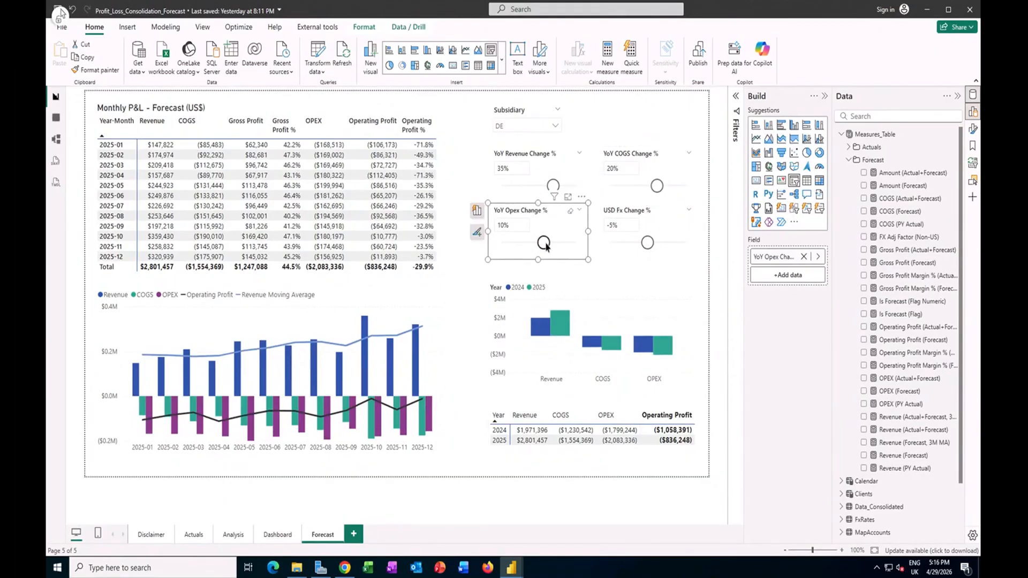
{"action": "left_click_drag", "start_coordinate": [544, 245], "coordinate": [539, 242]}
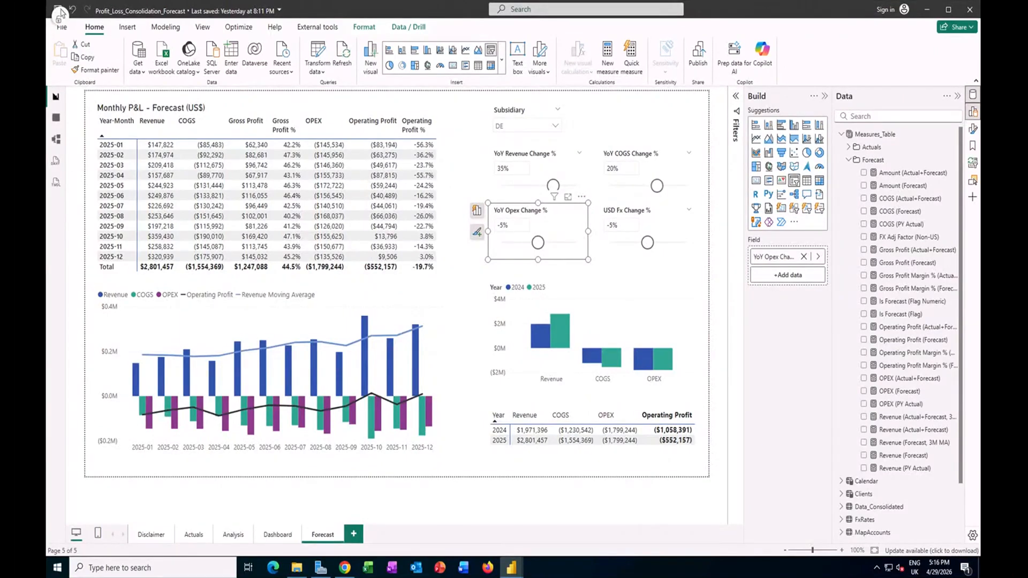
Step: Examine the monthly combo chart's fields and the DAX of the Revenue (Forecast, 3M MA) and Revenue (Actual+Forecast, 3M MA) measures
{"action": "left_click", "coordinate": [439, 292]}
{"action": "left_click", "coordinate": [456, 291]}
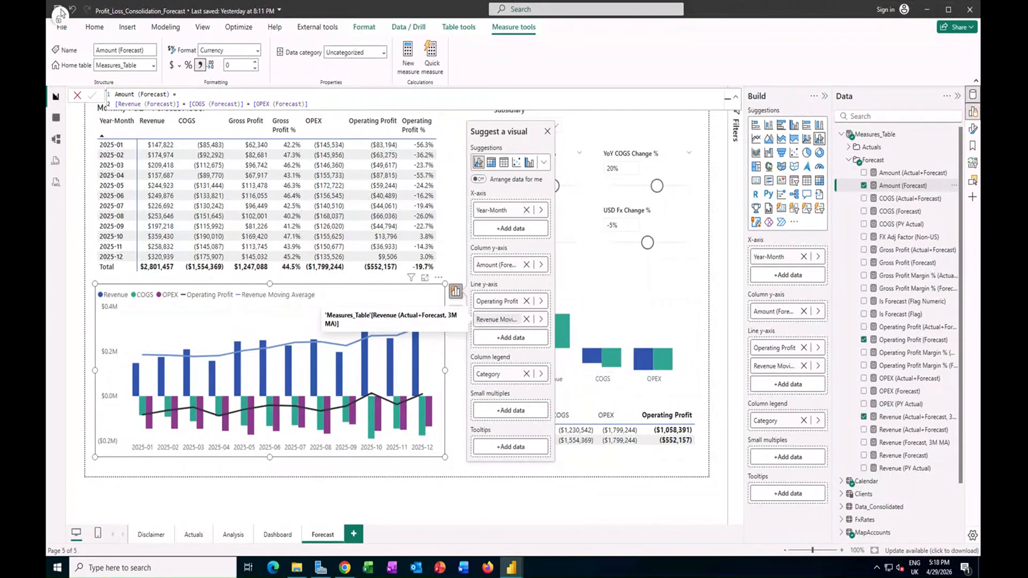
{"action": "left_click", "coordinate": [914, 443]}
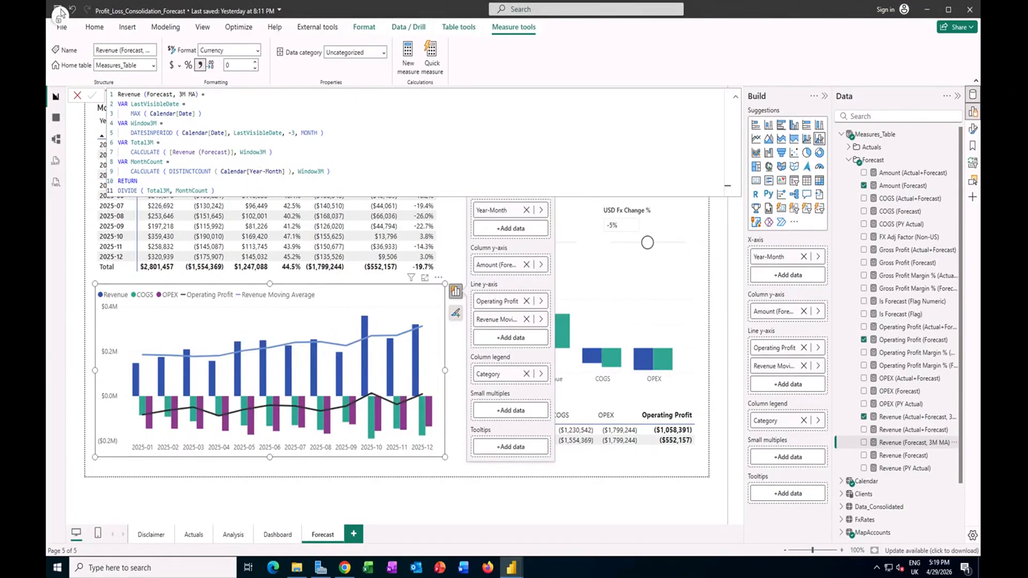
{"action": "left_click", "coordinate": [917, 417]}
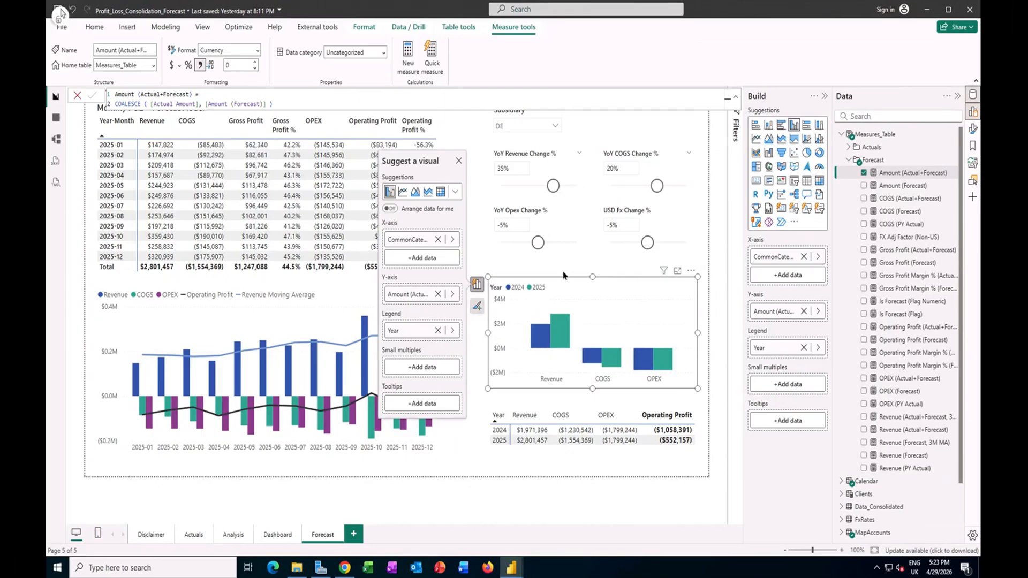
Step: Examine the yearly comparison matrix's fields and its column subtotal formatting settings
{"action": "left_click", "coordinate": [592, 454]}
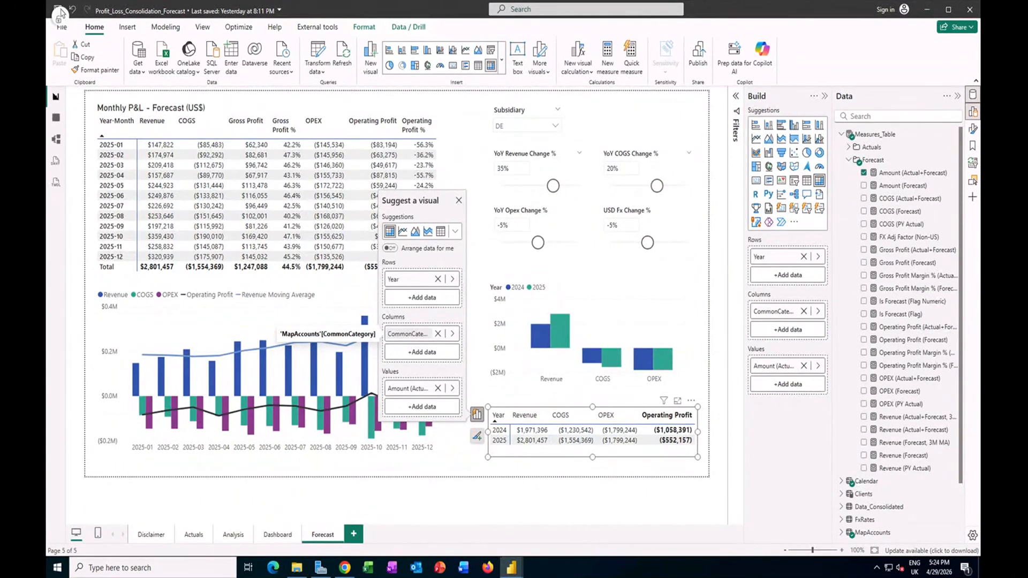
{"action": "left_click", "coordinate": [833, 108]}
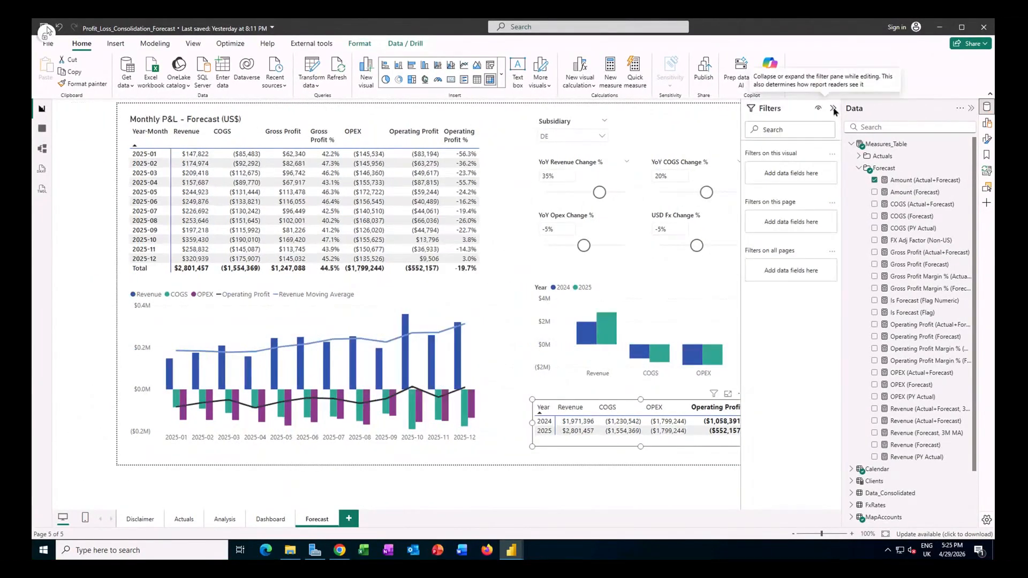
{"action": "left_click", "coordinate": [833, 108]}
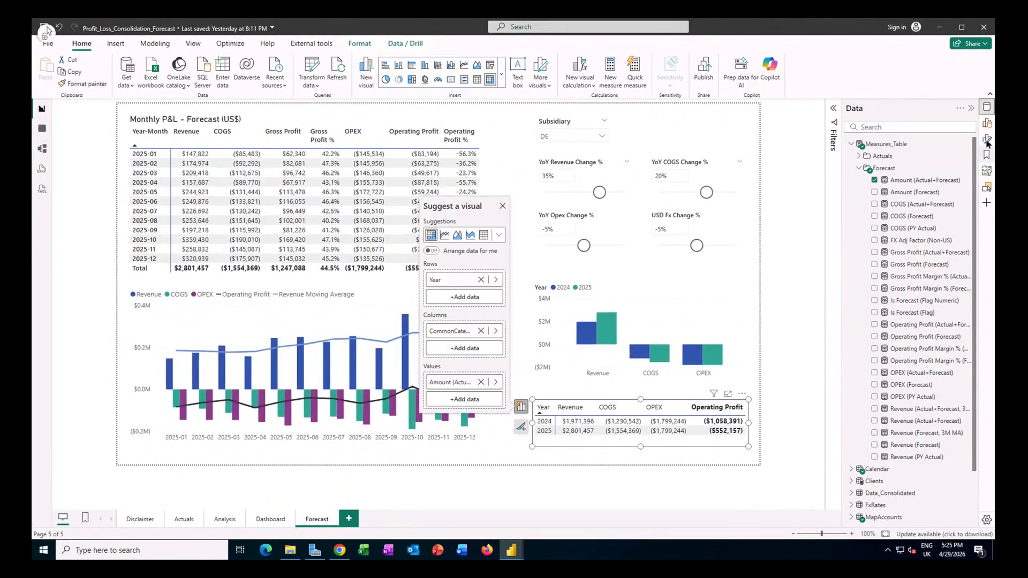
{"action": "left_click", "coordinate": [987, 140]}
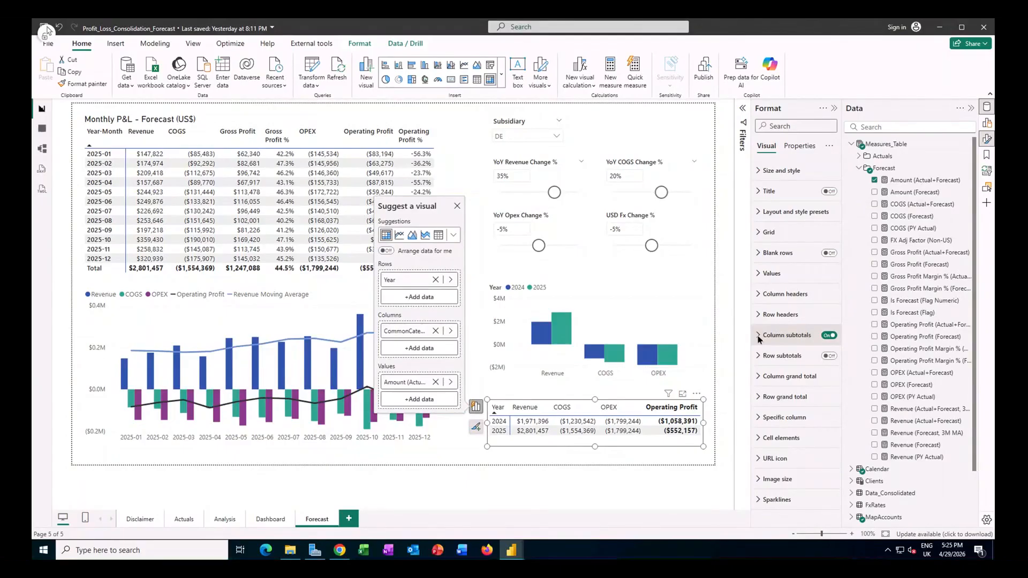
{"action": "left_click", "coordinate": [759, 336]}
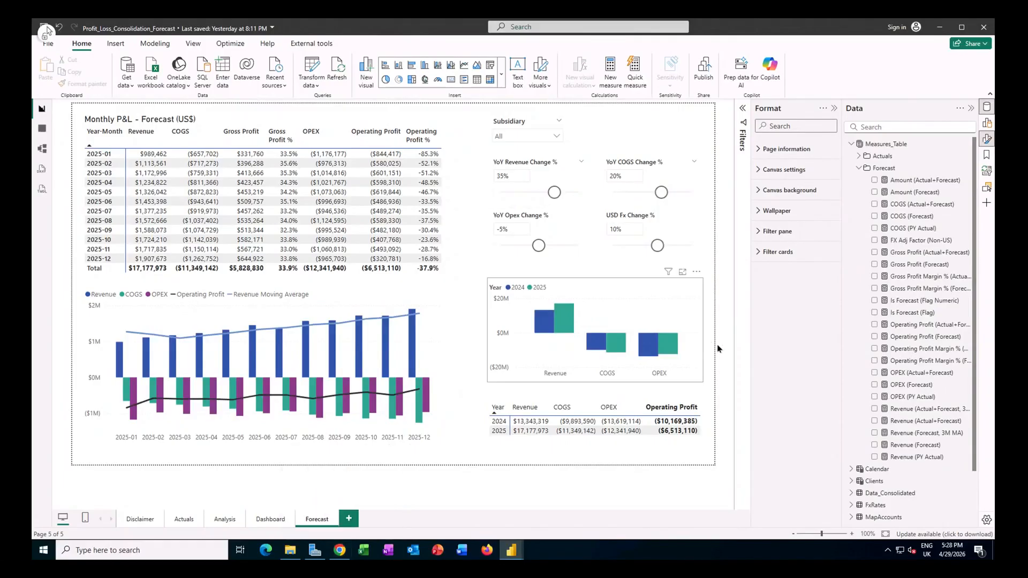
Step: Switch to the Consolidated P&L tutorial page in Chrome
{"action": "left_click", "coordinate": [348, 514]}
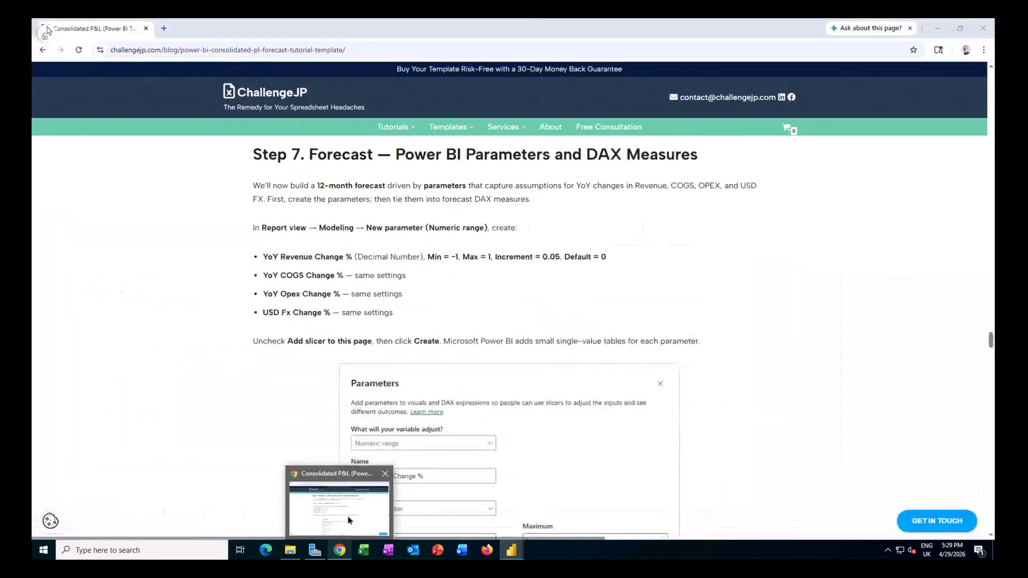
{"action": "left_click", "coordinate": [348, 520]}
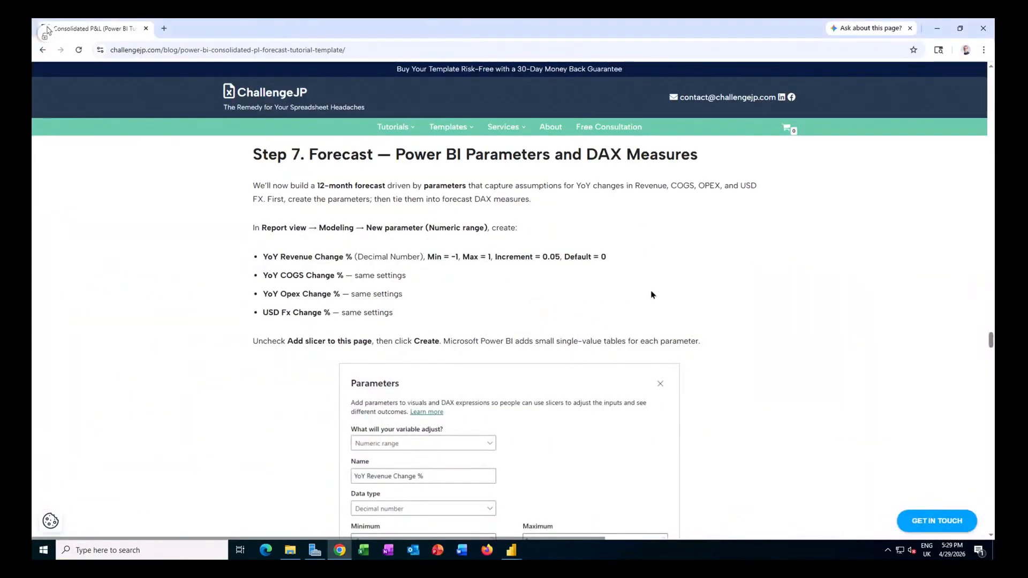
Step: Locate the interactive Consolidated P&L dashboard preview in the tutorial and browse the embedded report through to its third page
{"action": "scroll", "coordinate": [651, 295], "scroll_direction": "down", "scroll_amount": 10}
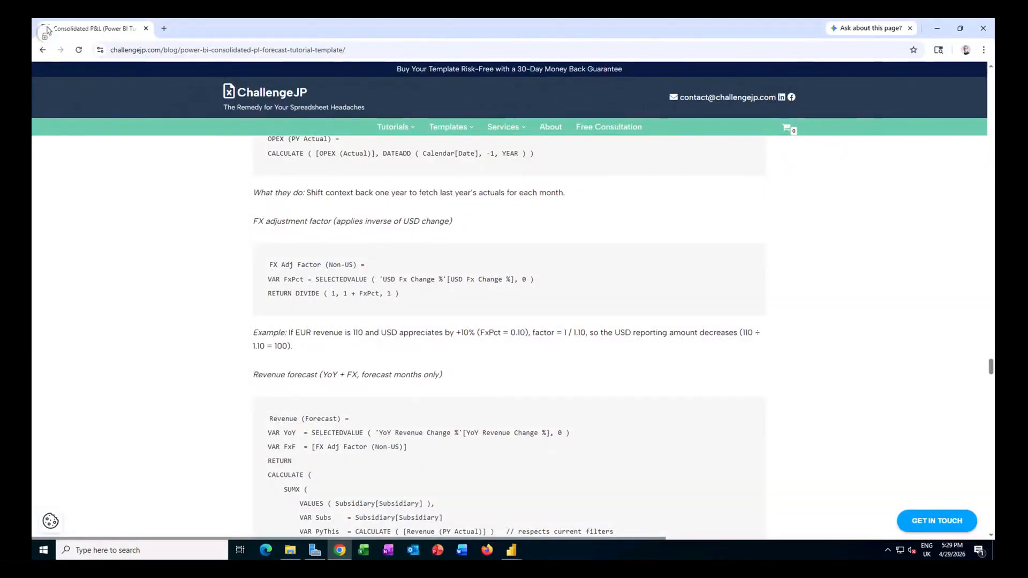
{"action": "scroll", "coordinate": [648, 294], "scroll_direction": "down", "scroll_amount": 12}
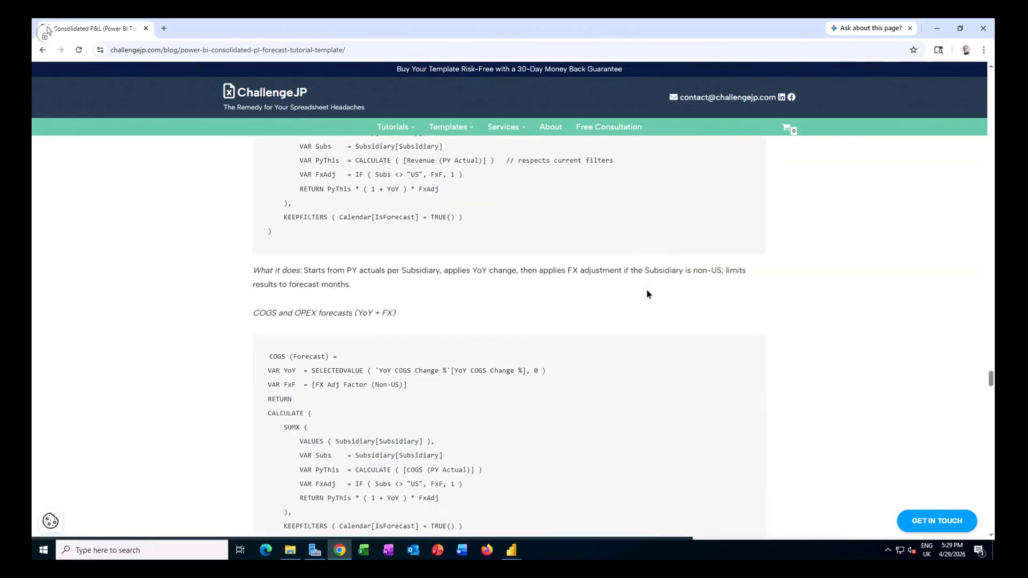
{"action": "scroll", "coordinate": [648, 294], "scroll_direction": "down", "scroll_amount": 15}
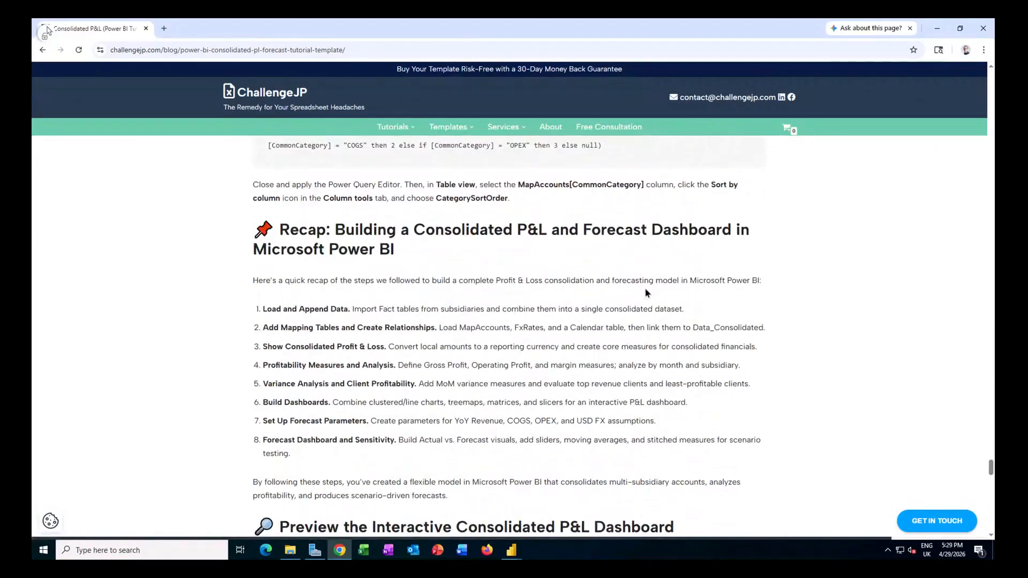
{"action": "scroll", "coordinate": [646, 291], "scroll_direction": "down", "scroll_amount": 1}
{"action": "scroll", "coordinate": [630, 352], "scroll_direction": "down", "scroll_amount": 7}
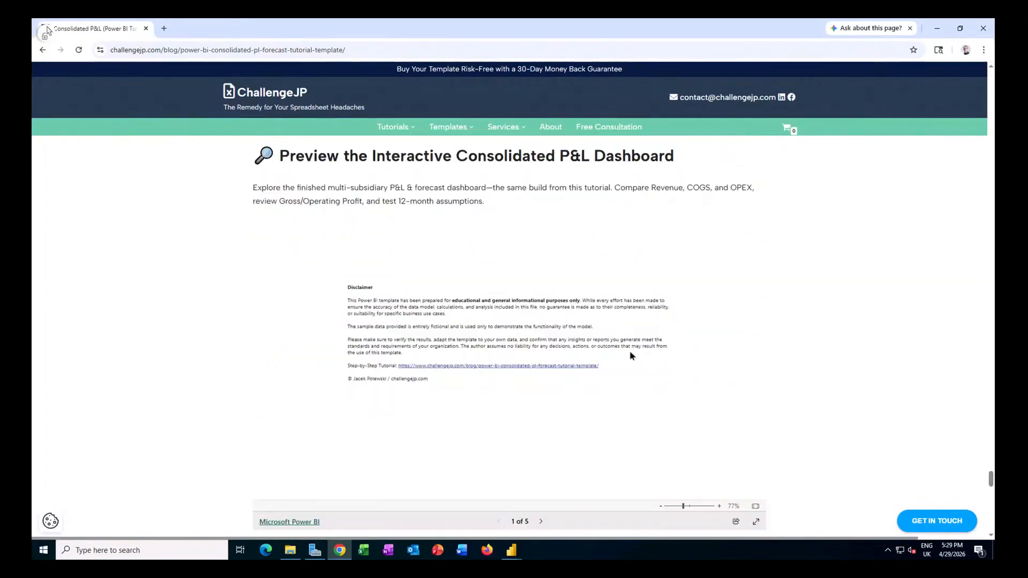
{"action": "left_click", "coordinate": [540, 522]}
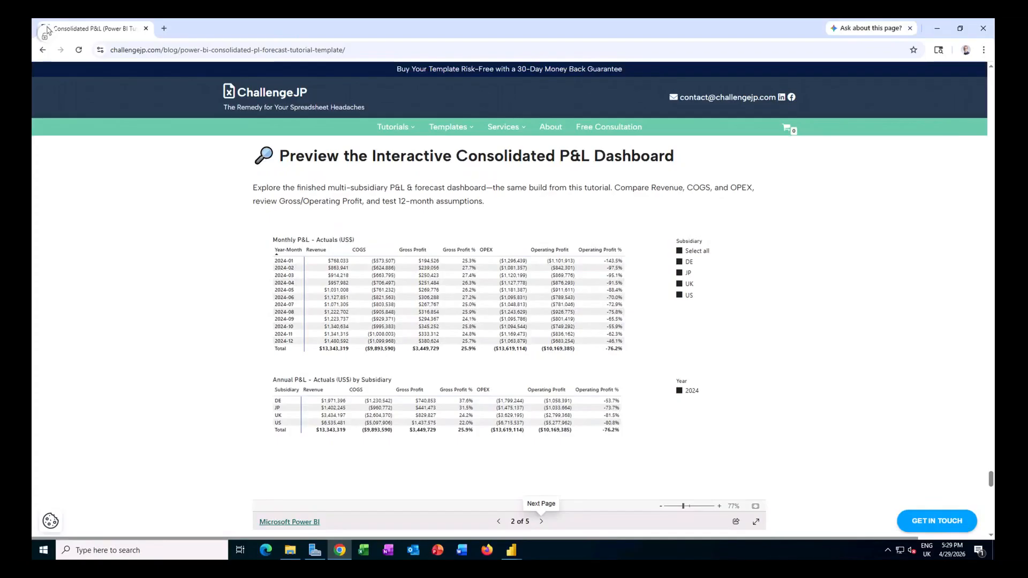
{"action": "left_click", "coordinate": [541, 521]}
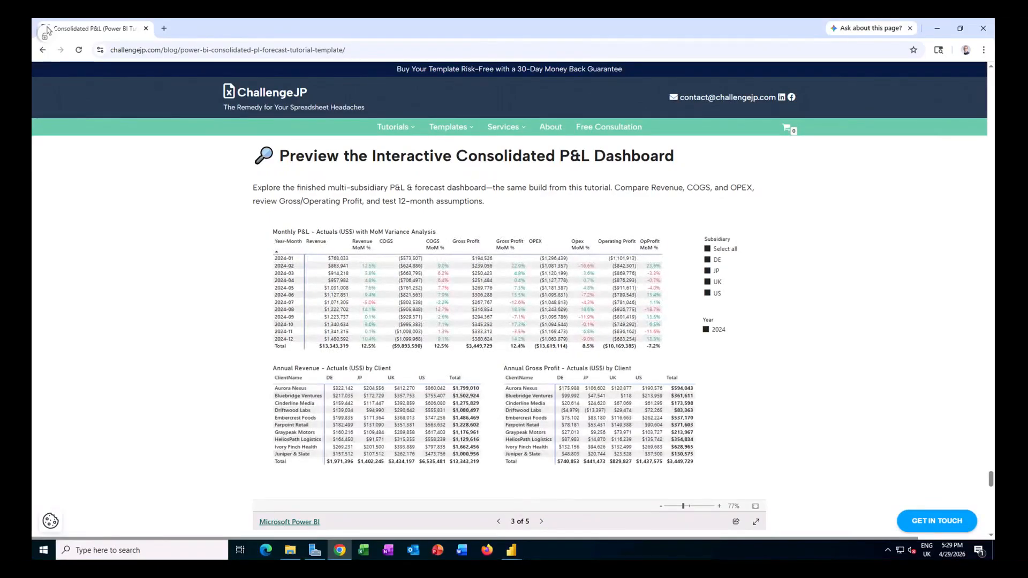